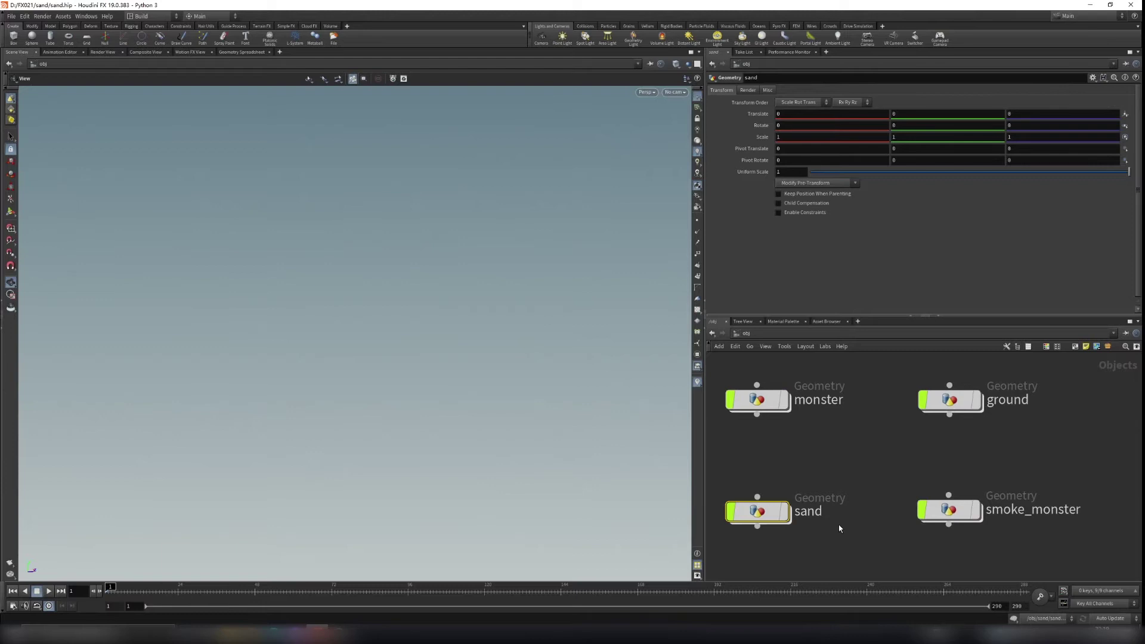
Open the smoke_monster geometry network, select its object_merge1 node and view the merged sand.
middle_click_drag(881, 534, 830, 501)
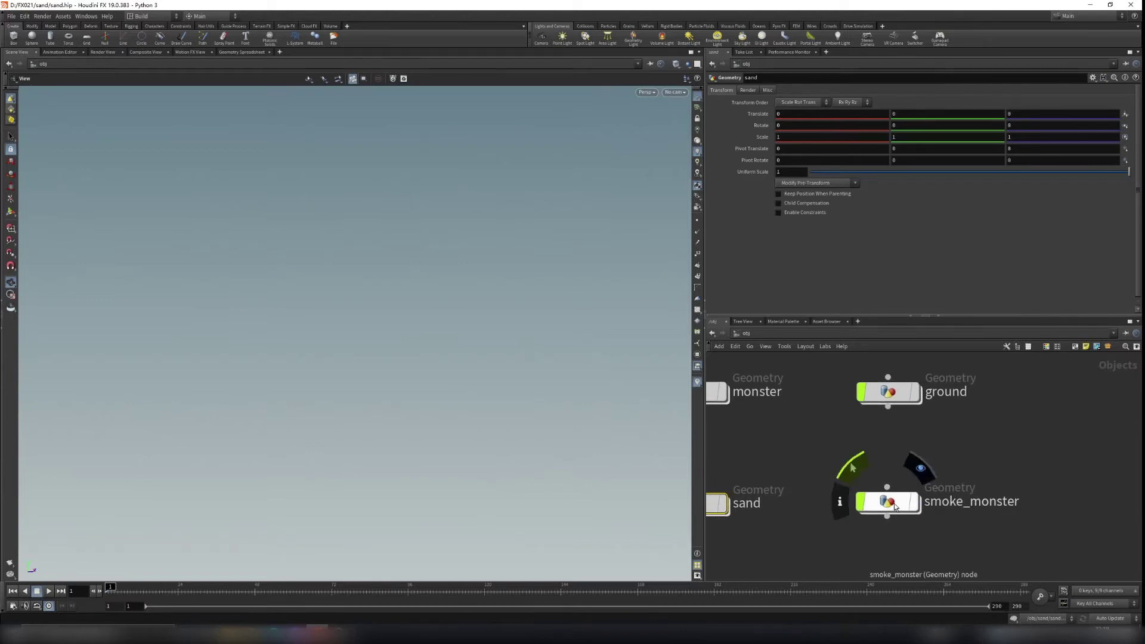
left_click_drag(829, 449, 953, 543)
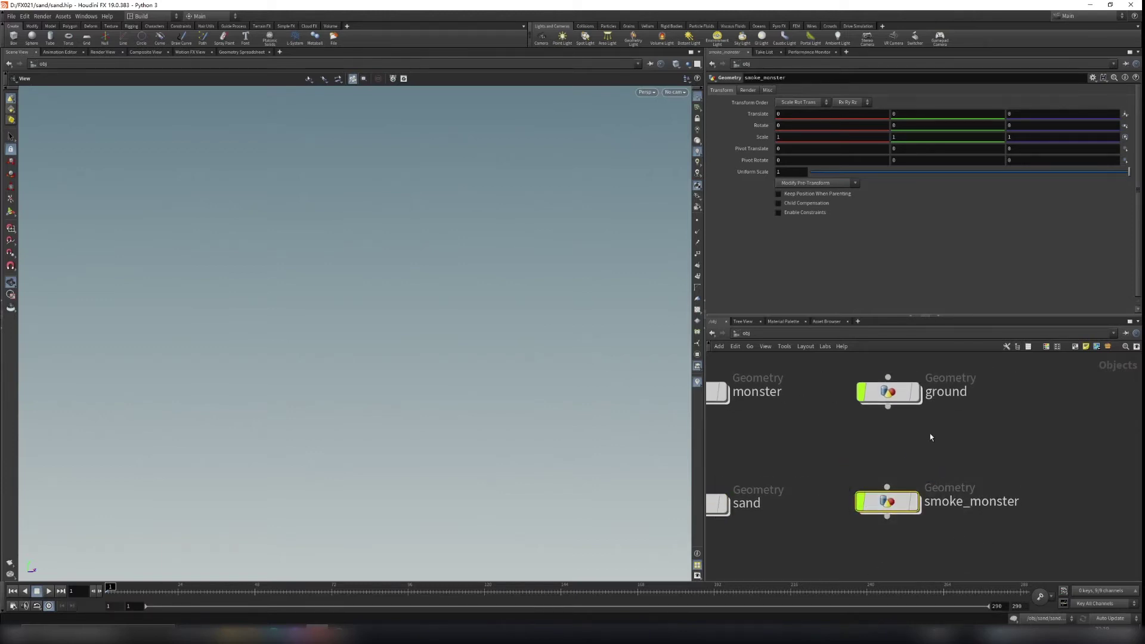
double_click(898, 511)
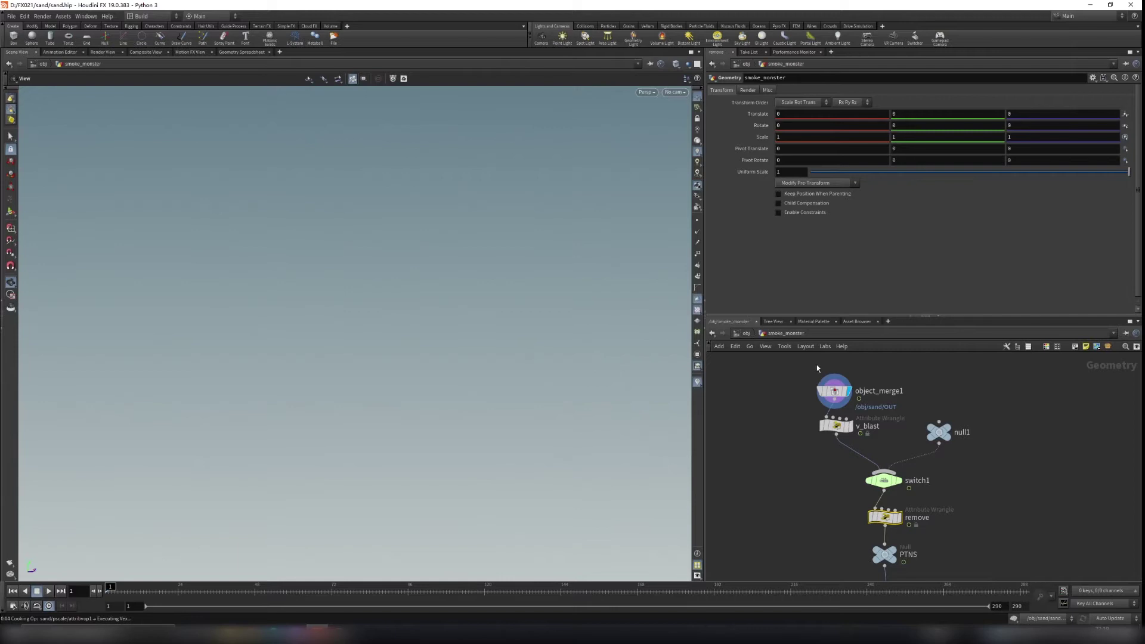
left_click_drag(782, 367, 916, 407)
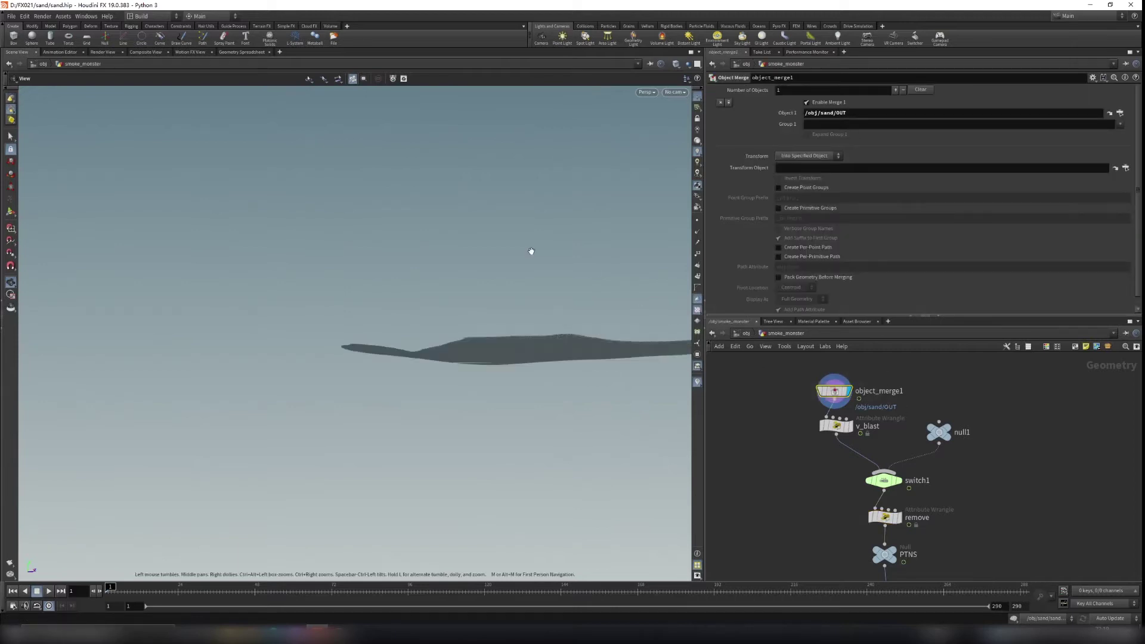
right_click_drag(531, 251, 549, 337)
left_click_drag(549, 337, 501, 442)
right_click_drag(501, 442, 511, 462)
left_click_drag(511, 463, 483, 420)
Return to the object level, reopen the smoke_monster network and examine the merged sand particles at frame 201.
left_click(745, 333)
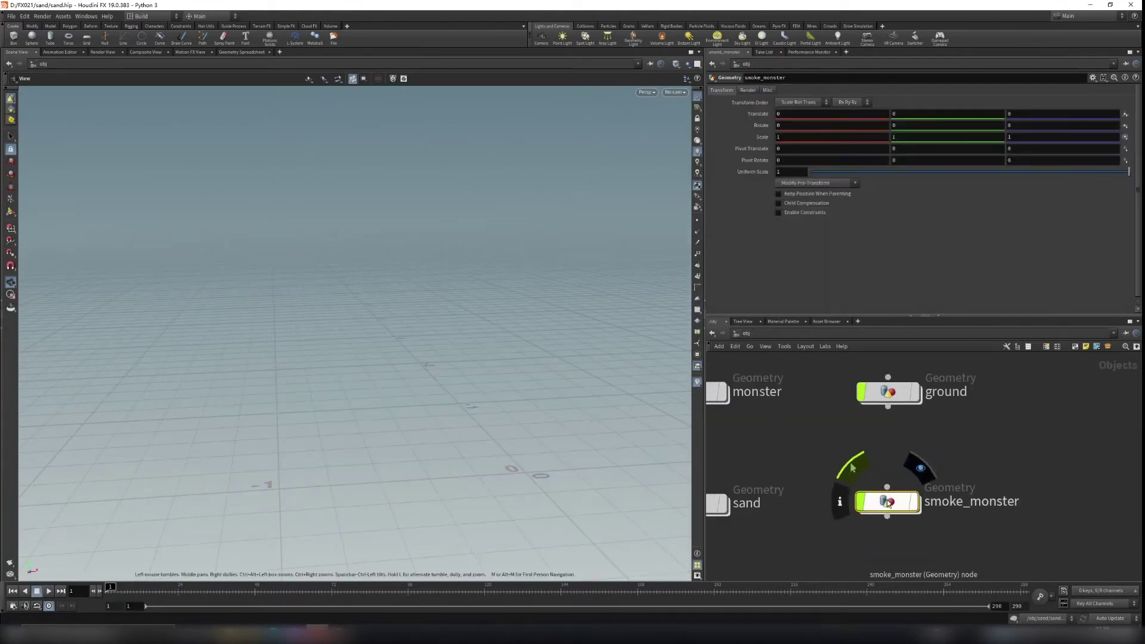
double_click(882, 503)
scroll(836, 413, "up", 2)
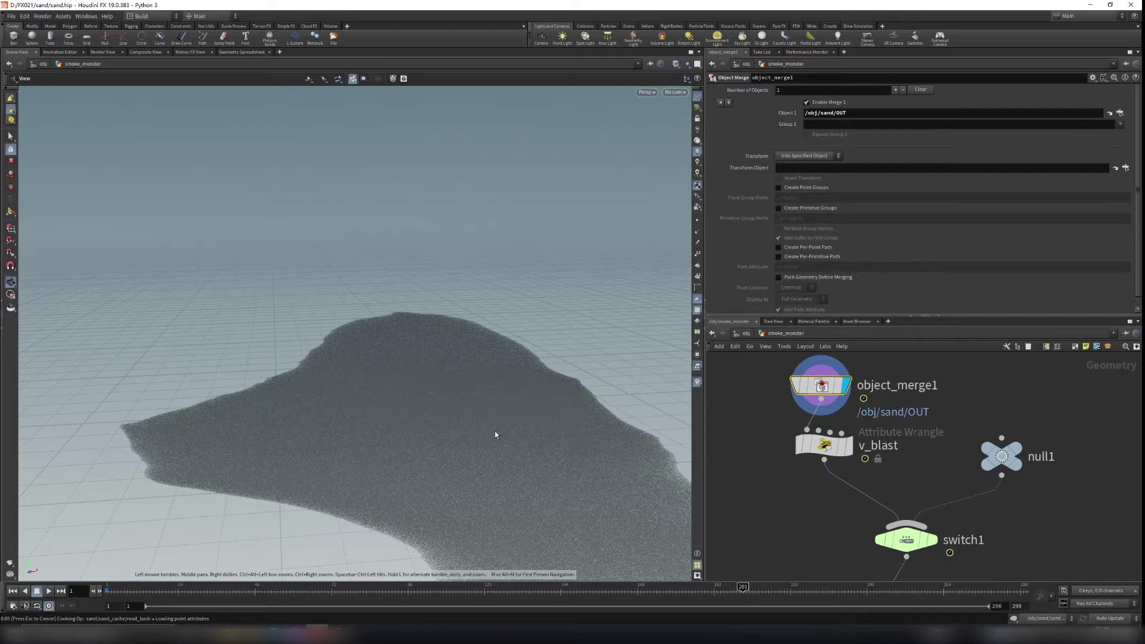
left_click_drag(446, 402, 381, 385)
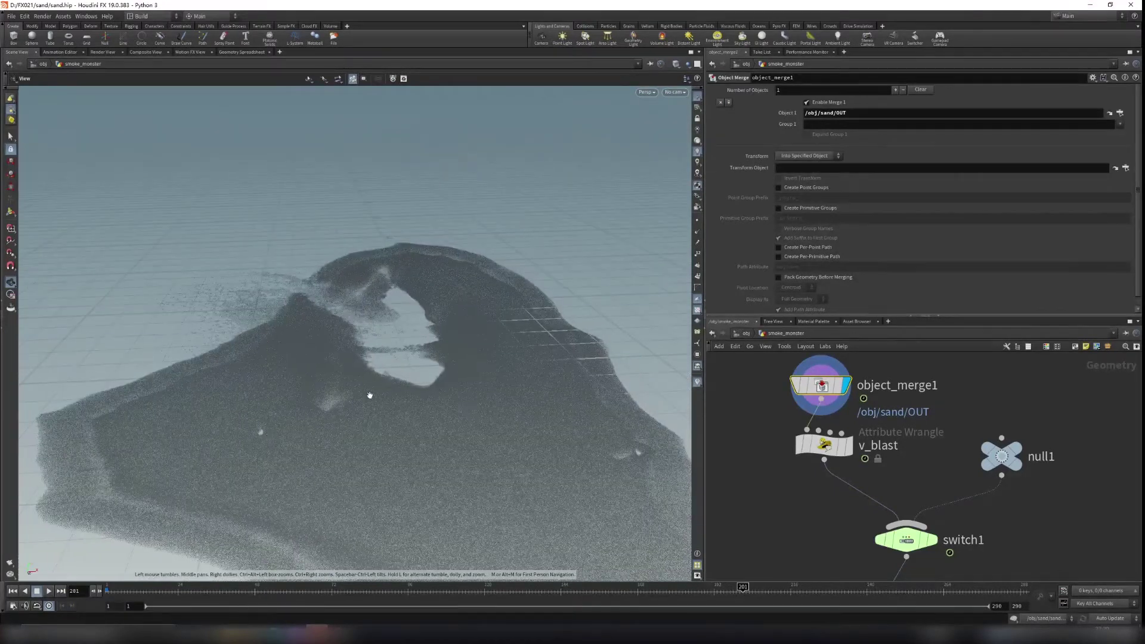
left_click_drag(498, 391, 441, 333)
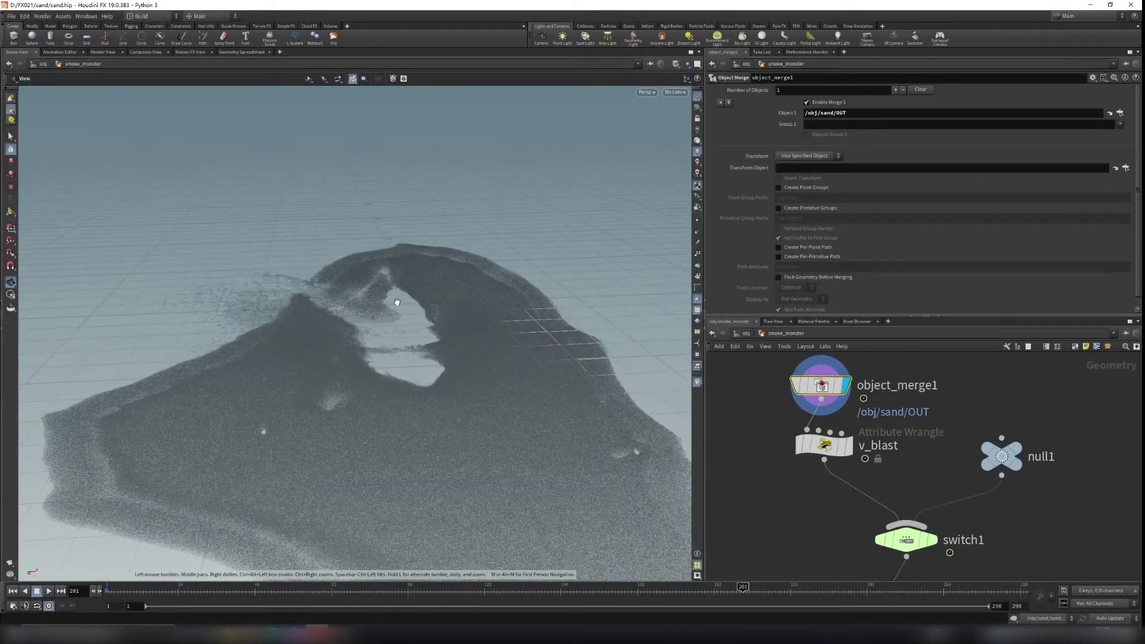
left_click_drag(459, 487, 447, 430)
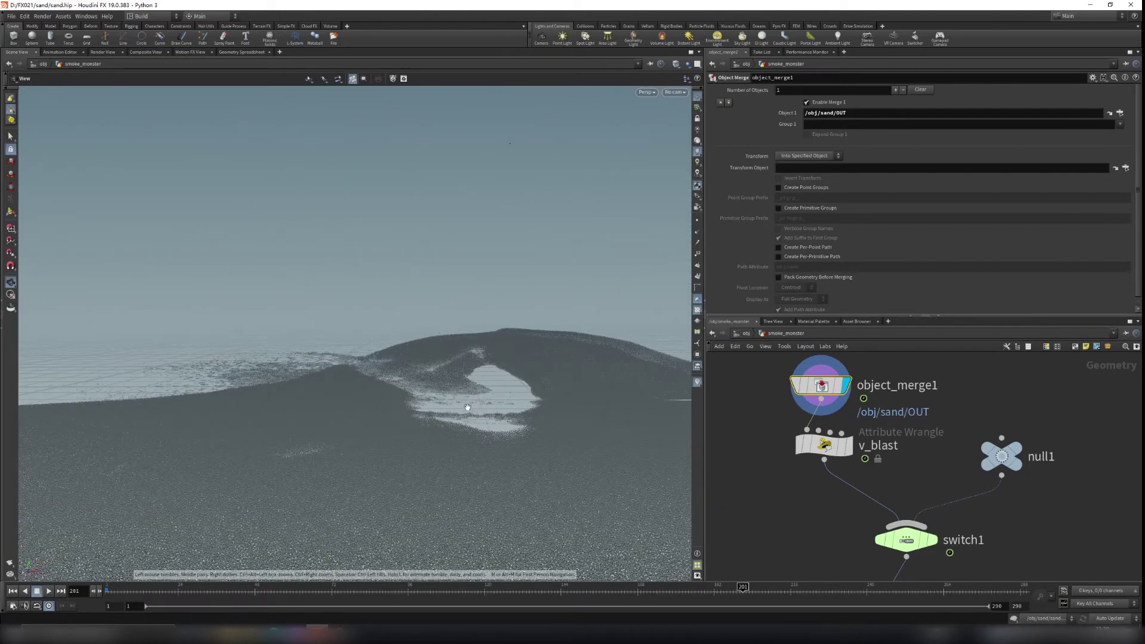
left_click_drag(544, 462, 606, 375)
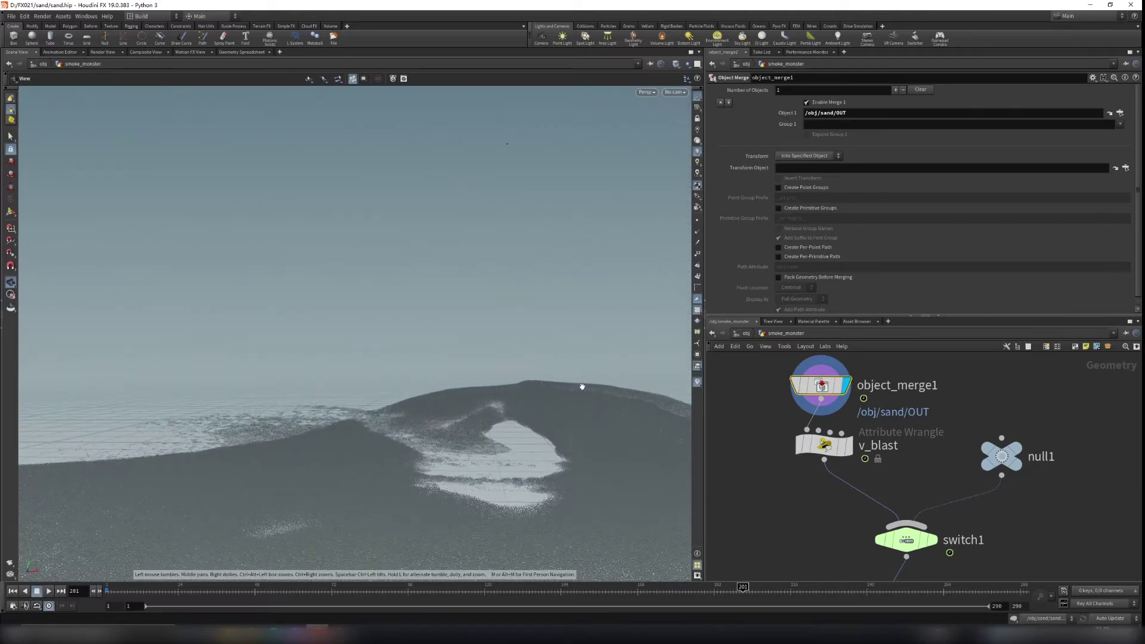
middle_click_drag(484, 481, 468, 433)
scroll(825, 464, "up", 2)
Select the v_blast attribute wrangle, display its output and examine the remaining sand points from several angles.
left_click(822, 435)
left_click_drag(918, 438, 921, 469)
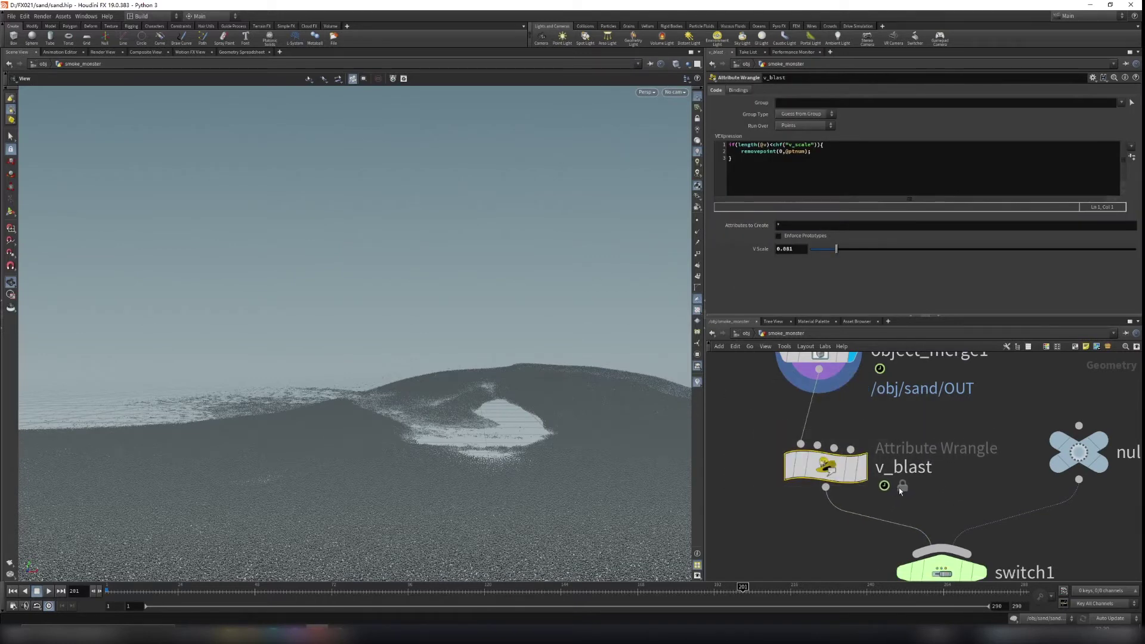
left_click(861, 468)
left_click_drag(455, 453, 453, 287)
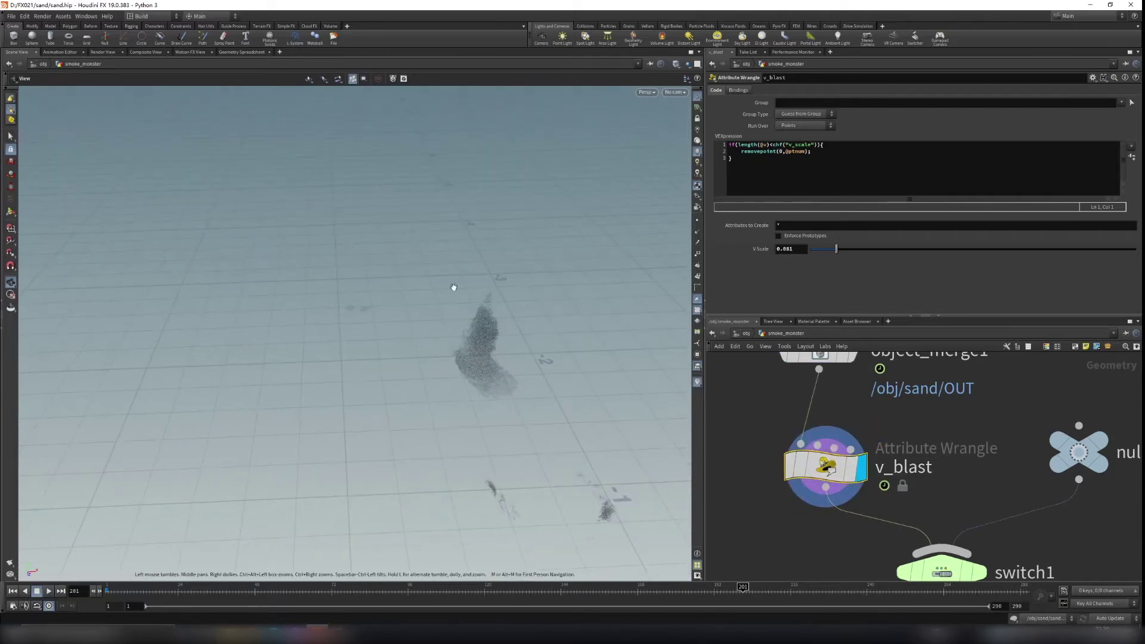
left_click_drag(458, 454, 555, 464)
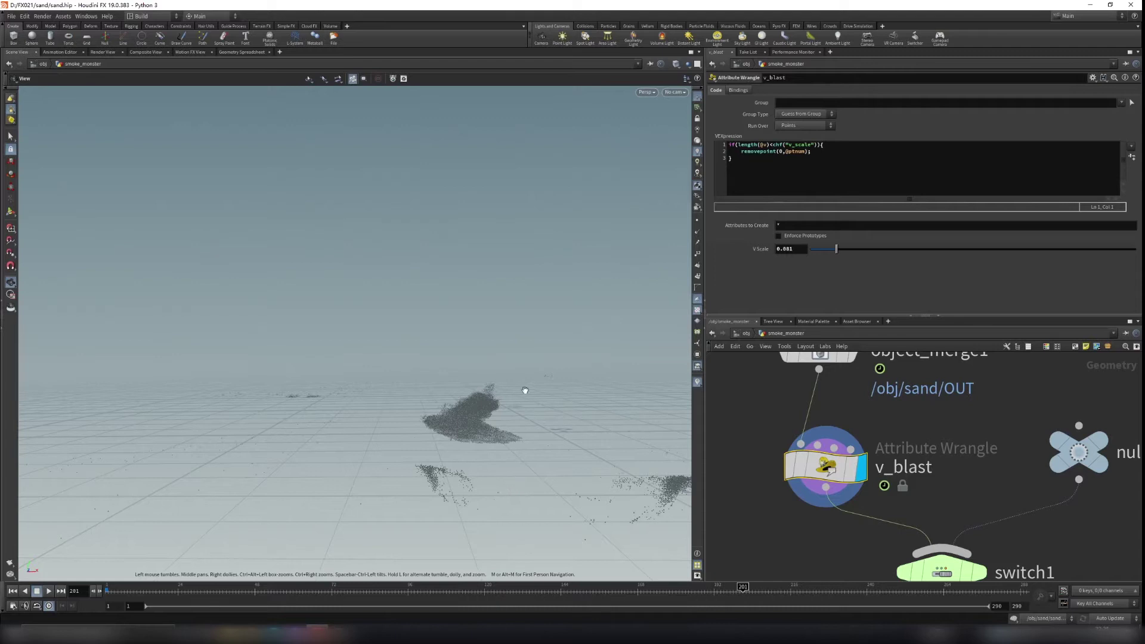
left_click_drag(537, 386, 441, 392)
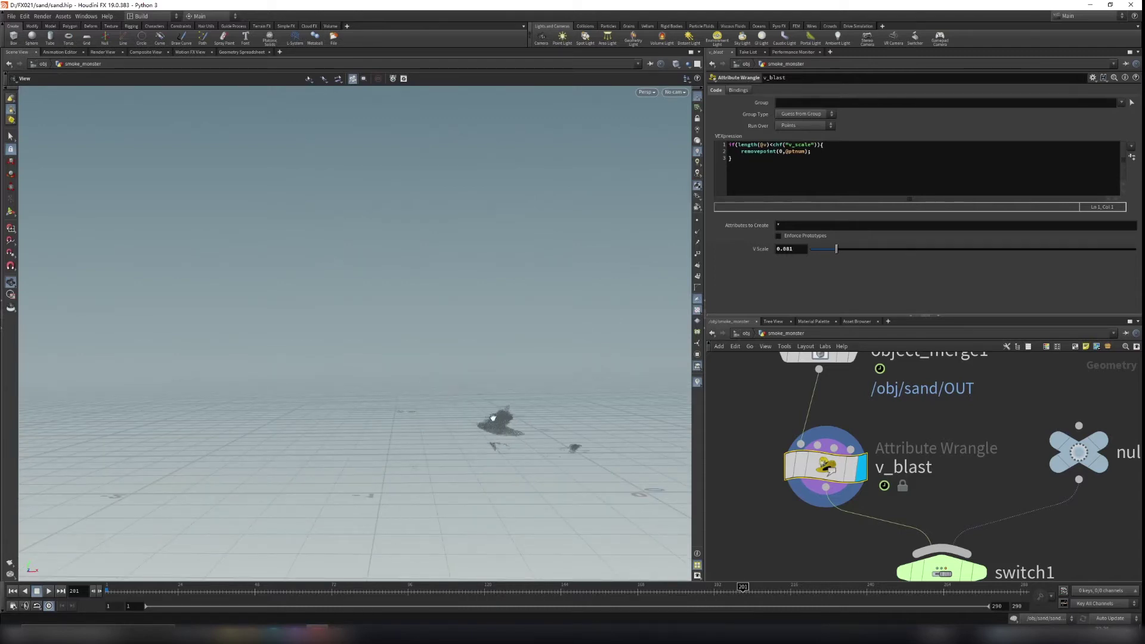
Compare the full sand of object_merge1 with the filtered points of v_blast by displaying each node in turn.
middle_click_drag(918, 388, 916, 427)
left_click(853, 389)
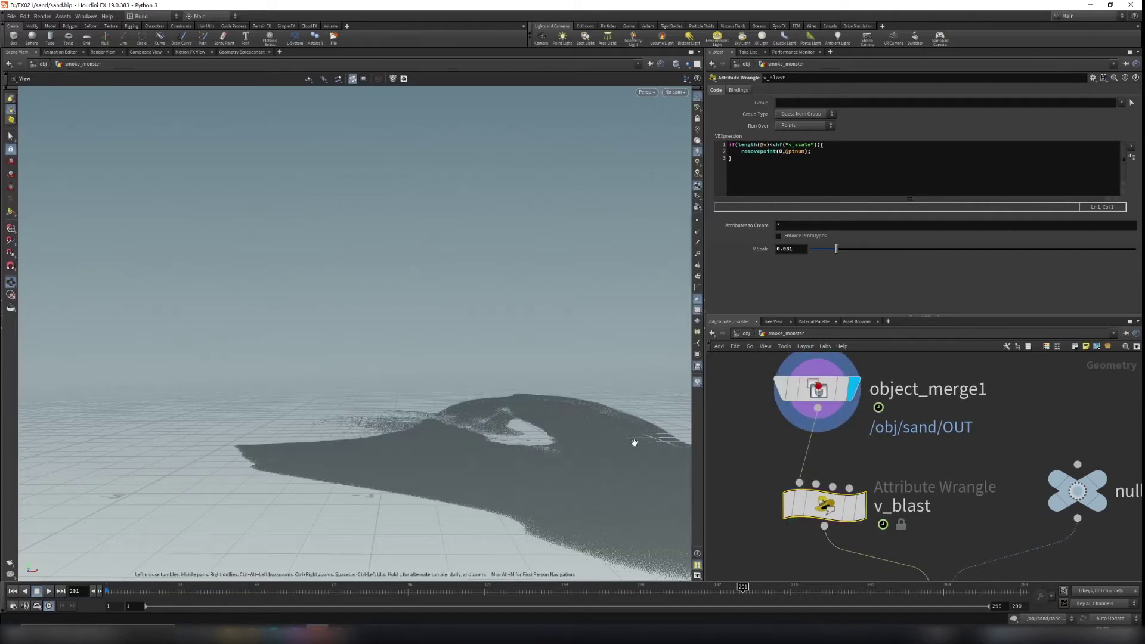
left_click_drag(660, 474, 585, 473)
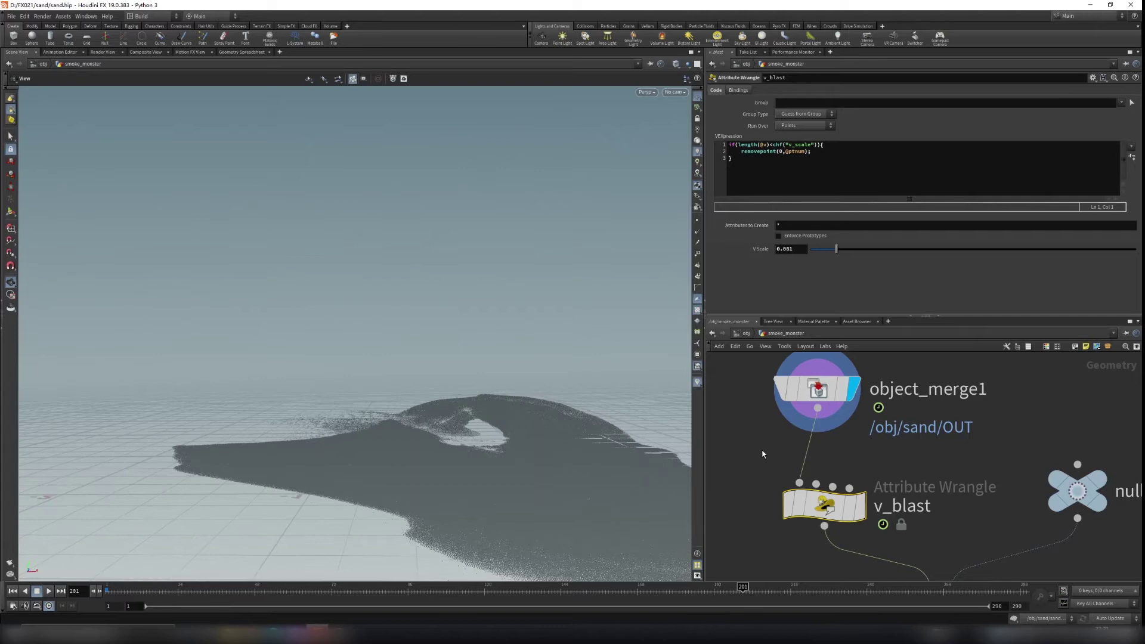
left_click(860, 505)
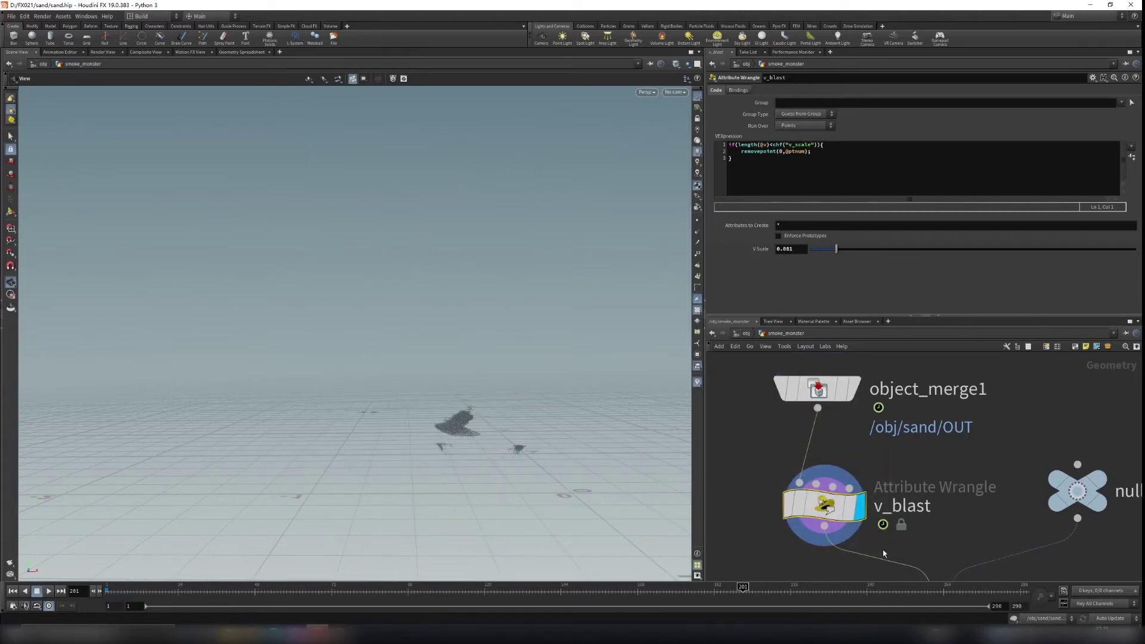
Examine the velocity length condition and the removepoint line in v_blast's VEX code.
left_click_drag(739, 146, 766, 145)
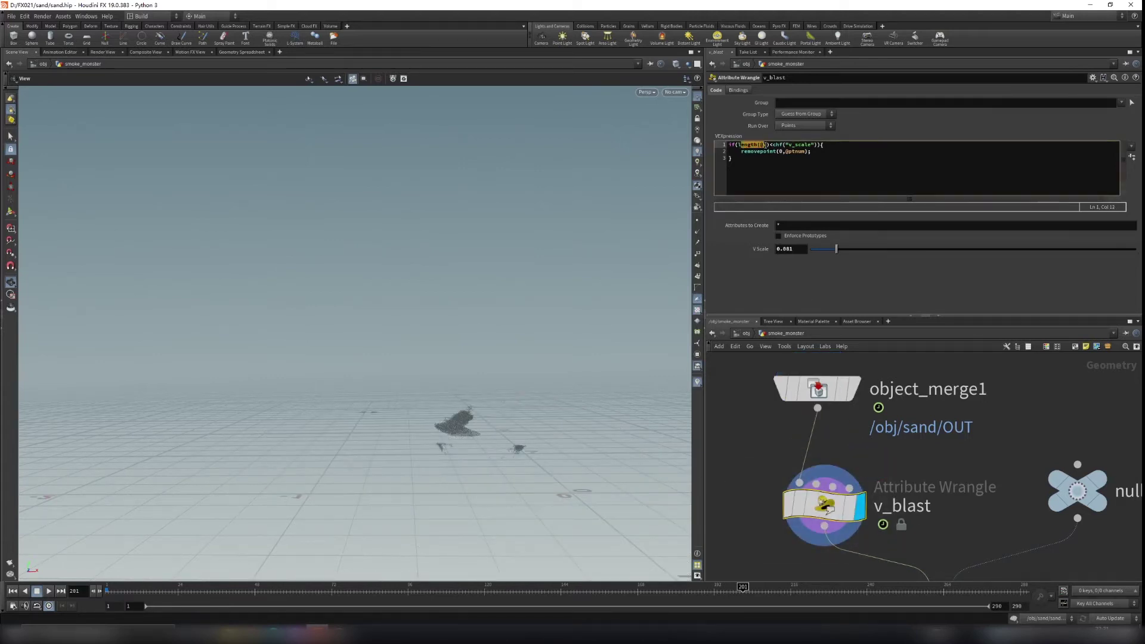
left_click(769, 145)
left_click_drag(768, 144, 744, 145)
left_click_drag(739, 152, 809, 153)
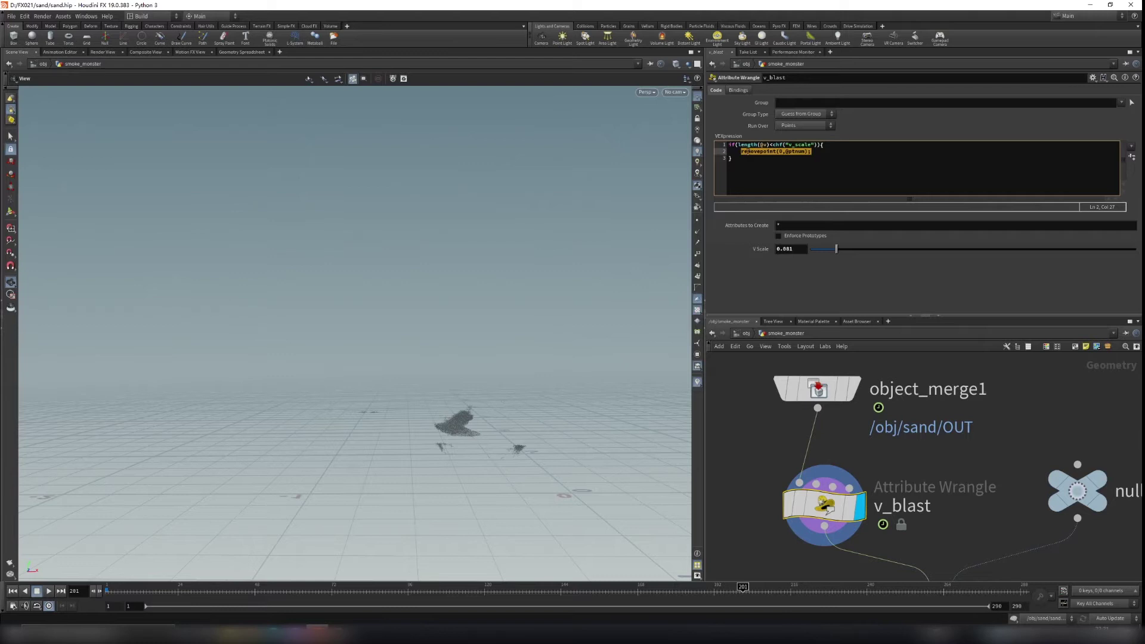
left_click(819, 150)
Inspect the points kept by v_blast up close, including at frames 56 and 87.
scroll(476, 459, "up", 5)
left_click_drag(621, 405, 489, 411)
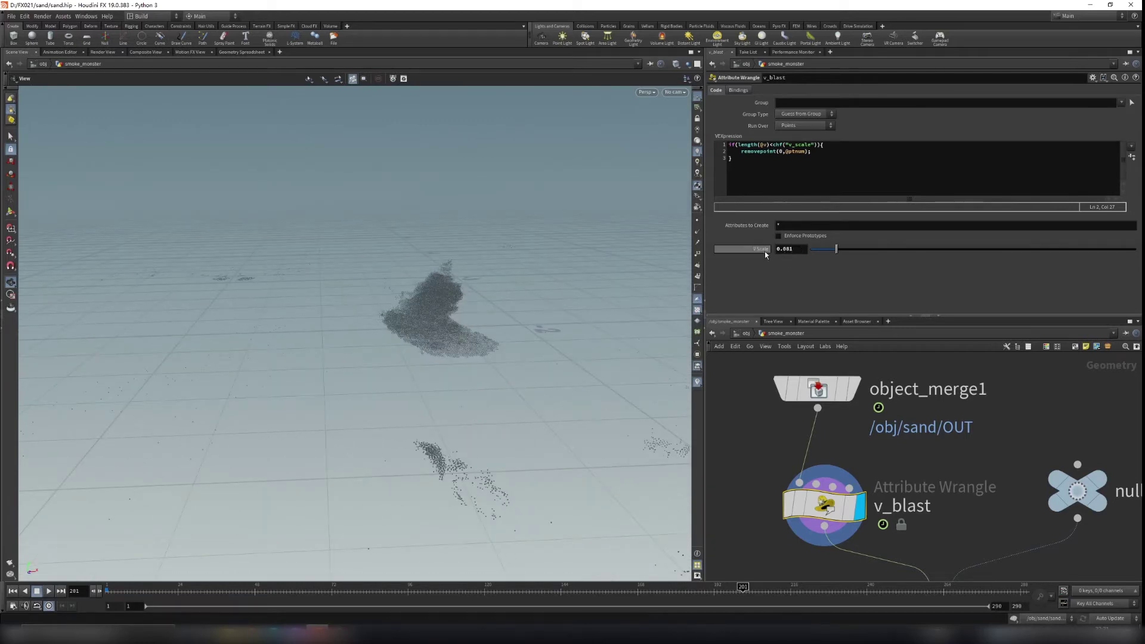
left_click_drag(434, 375, 500, 447)
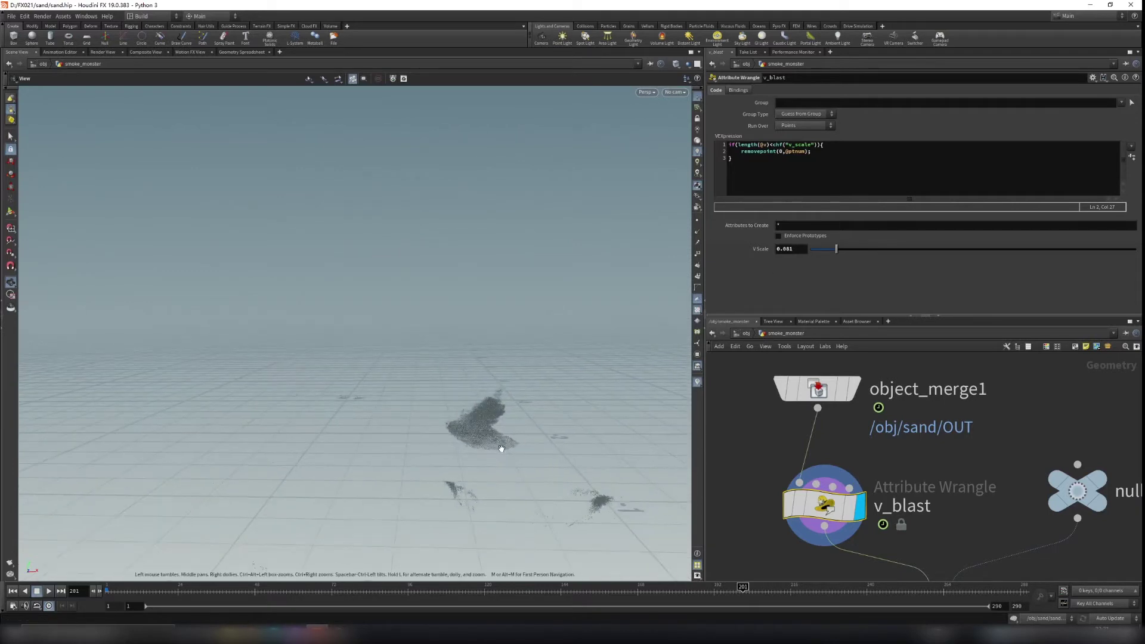
left_click(280, 592)
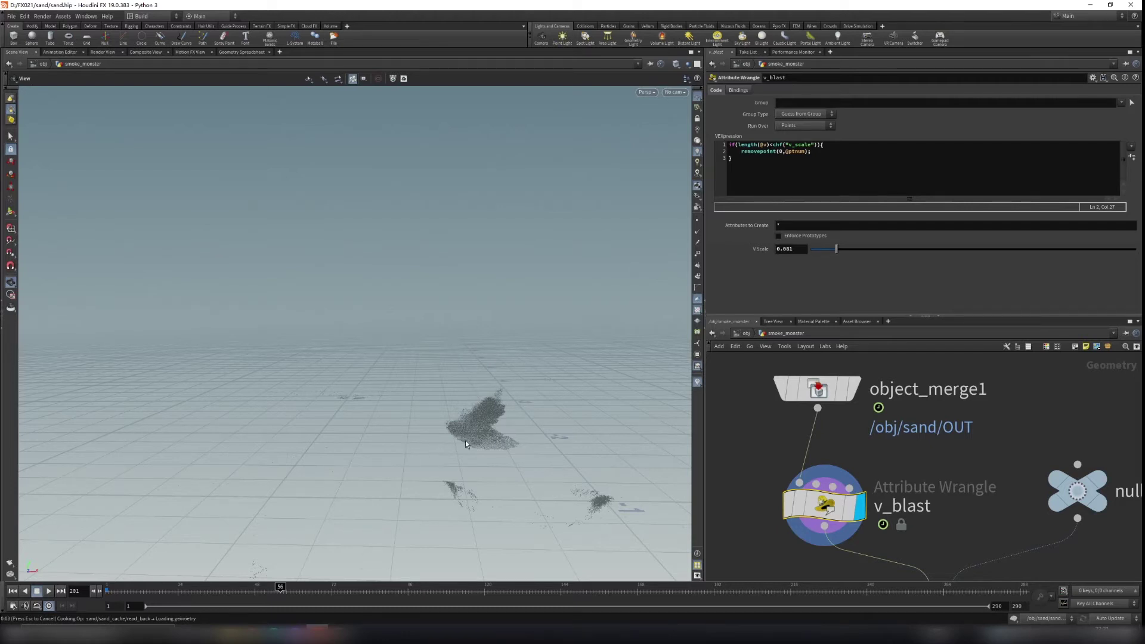
left_click(381, 589)
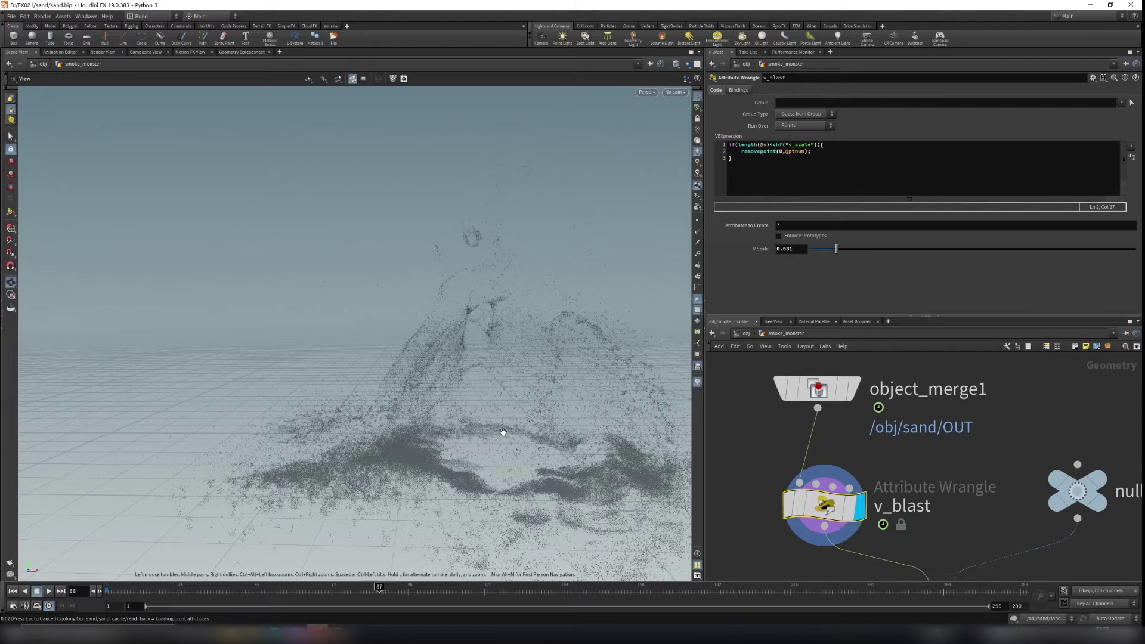
mouse_move(493, 402)
left_mouse_down()
mouse_move(521, 388)
mouse_move(474, 399)
left_mouse_up()
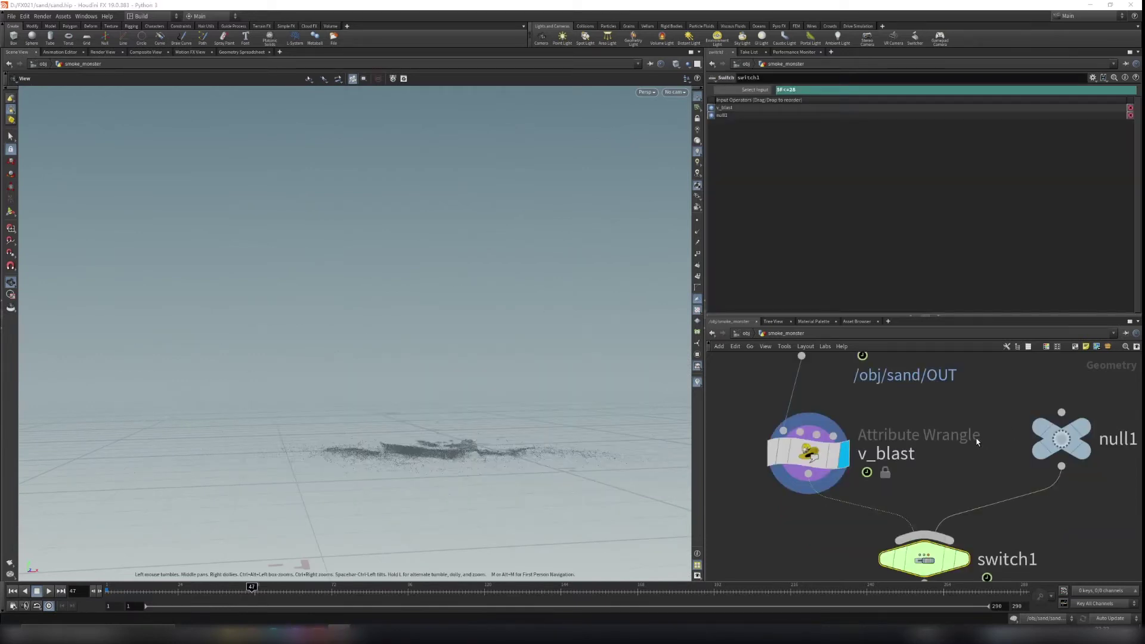
Display the switch1 node's output and scrub through the early frames of the timeline to check it.
middle_click_drag(957, 480, 948, 460)
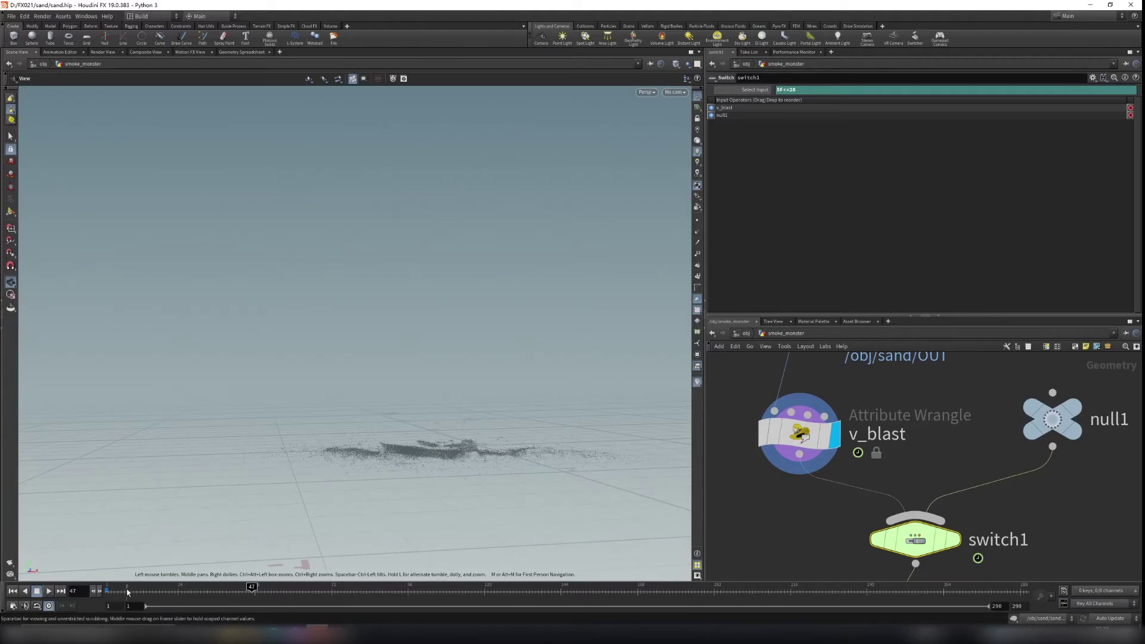
left_click_drag(551, 425, 358, 524)
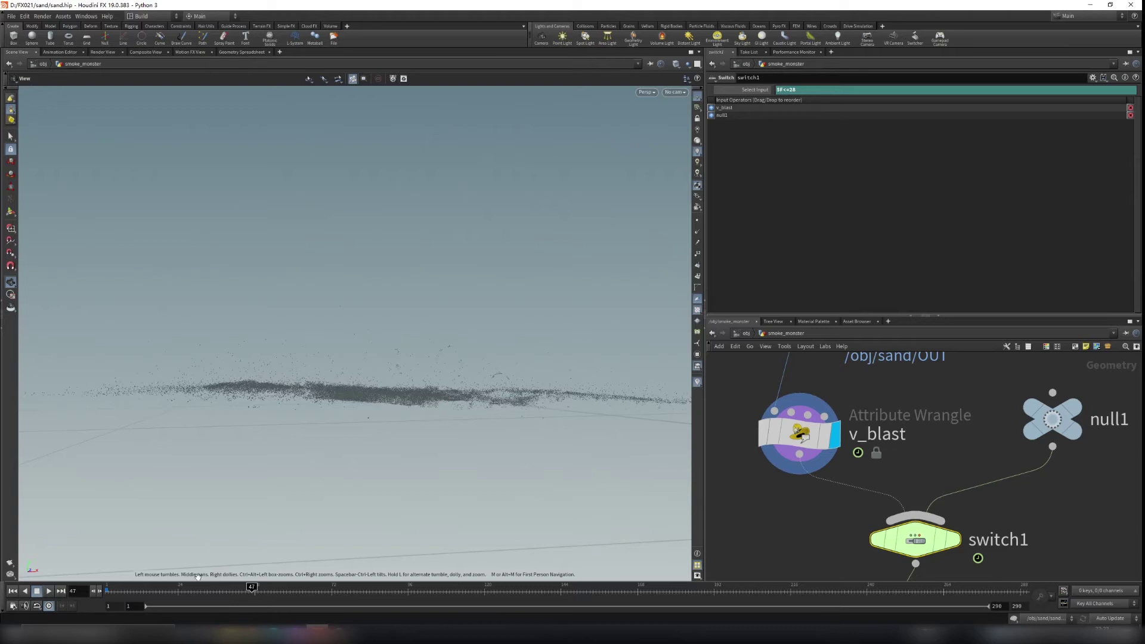
left_click(955, 540)
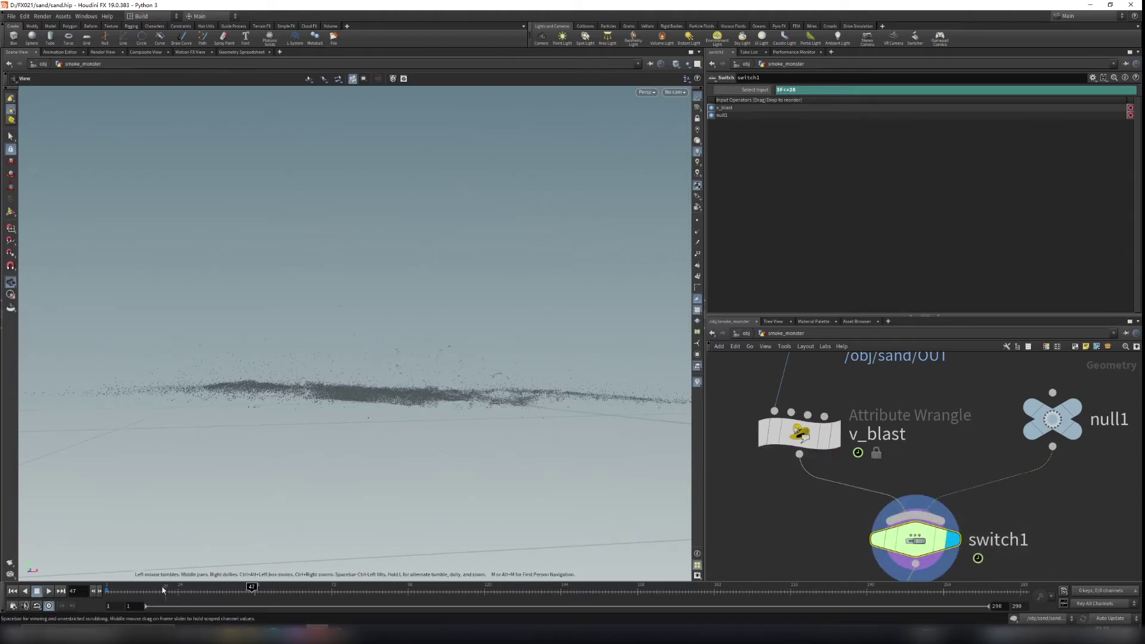
left_click(132, 588)
mouse_move(130, 589)
left_mouse_down()
mouse_move(150, 589)
mouse_move(109, 589)
mouse_move(191, 595)
left_mouse_up()
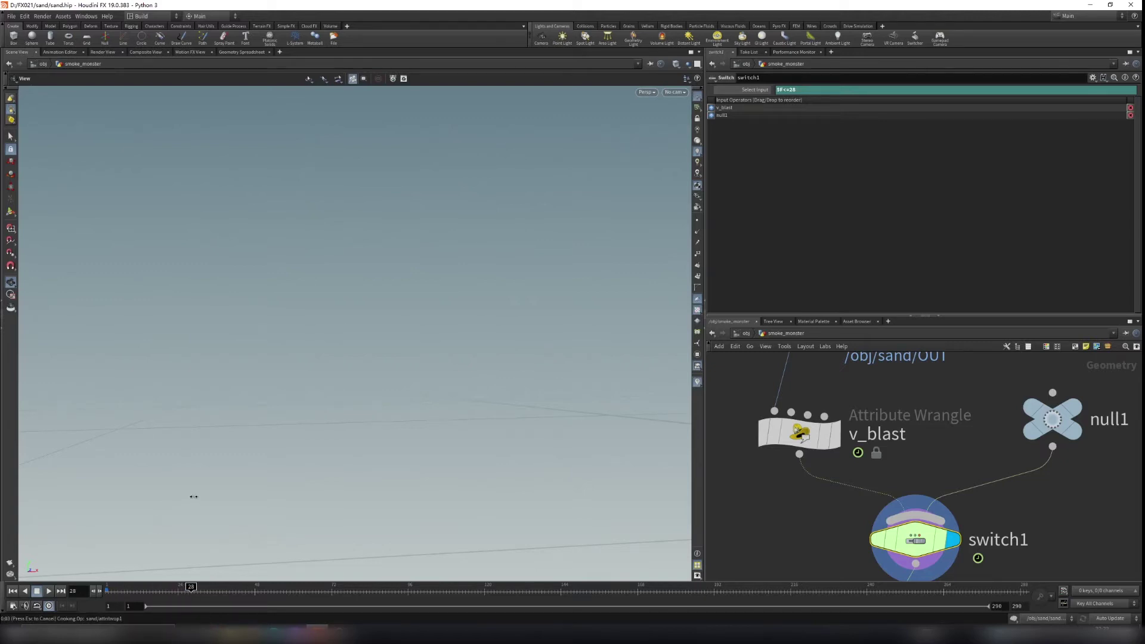
left_click(159, 588)
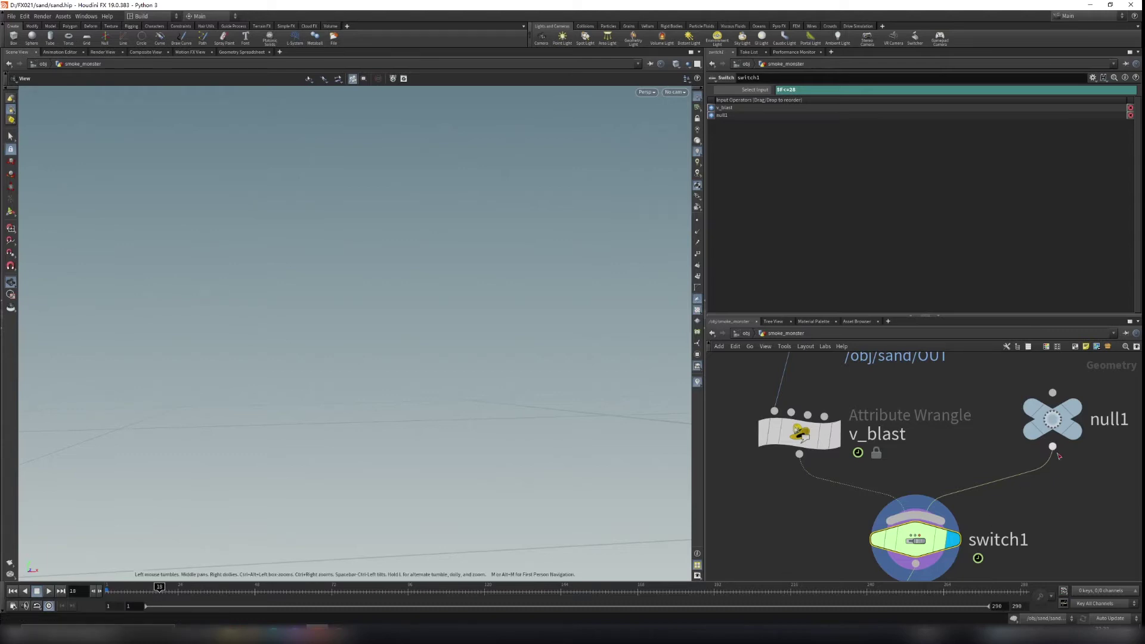
Inspect the null1 node and the Select Input expression of switch1, leaving null1 selected.
left_click(1053, 418)
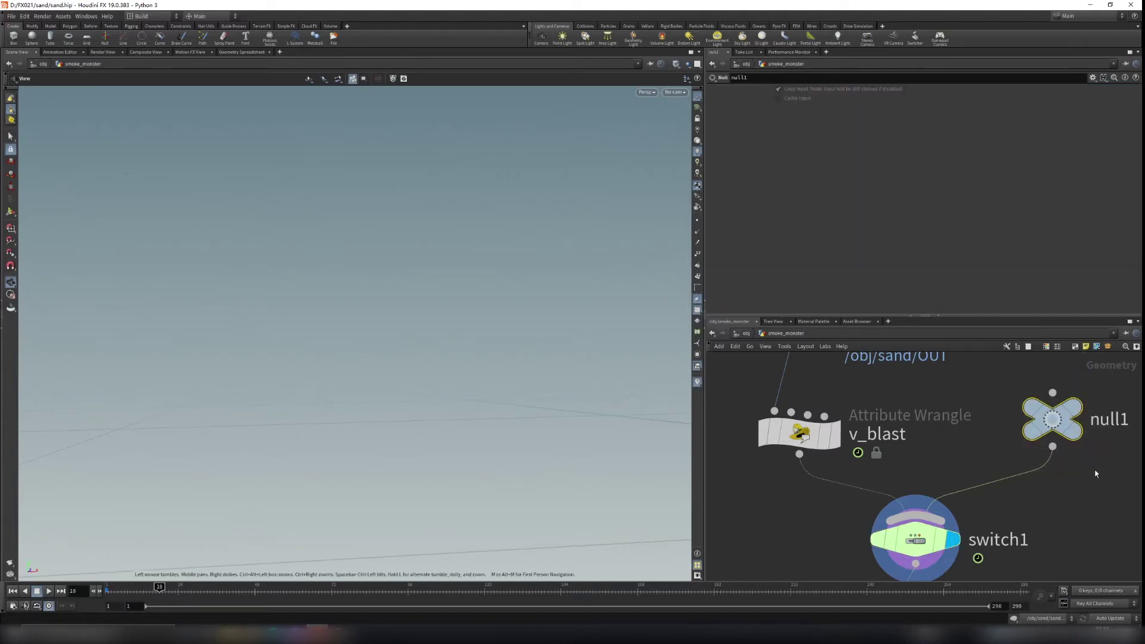
left_click(906, 531)
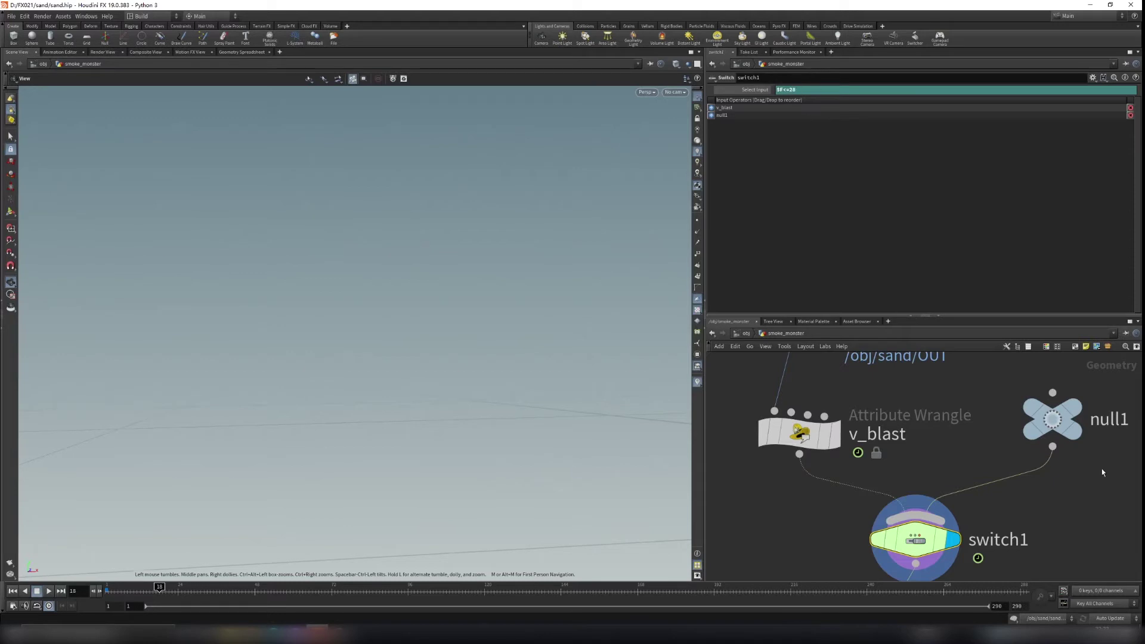
left_click(1047, 415)
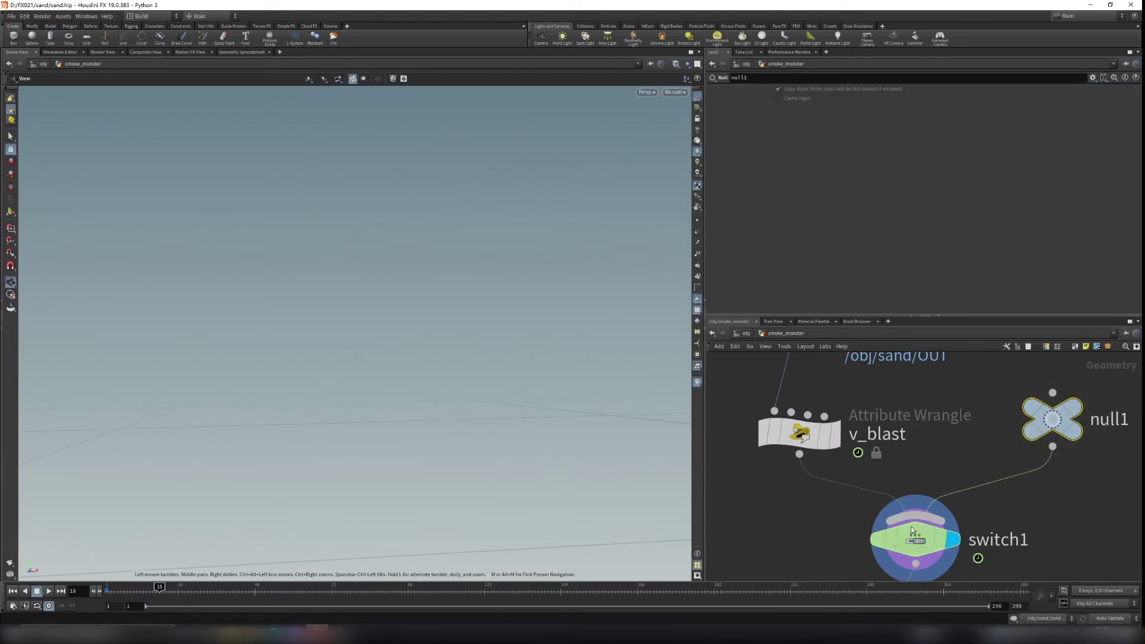
Scrub the timeline between frames 1 and 25 to check when switch1 outputs the empty null input.
mouse_move(158, 587)
left_mouse_down()
mouse_move(109, 588)
mouse_move(175, 591)
left_mouse_up()
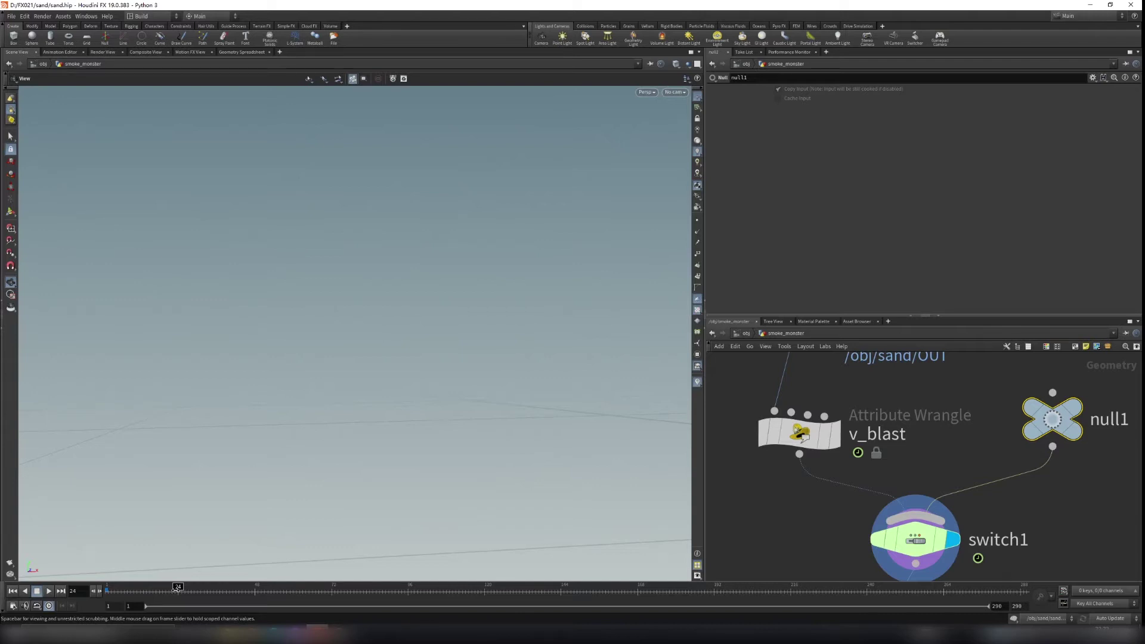
left_click_drag(111, 594, 181, 590)
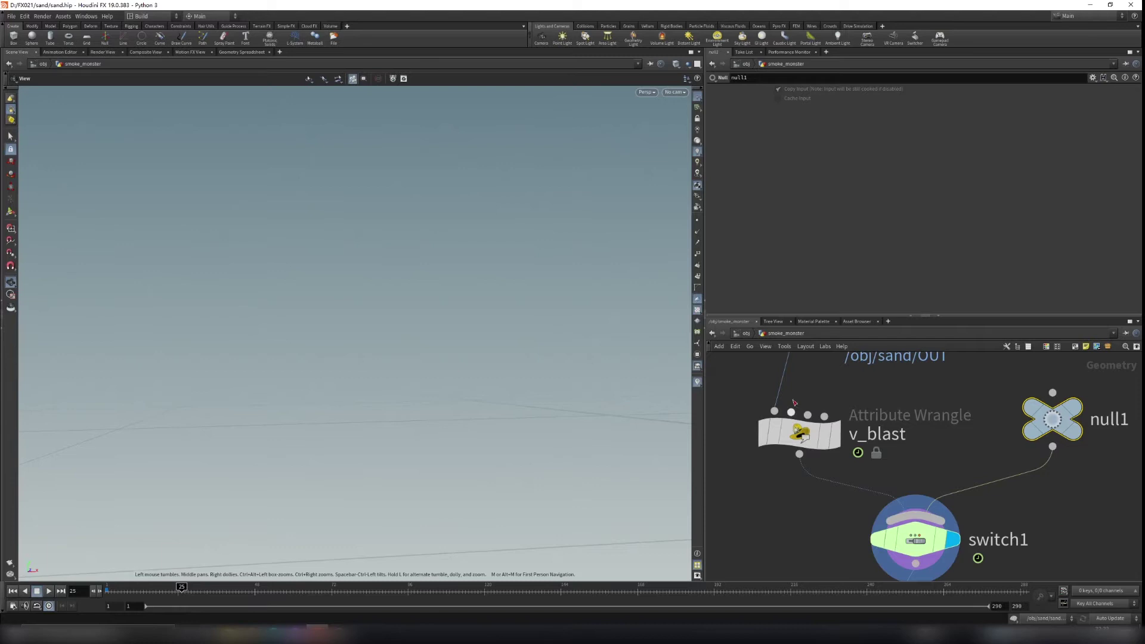
scroll(452, 442, "down", 1)
mouse_move(466, 399)
left_mouse_down()
mouse_move(468, 412)
mouse_move(392, 422)
mouse_move(440, 421)
mouse_move(504, 392)
mouse_move(463, 434)
left_mouse_up()
left_click_drag(150, 592, 174, 587)
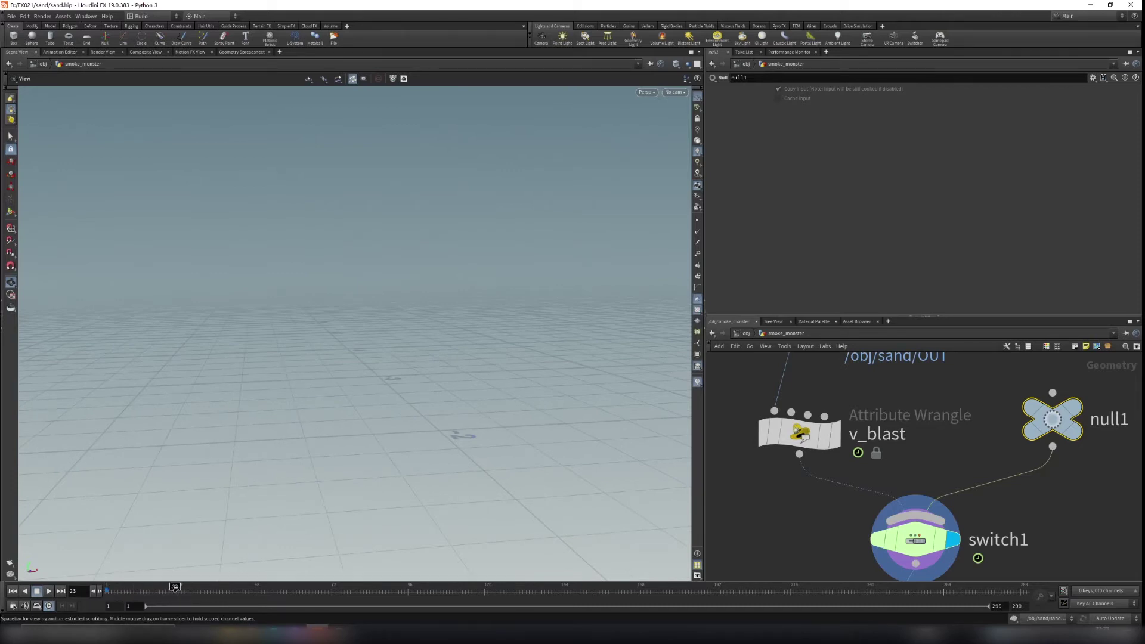
Select the switch1 node to review its Select Input expression and its place in the network.
middle_click_drag(808, 531, 790, 492)
left_click_drag(771, 476, 944, 517)
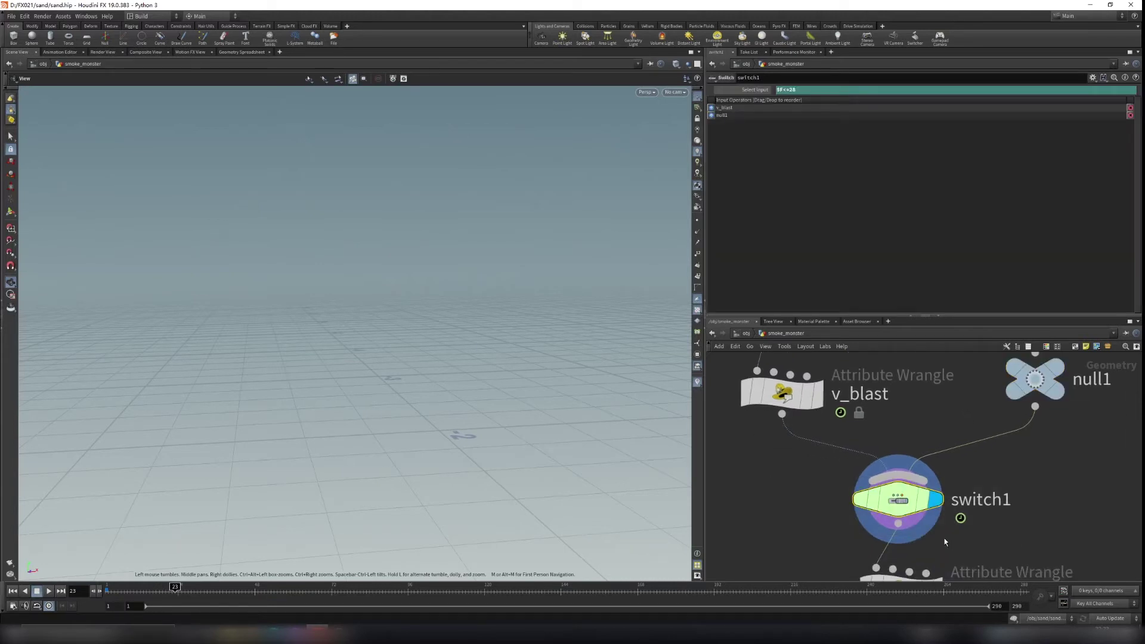
scroll(797, 468, "down", 3)
middle_click_drag(798, 468, 806, 514)
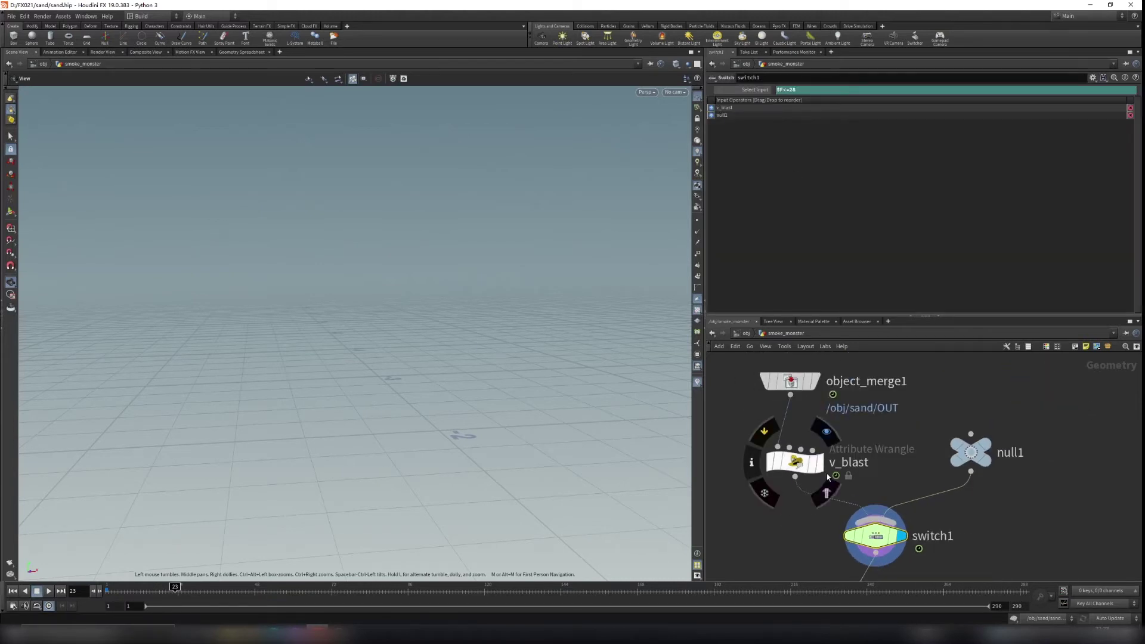
Go to frame 29 and inspect the points that switch1 outputs from several angles.
left_click(195, 592)
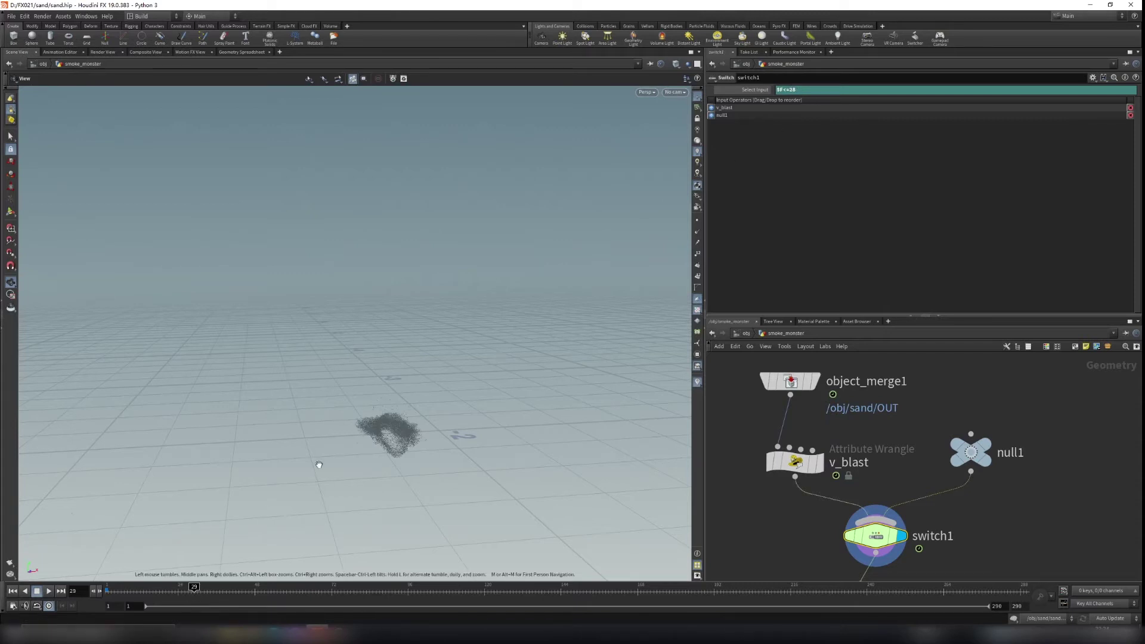
right_click_drag(383, 451, 434, 404)
left_click_drag(435, 404, 463, 393)
left_click_drag(383, 347, 525, 417)
scroll(928, 524, "down", 5)
left_click_drag(596, 459, 383, 493)
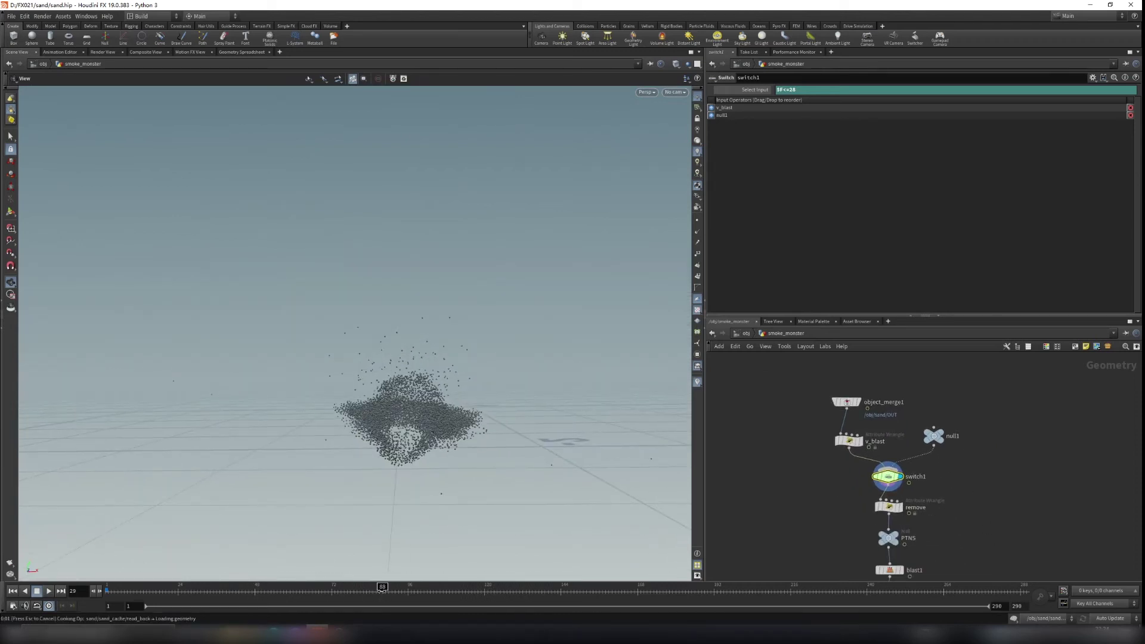
Go to frame 88 and inspect the switch1 points from several angles.
left_click(381, 588)
right_click_drag(406, 403, 414, 421)
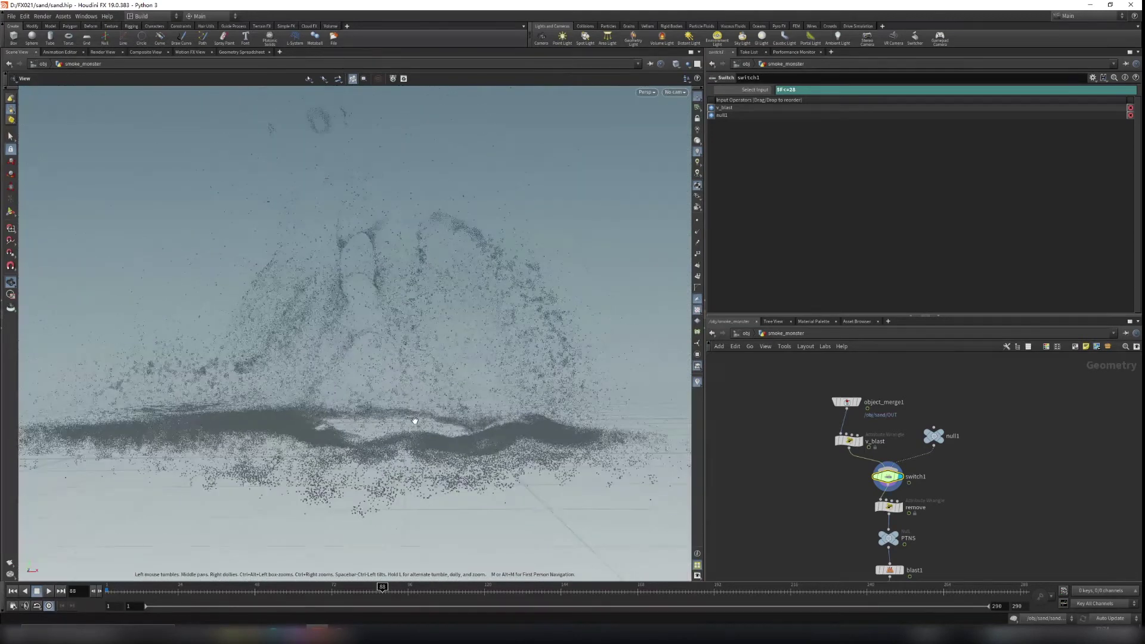
left_click_drag(414, 422, 494, 422)
right_click_drag(494, 422, 421, 411)
left_click_drag(422, 411, 482, 410)
scroll(806, 459, "up", 5)
left_click(827, 462)
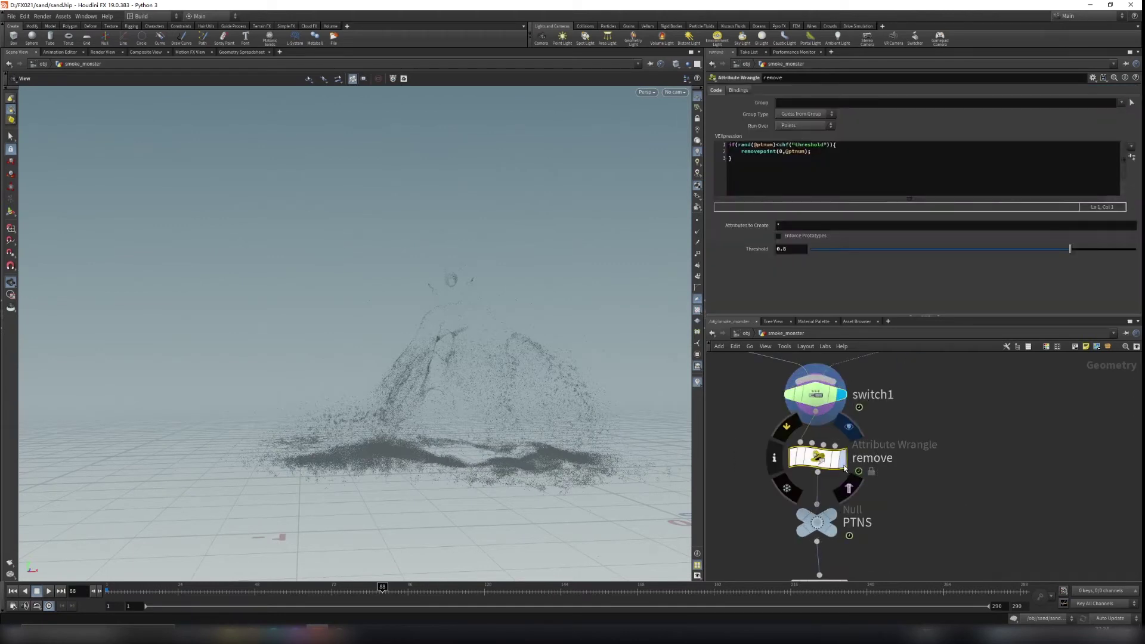
left_click(842, 459)
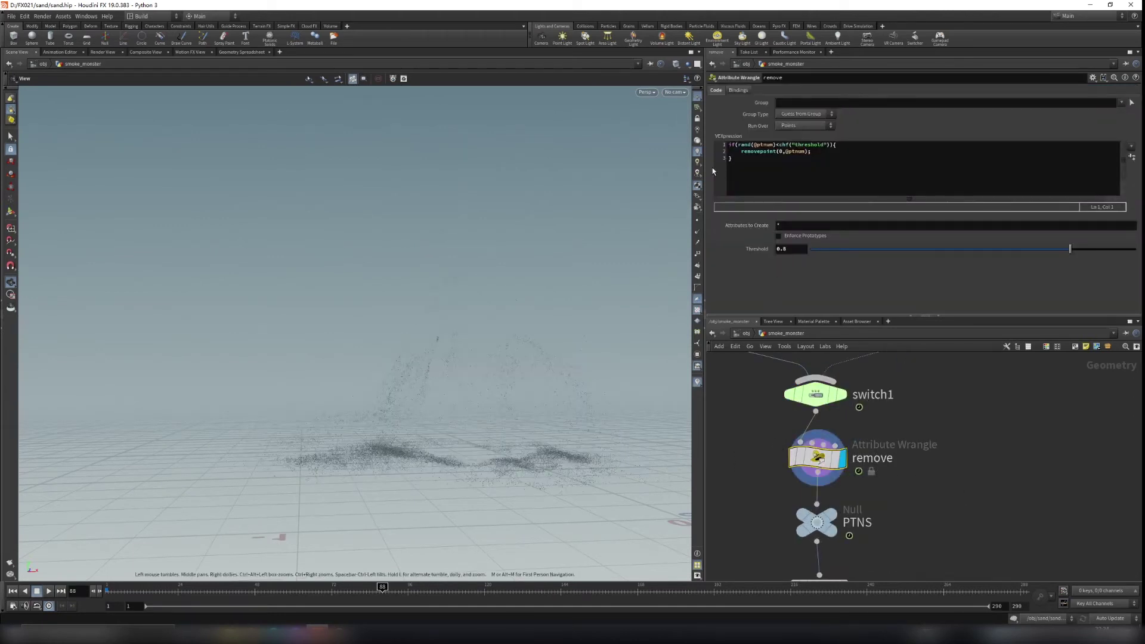
left_click(737, 145)
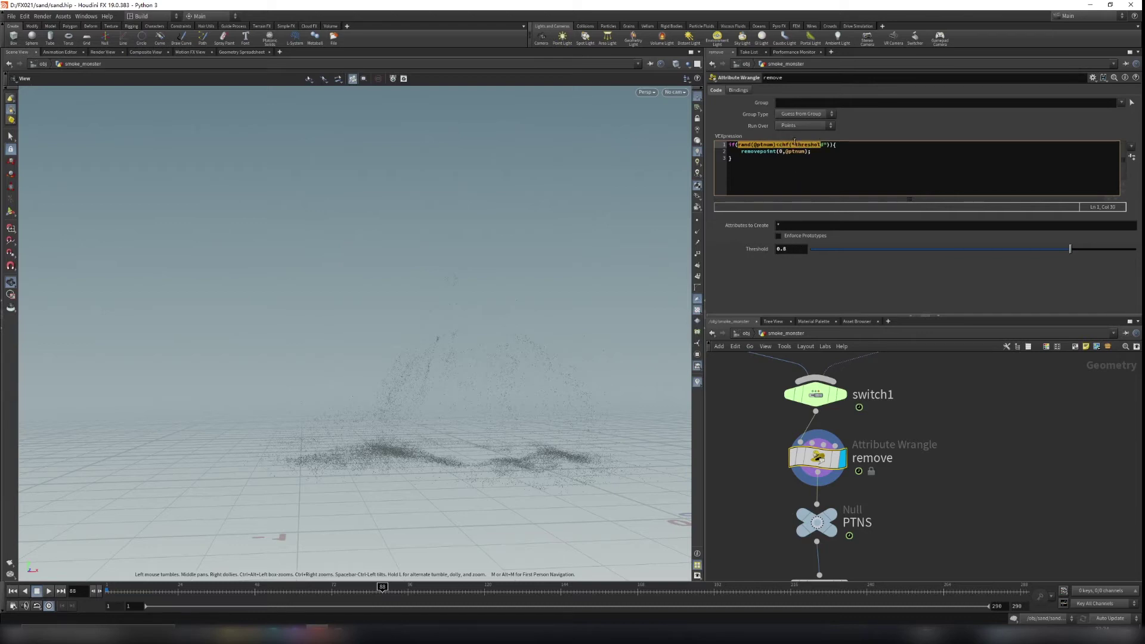
left_click_drag(741, 152, 830, 148)
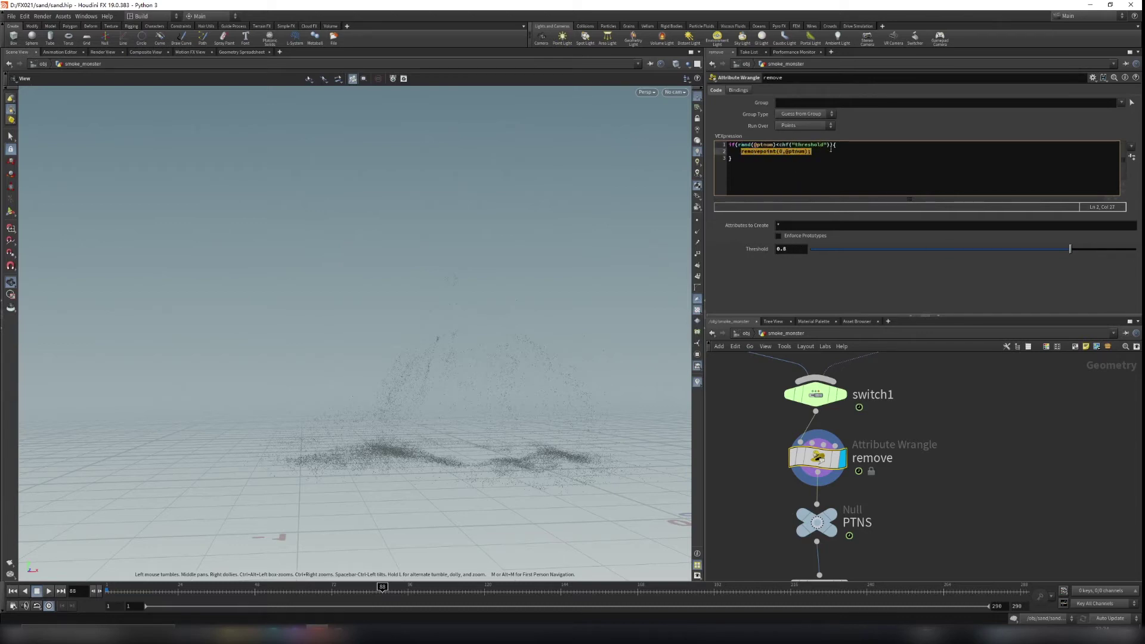
Try a Threshold of 0.931 on the remove wrangle, and undo the change.
left_click_drag(1070, 249, 1112, 255)
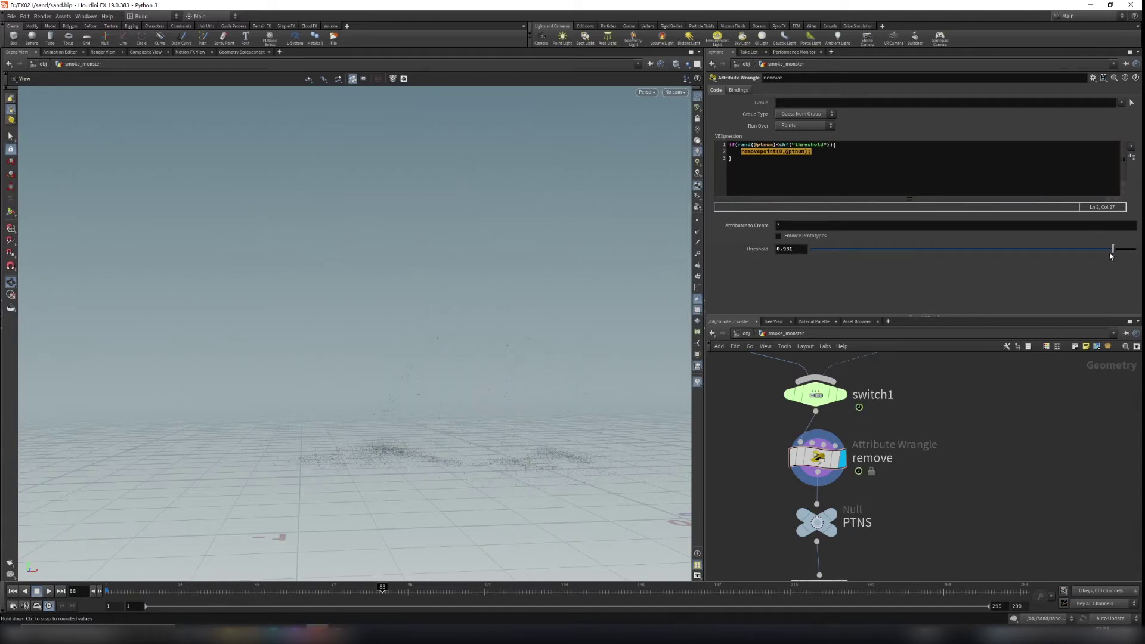
key("ctrl+z")
left_click_drag(524, 378, 546, 411)
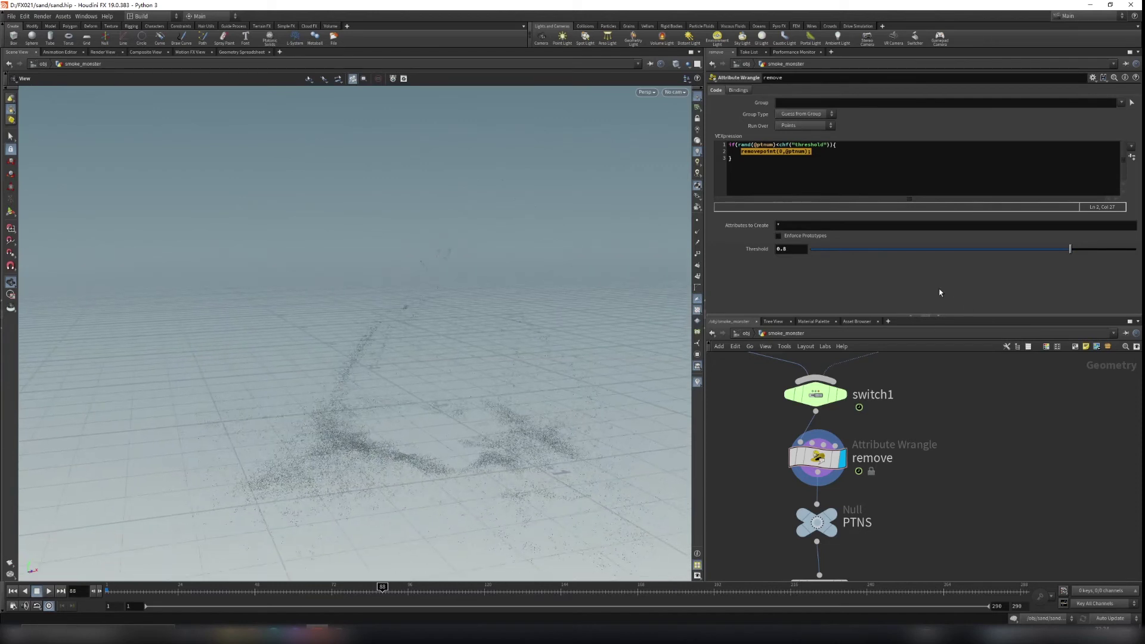
Bypass the remove wrangle to compare point density up close, and re-enable it.
left_click(782, 437)
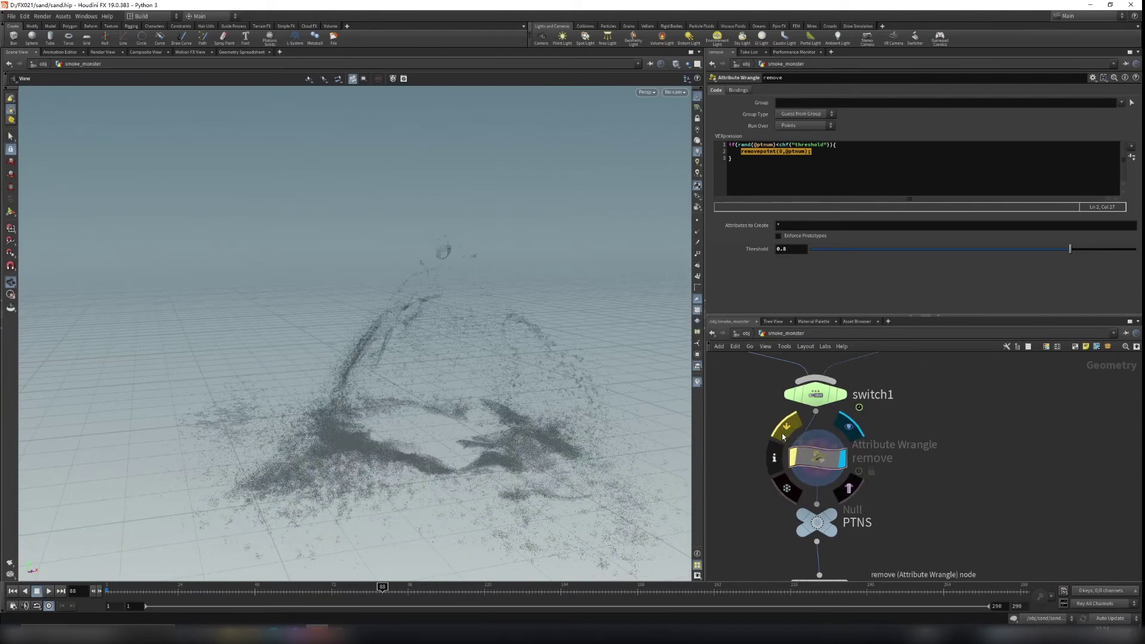
right_click_drag(486, 431, 674, 388)
mouse_move(825, 470)
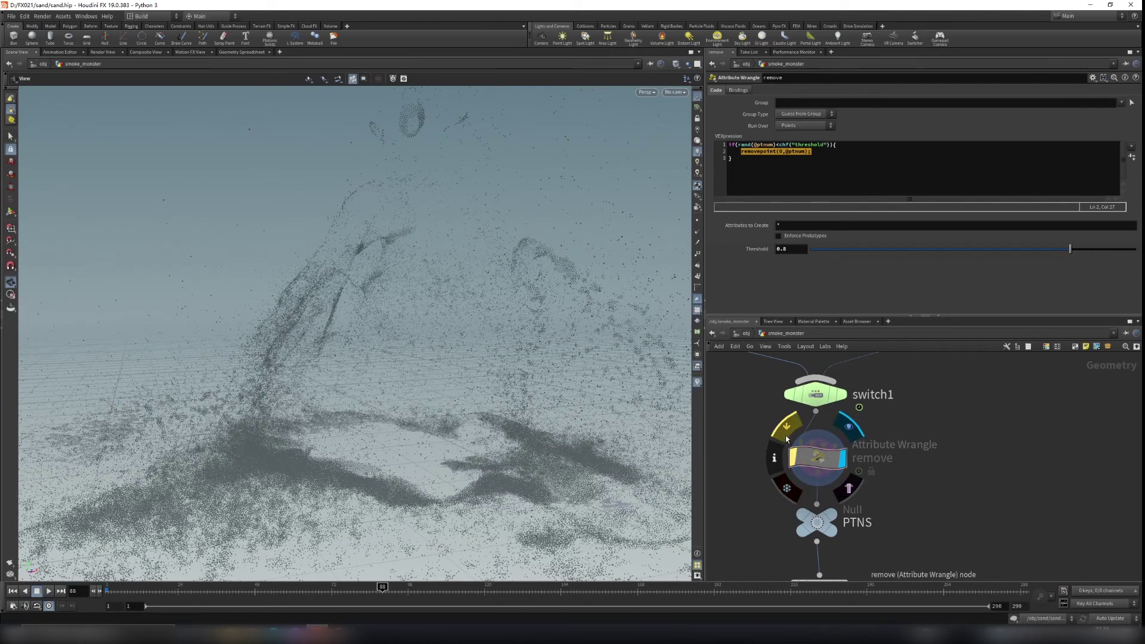
left_click(785, 440)
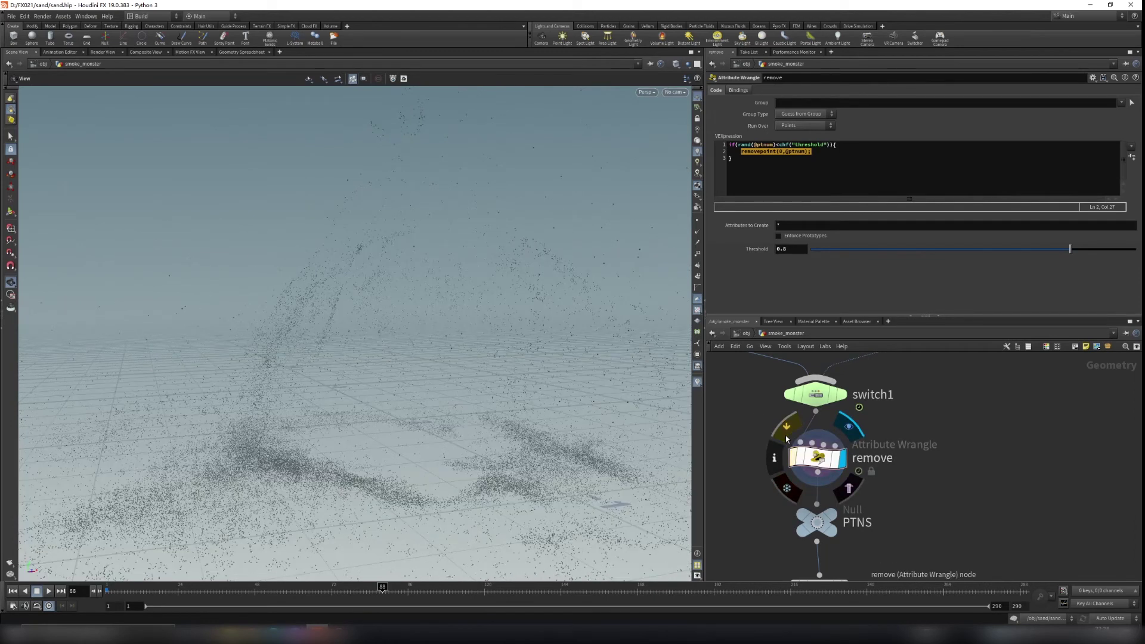
left_click_drag(583, 429, 470, 442)
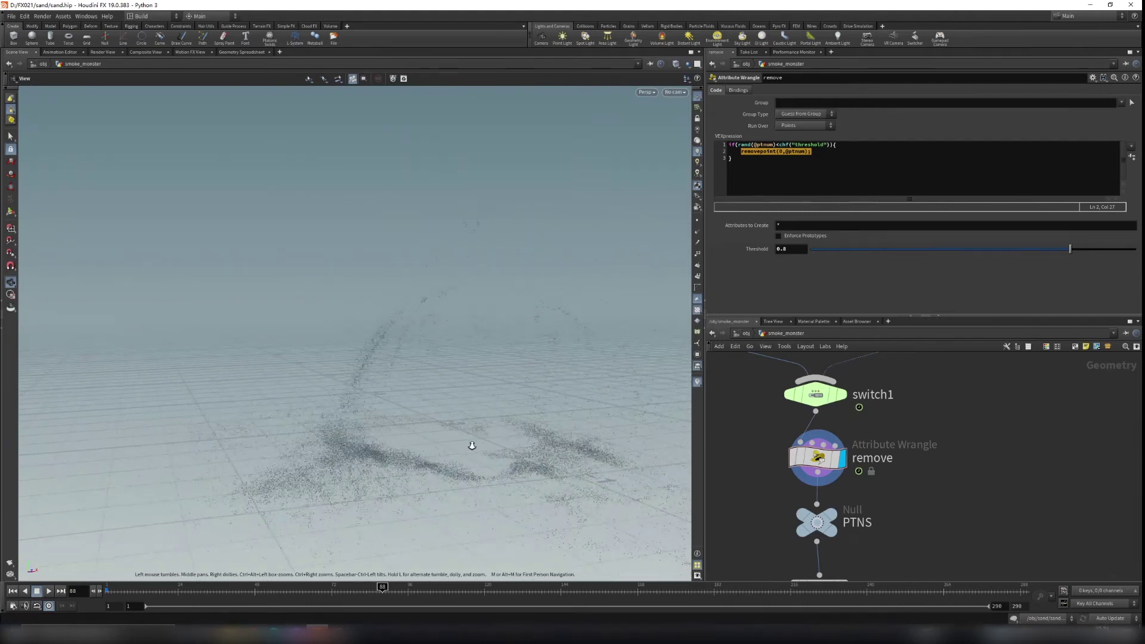
Try a Threshold of 1 on the remove wrangle, undo the slider changes, and inspect the restored points.
left_click_drag(1128, 251, 1071, 255)
key("ctrl+z")
key("ctrl+z")
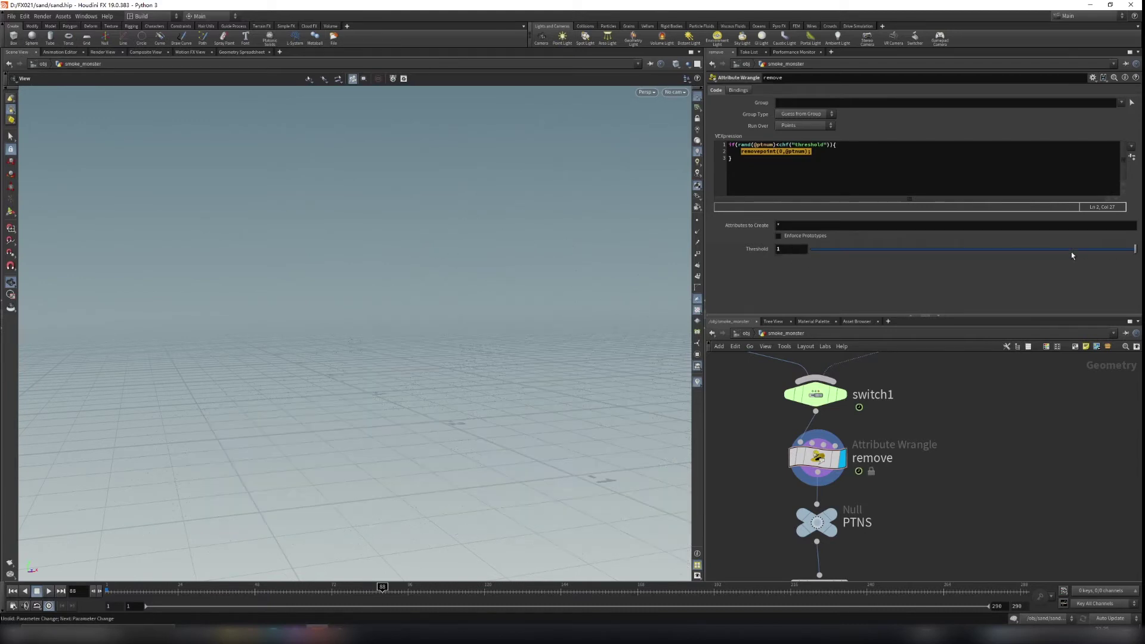
middle_click_drag(533, 419, 496, 383)
left_click_drag(495, 383, 498, 358)
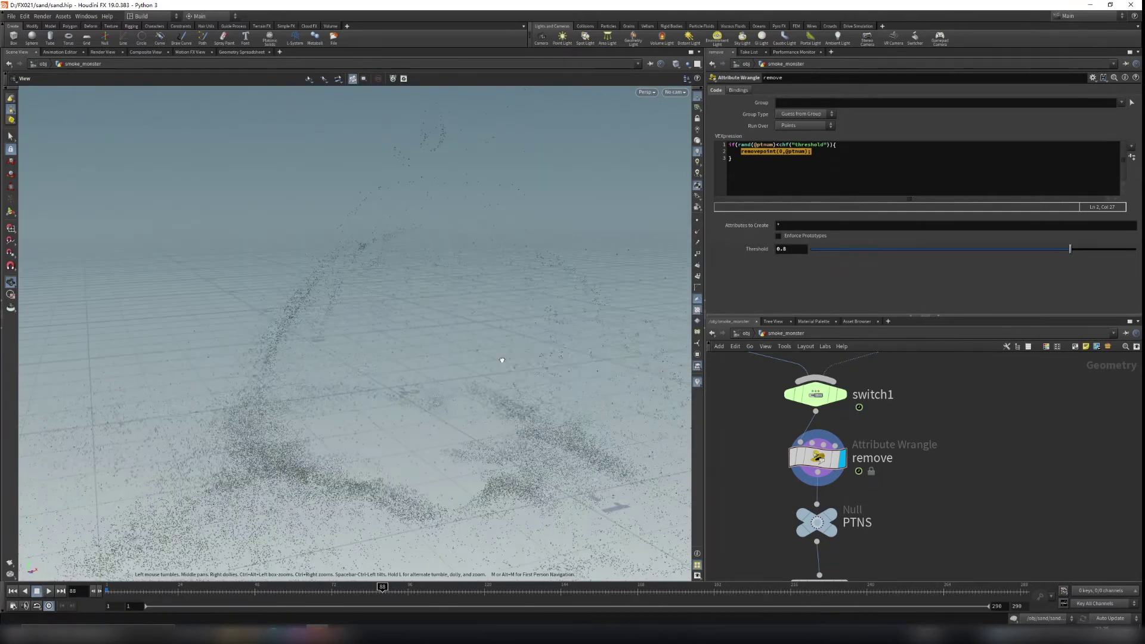
Select the PTNS null, display its output, and inspect the points in the viewport.
middle_click_drag(834, 456, 829, 363)
left_click(820, 434)
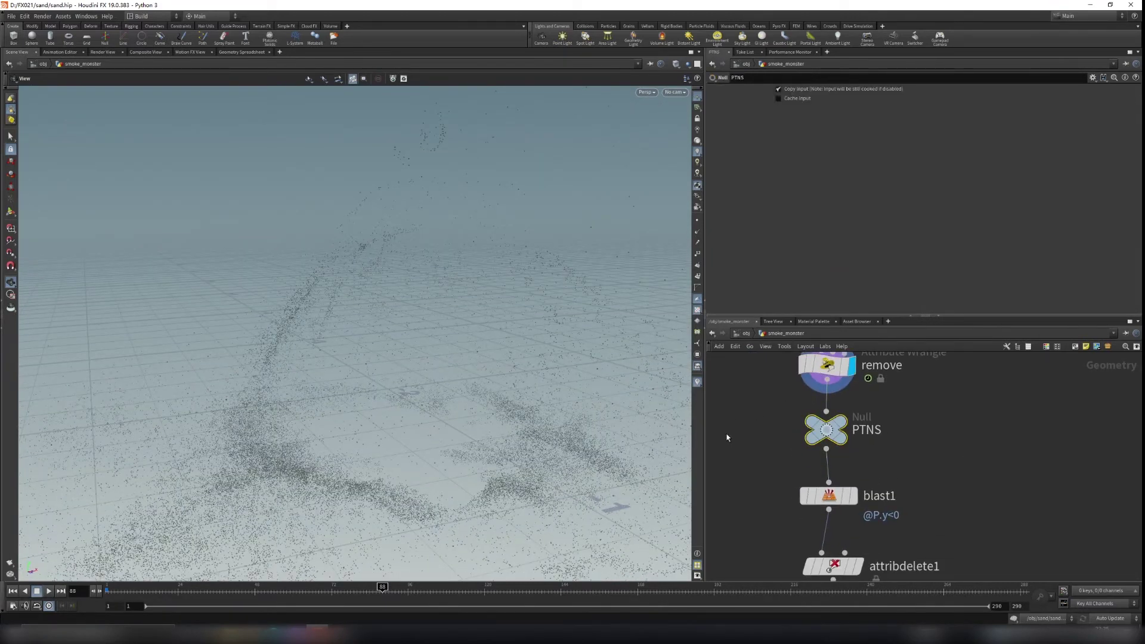
left_click(839, 423)
left_click_drag(562, 369, 559, 370)
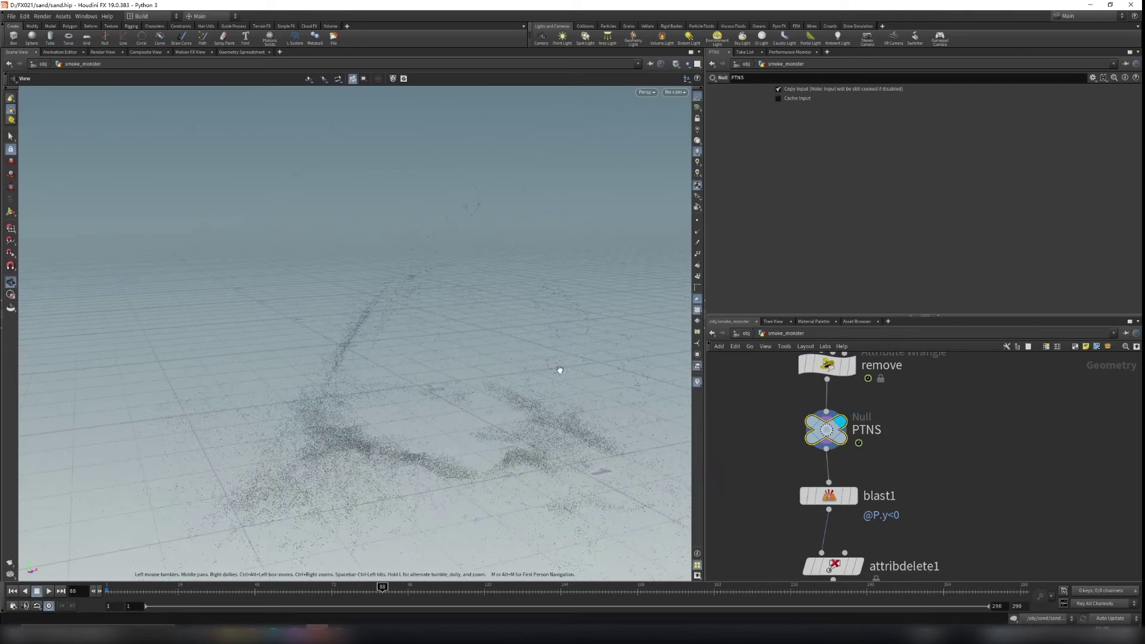
left_click_drag(562, 439, 596, 444)
Select the blast1 node to review its @P.y<0 group, and view the points from ground level.
left_click(832, 495)
mouse_move(510, 453)
left_mouse_down()
mouse_move(506, 437)
mouse_move(551, 420)
left_mouse_up()
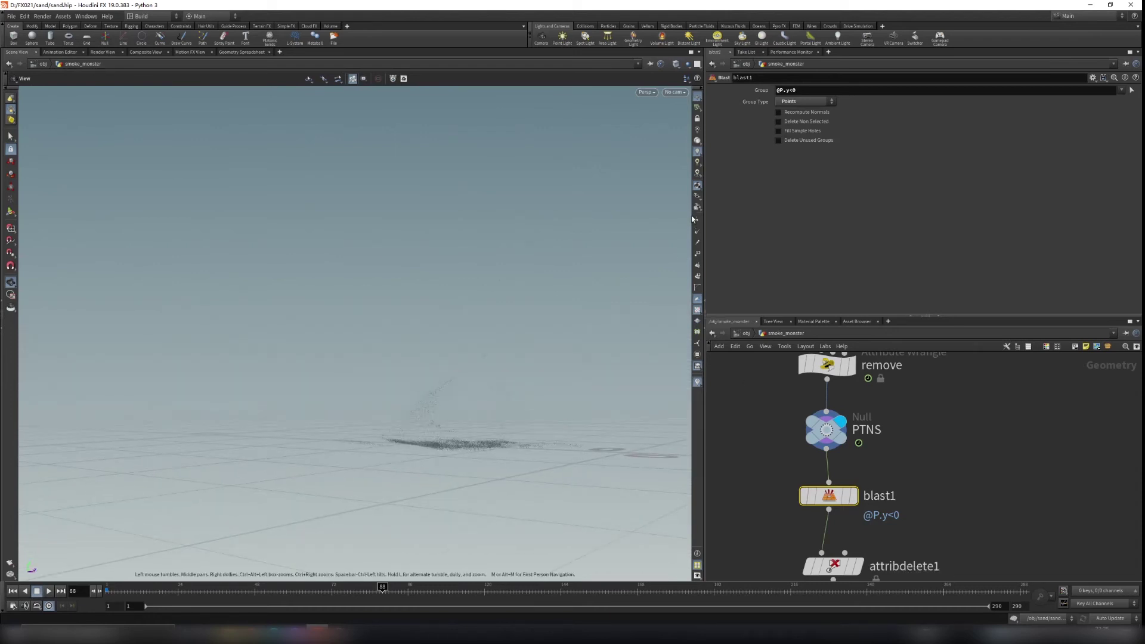
right_click_drag(496, 410, 595, 454)
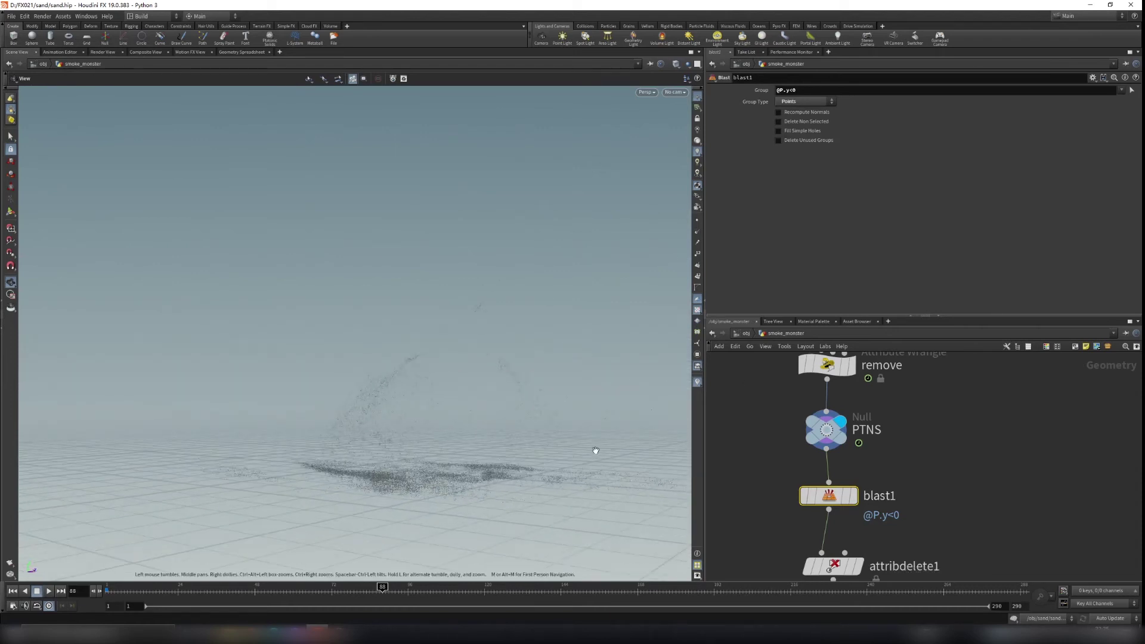
Turn on point display in the viewport and inspect the particles below the ground grid.
left_click(698, 220)
right_click_drag(497, 429, 409, 502)
left_click_drag(409, 502, 459, 301)
scroll(462, 330, "up", 8)
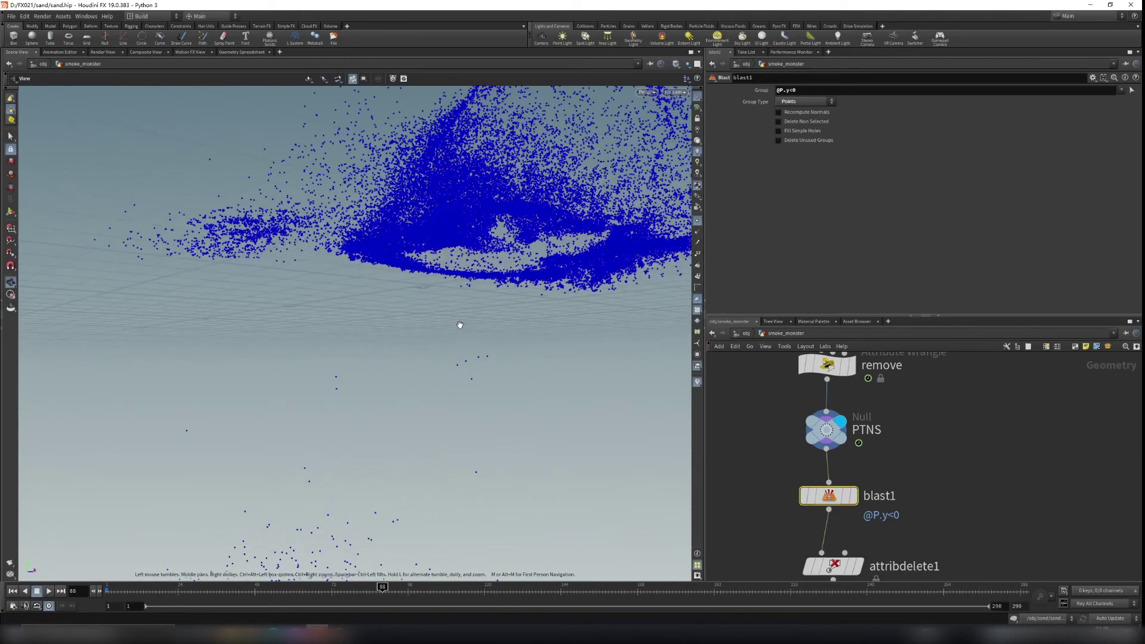
middle_click_drag(481, 331, 449, 391)
left_click_drag(450, 392, 454, 351)
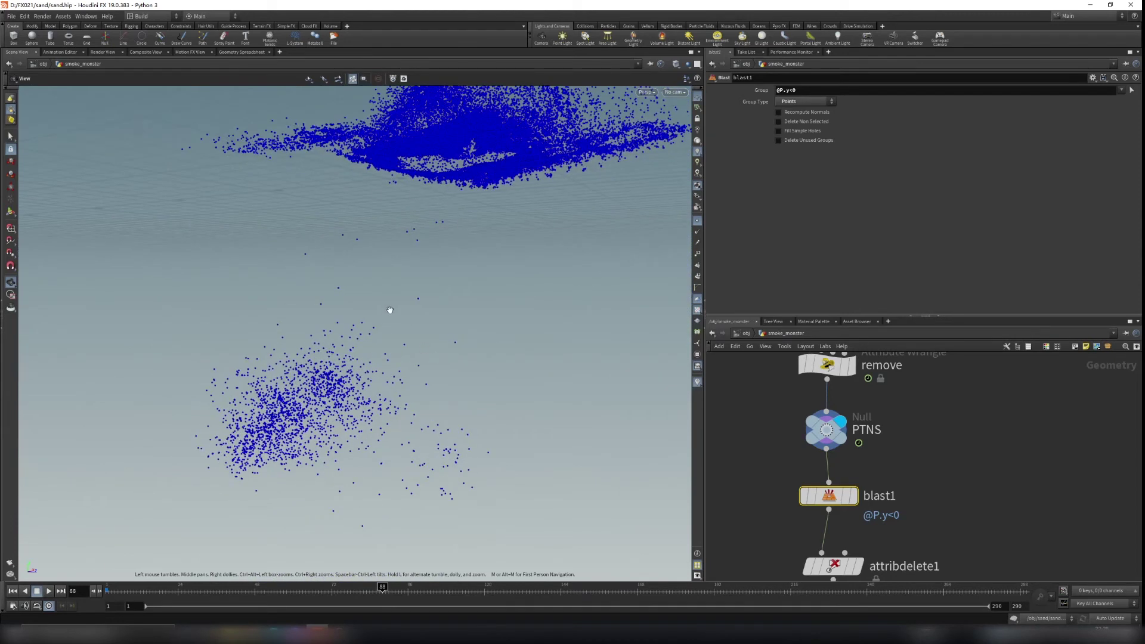
Examine at frame 127 how the PTNS points are distributed above and below the ground plane.
left_click_drag(390, 435, 514, 316)
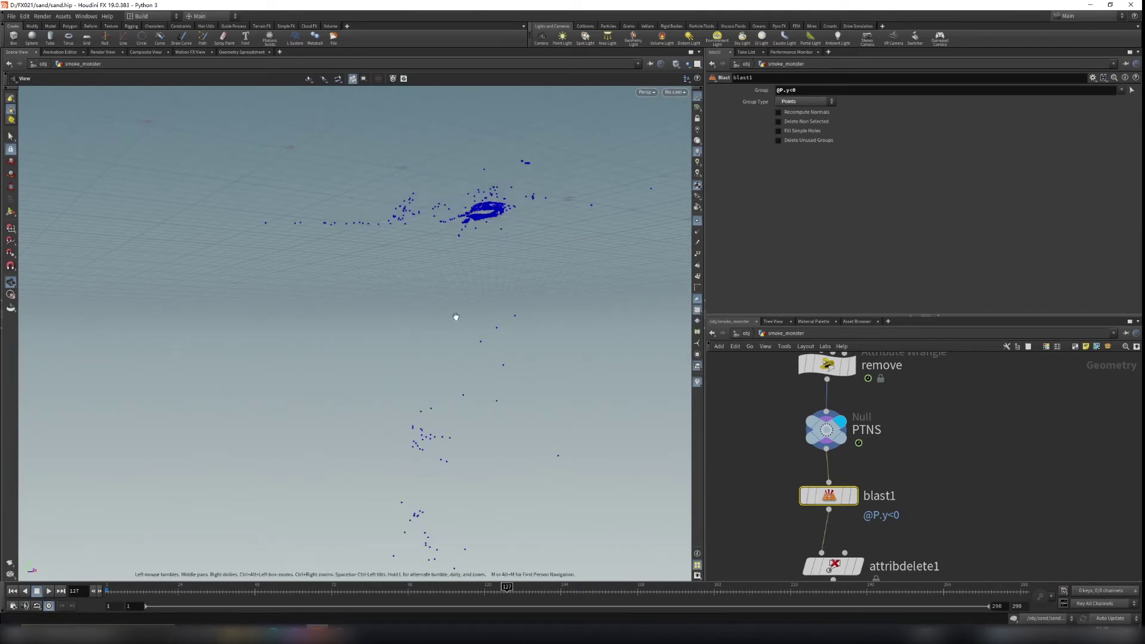
left_click_drag(455, 317, 342, 392)
left_click_drag(515, 327, 510, 335)
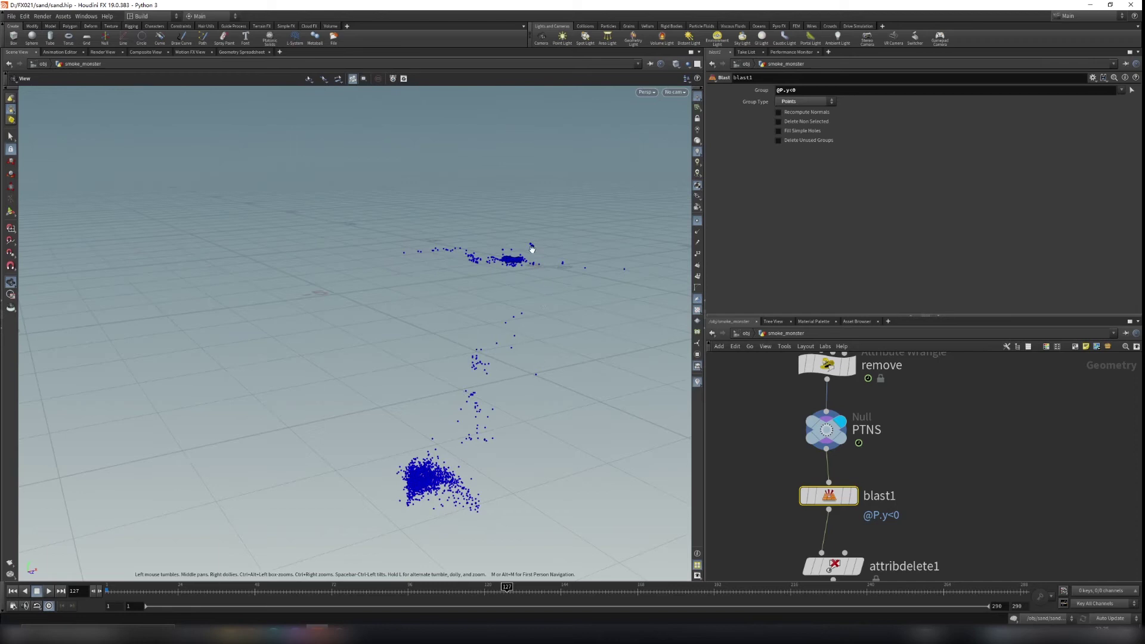
left_click_drag(455, 361, 602, 238)
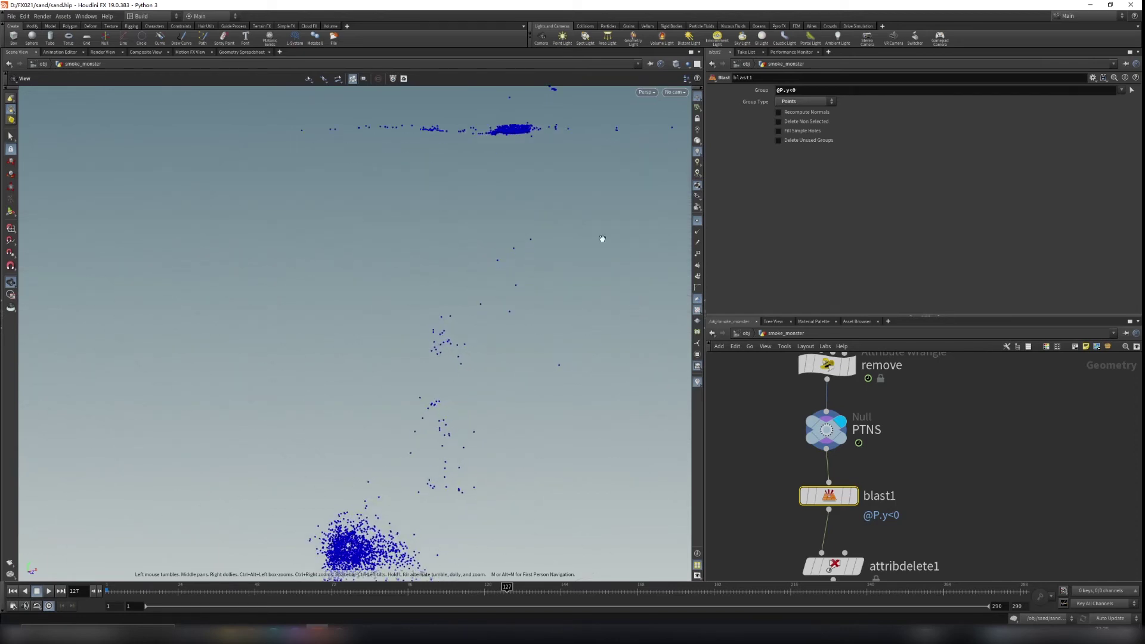
left_click_drag(449, 502, 501, 215)
left_click_drag(448, 372, 239, 413)
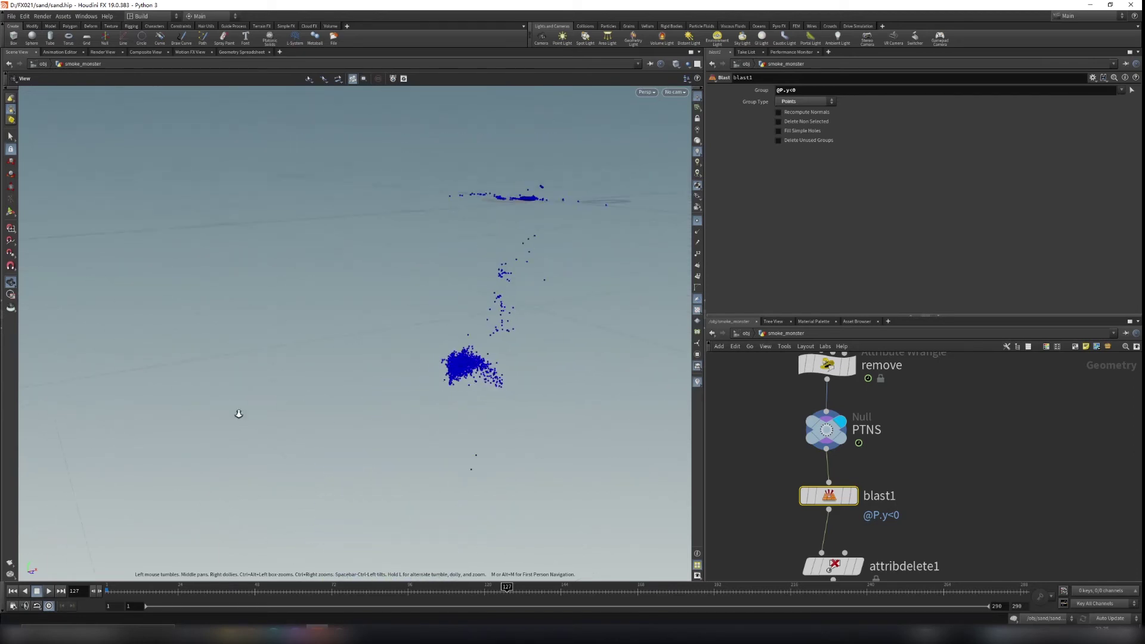
left_click_drag(542, 209, 461, 243)
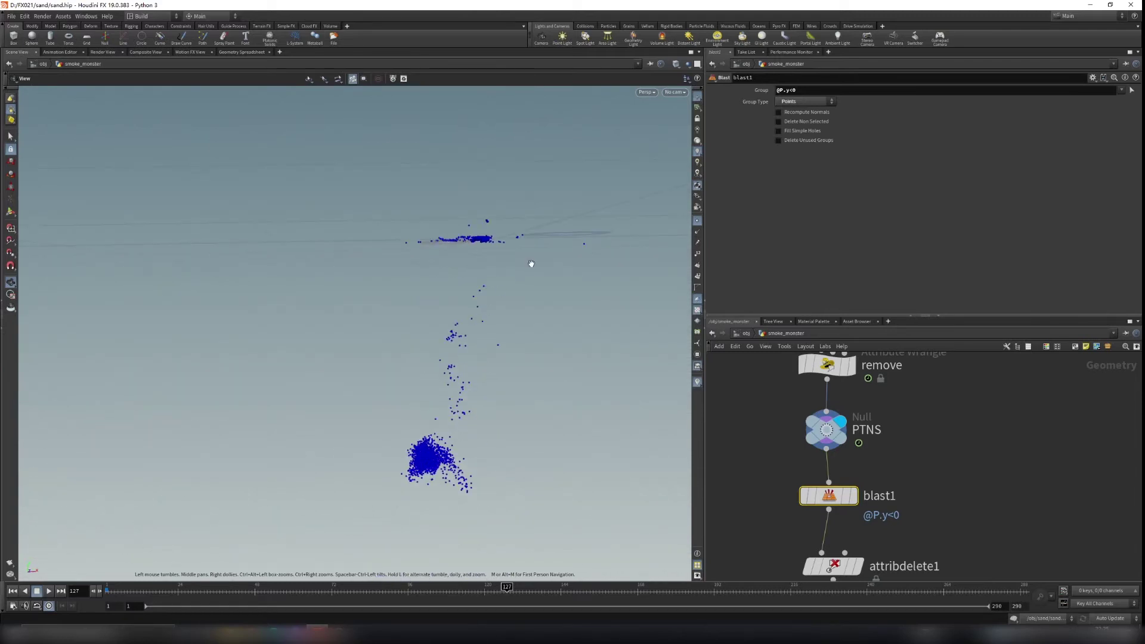
left_click_drag(515, 275, 457, 334)
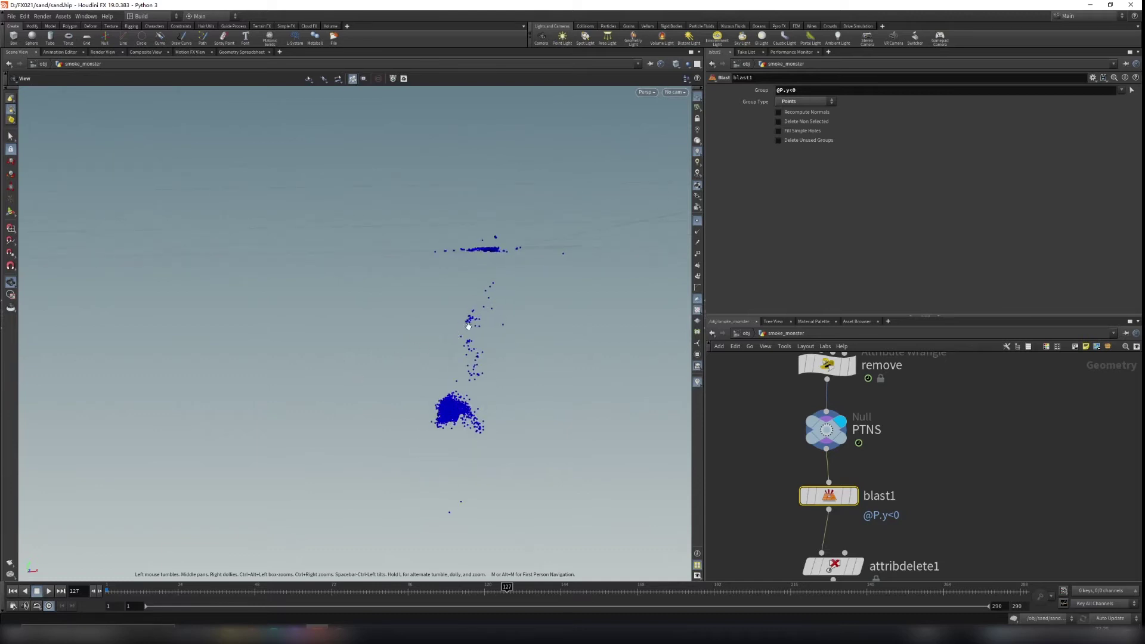
Display the blast1 node's output and highlight its @P.y<0 group expression for review.
scroll(896, 467, "up", 3)
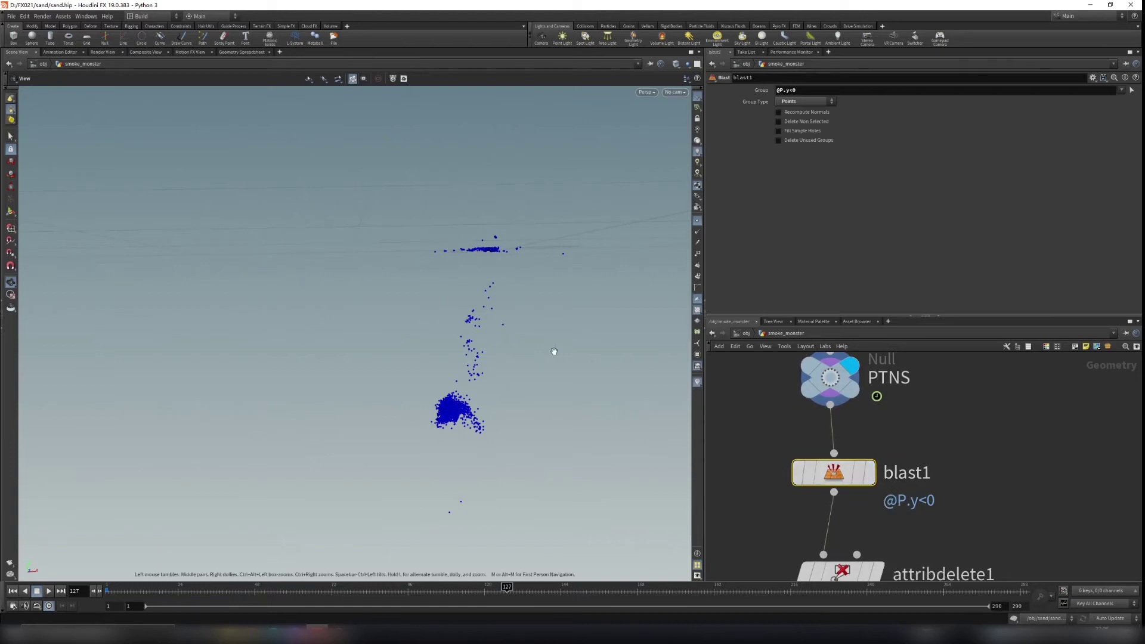
left_click(868, 473)
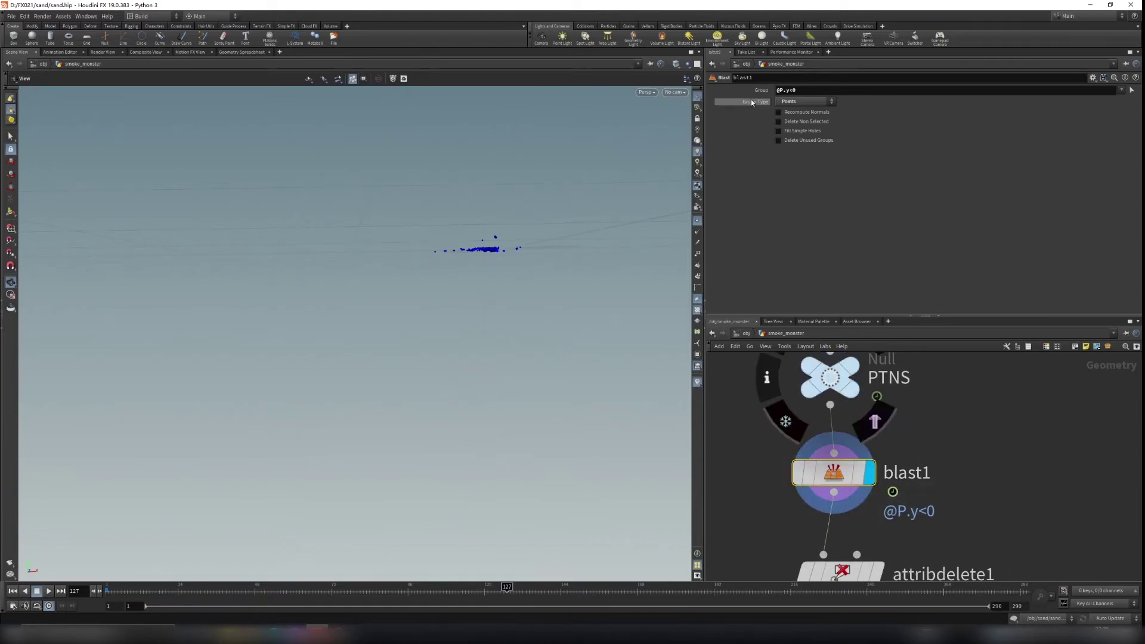
left_click_drag(799, 91, 778, 87)
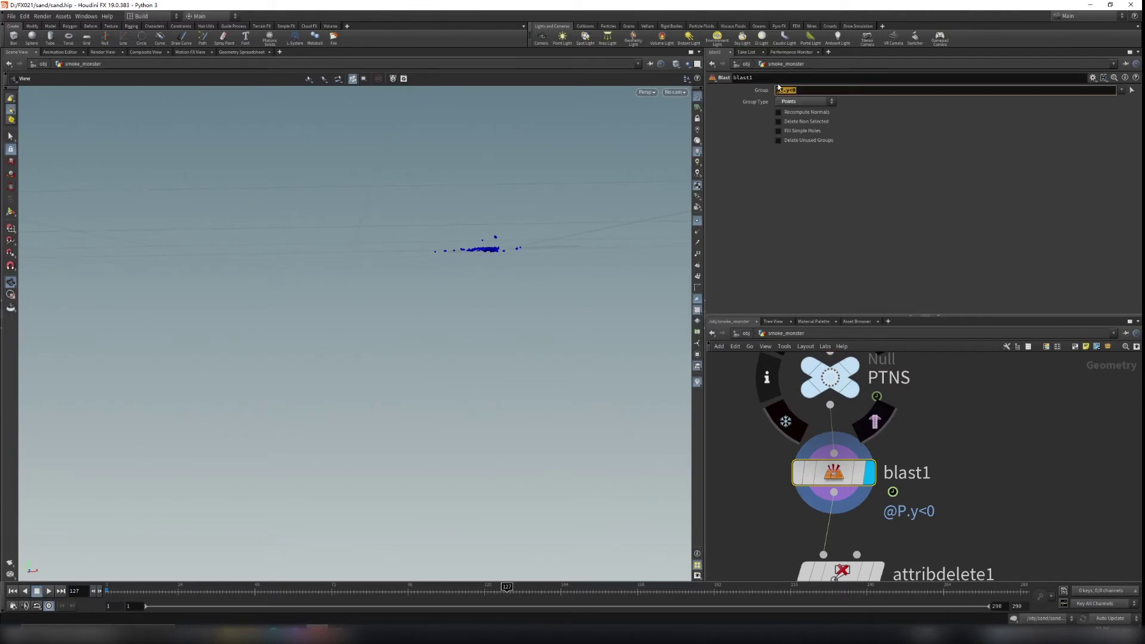
Compare the PTNS output with the blast1 output at frame 127, leaving blast1 displayed.
left_click_drag(396, 217, 465, 462)
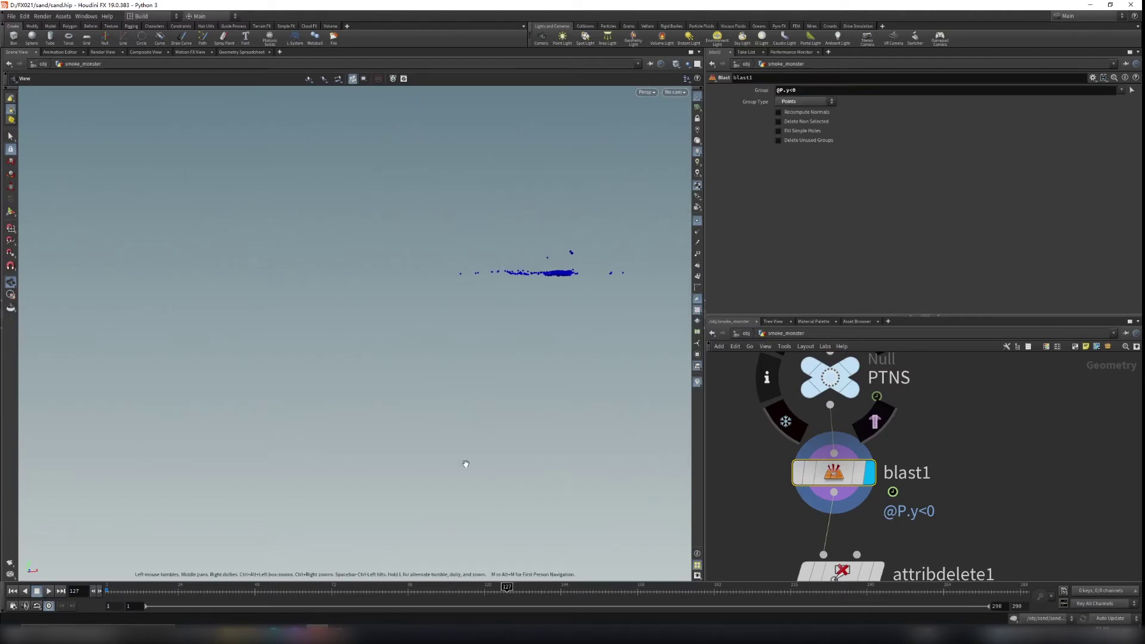
left_click(857, 371)
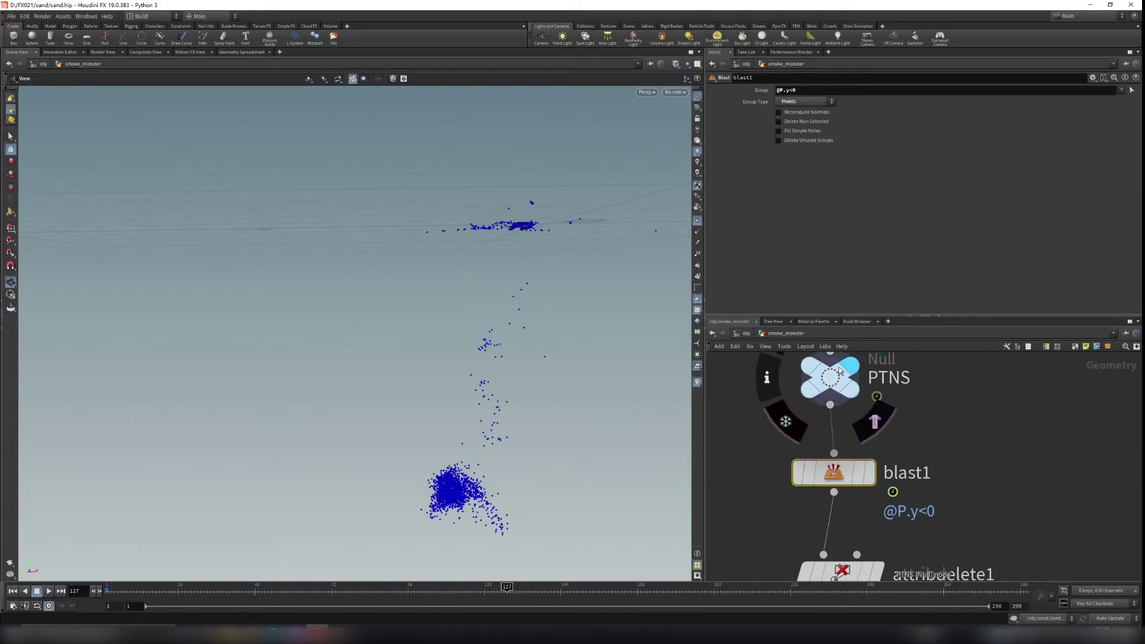
left_click(873, 475)
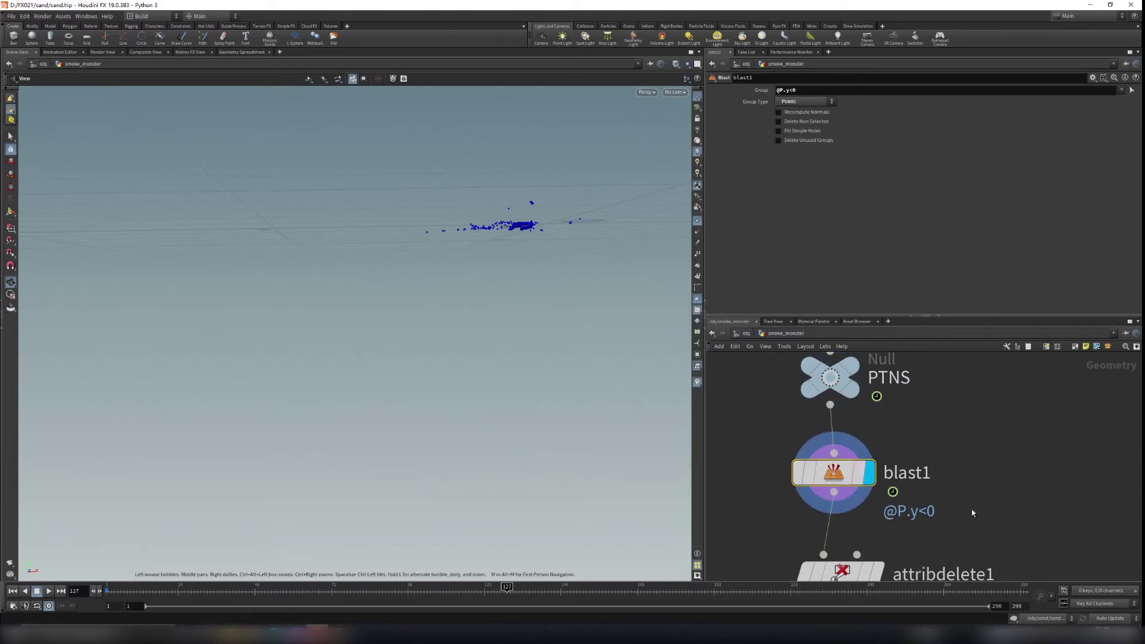
Turn off point display in the viewport and inspect the blast1 points above the ground from several angles.
middle_click_drag(972, 513, 941, 407)
right_click_drag(569, 201, 874, 145)
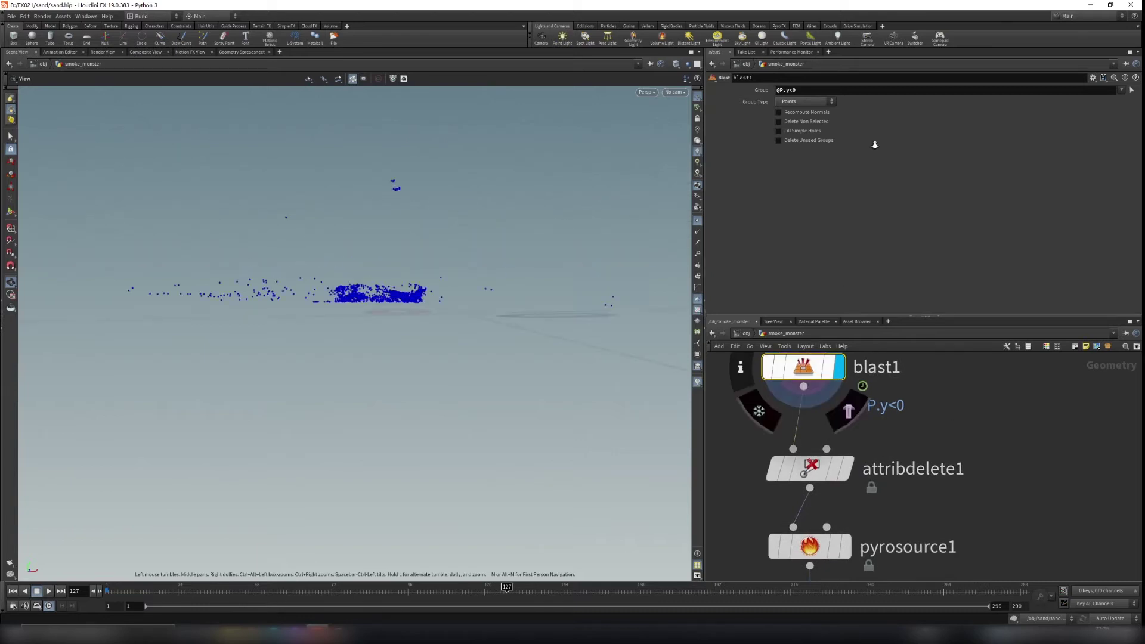
left_click_drag(566, 256, 516, 342)
left_click(697, 222)
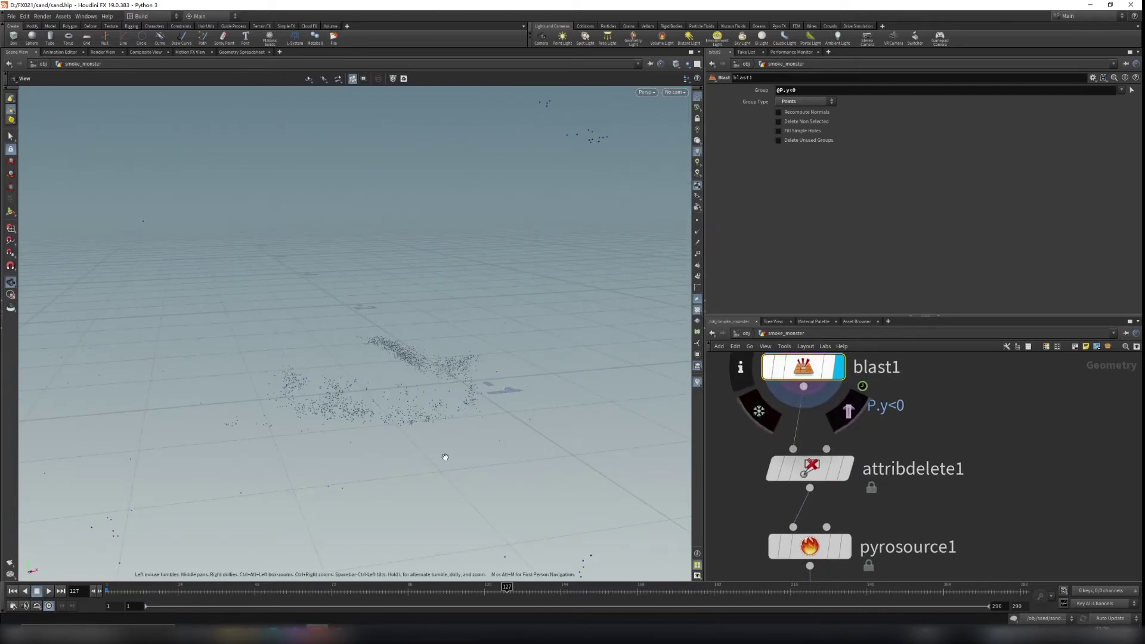
middle_click_drag(443, 454, 652, 234)
Display the attribdelete1 node's output and review the attribute patterns it deletes.
scroll(859, 504, "down", 2)
left_click(818, 474)
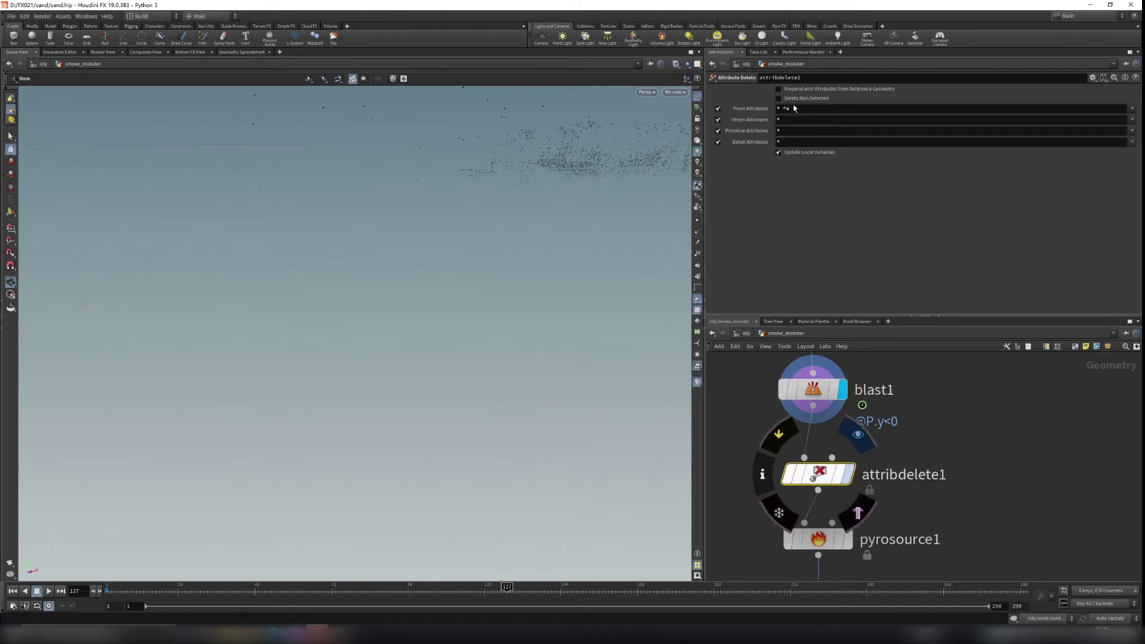
middle_click_drag(524, 266, 513, 291)
right_click_drag(530, 352, 357, 417)
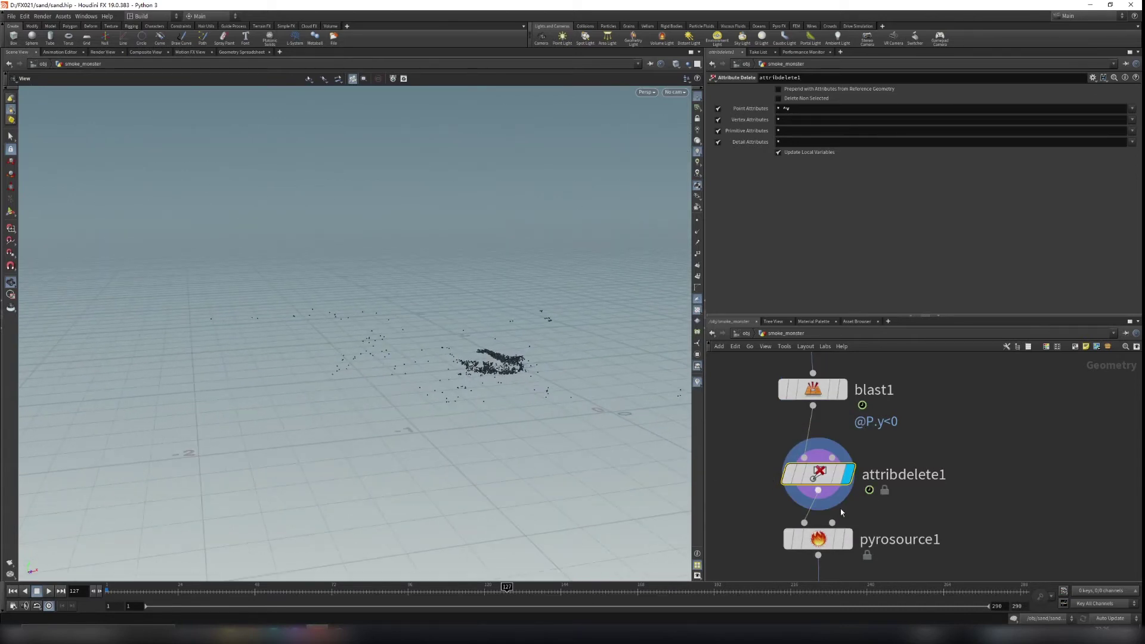
Select pyrosource1 and review its particle settings and Initialize presets, keeping the existing setup.
middle_click_drag(923, 539, 922, 457)
left_click(817, 456)
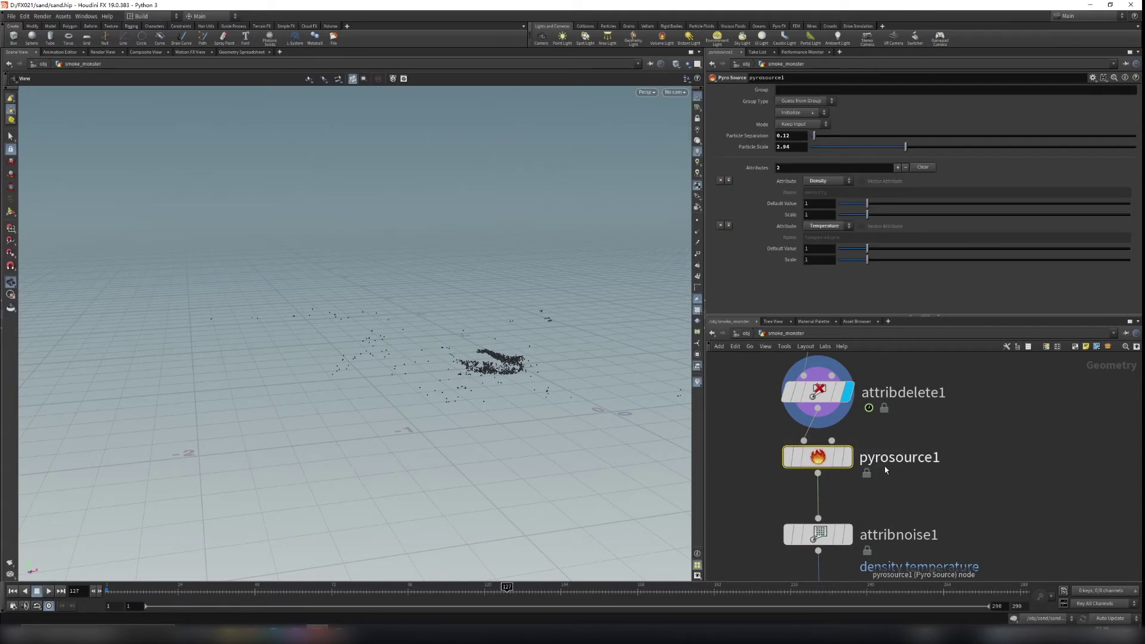
left_click_drag(818, 457, 820, 471)
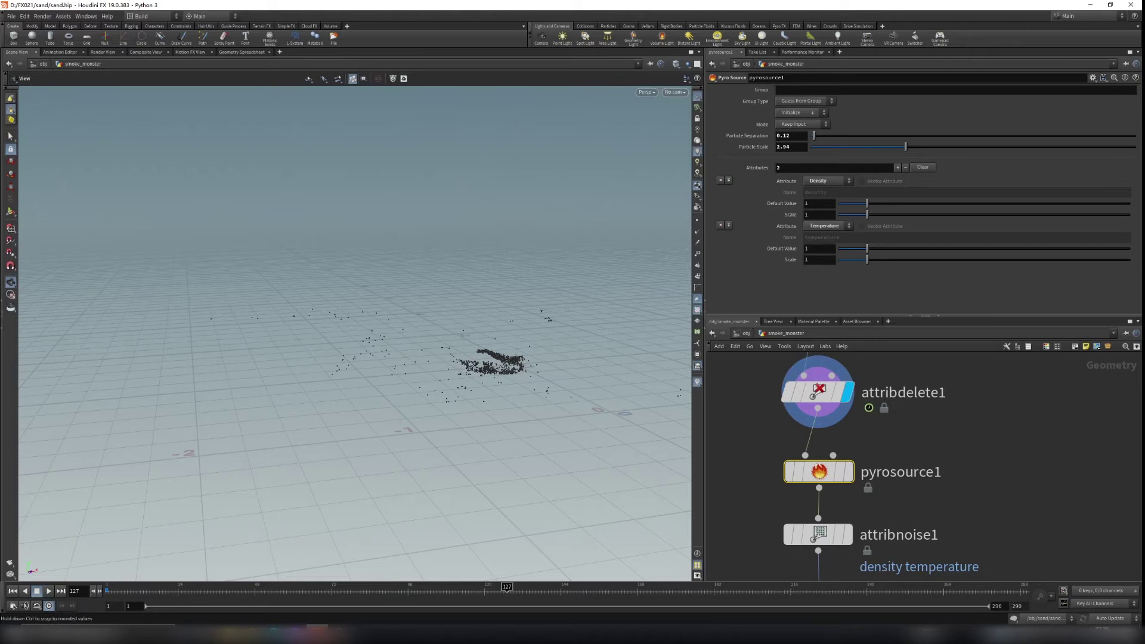
key("alt+Tab")
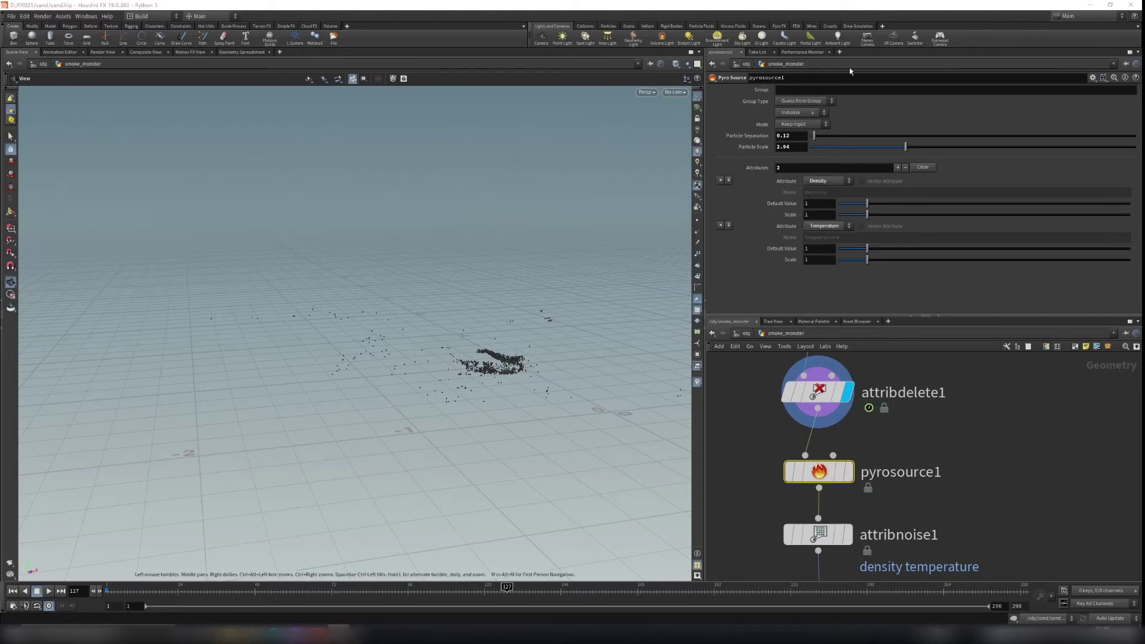
left_click(803, 113)
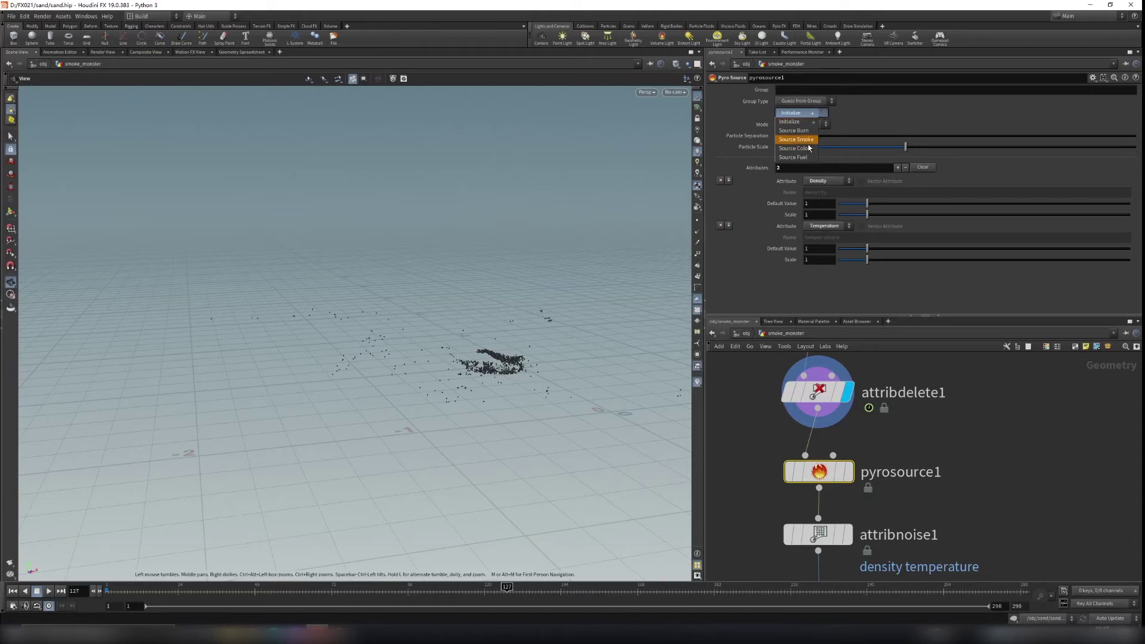
left_click(793, 122)
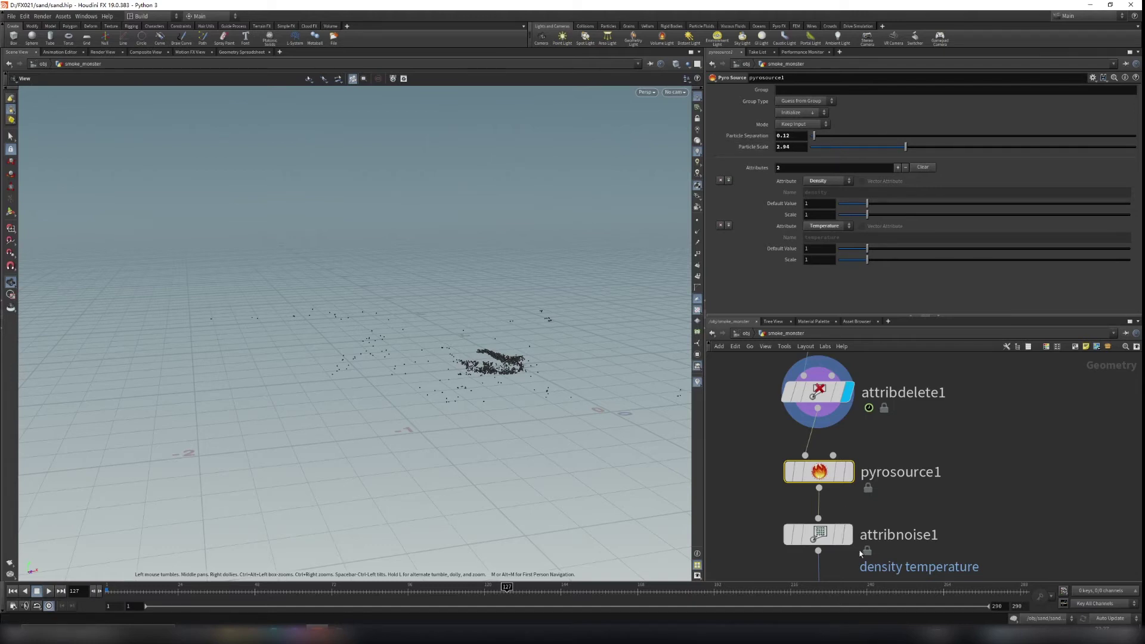
Display the pyrosource1 node's output in the viewport.
middle_click_drag(990, 517, 994, 432)
middle_click_drag(899, 406, 904, 448)
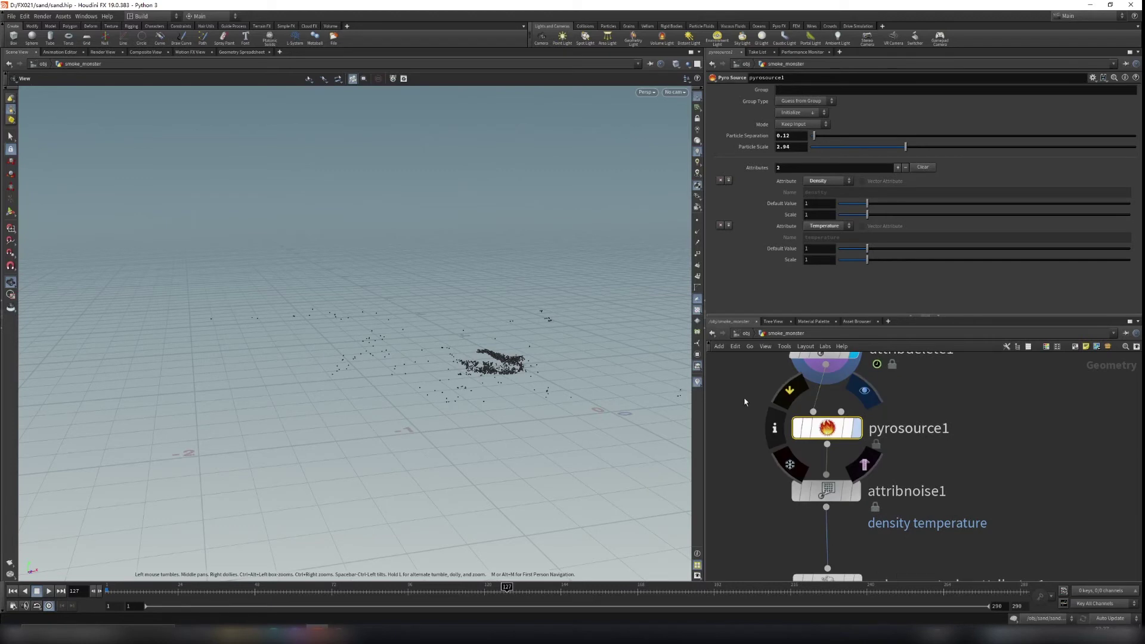
left_click(856, 428)
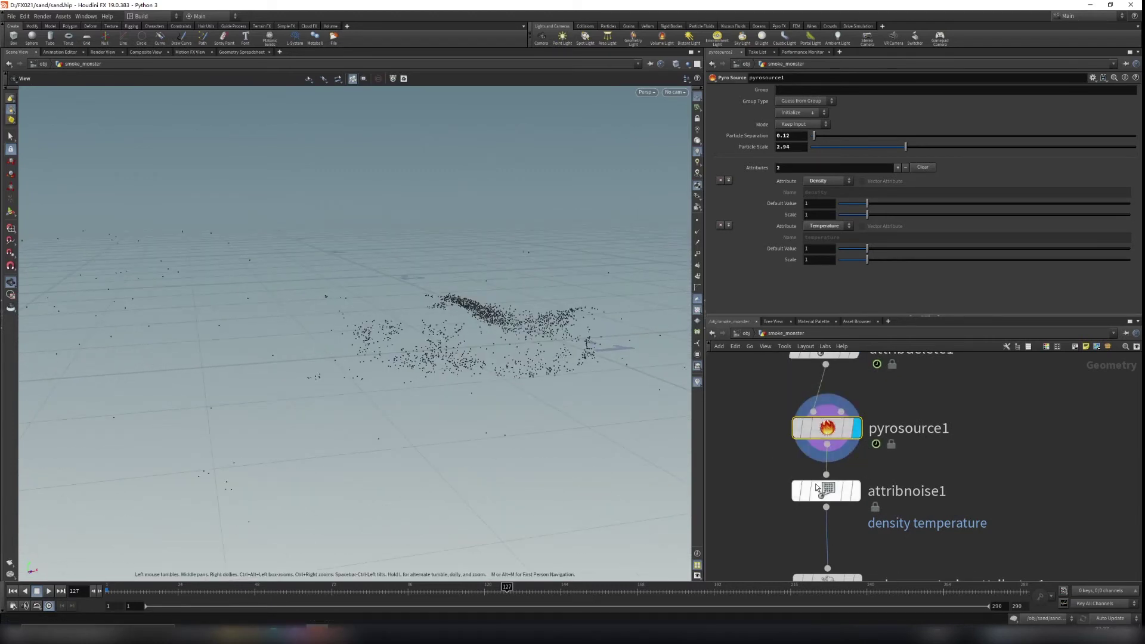
scroll(817, 487, "down", 2)
middle_click_drag(737, 406, 743, 455)
left_click_drag(751, 409, 900, 442)
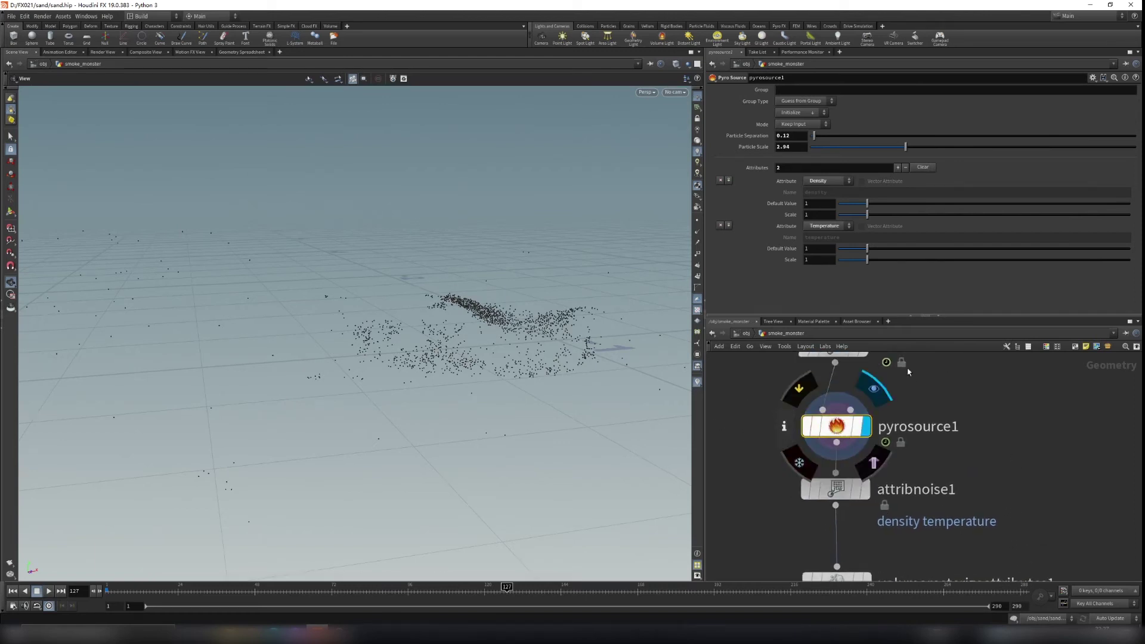
Turn on the temperature attribute visualizer from pyrosource1's node info and close the info window.
left_click(783, 426)
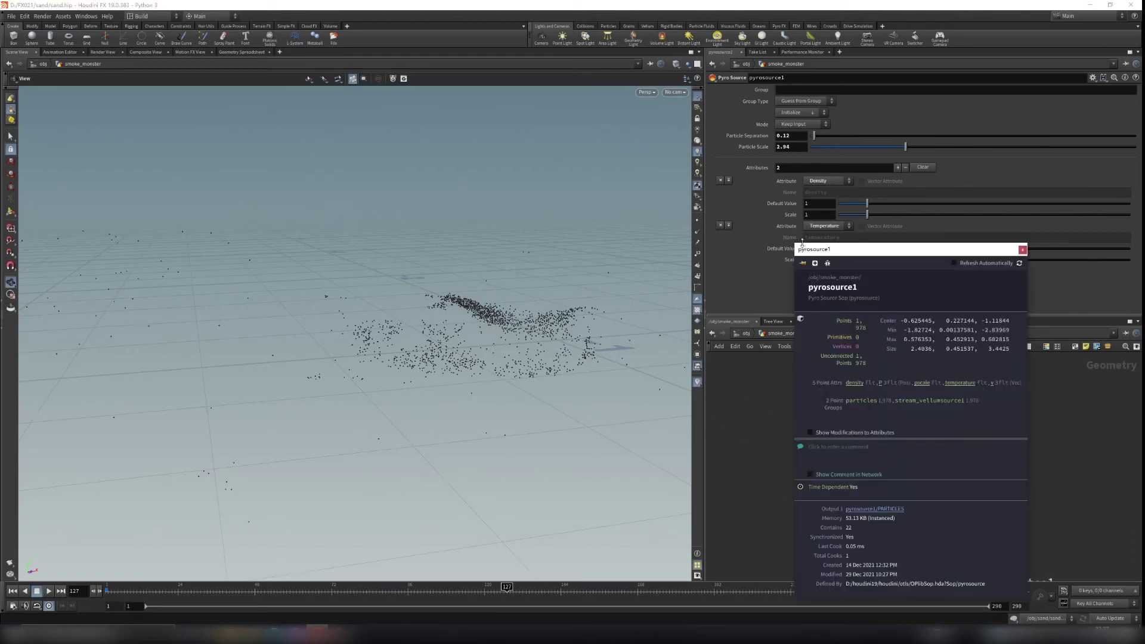
left_click(960, 382)
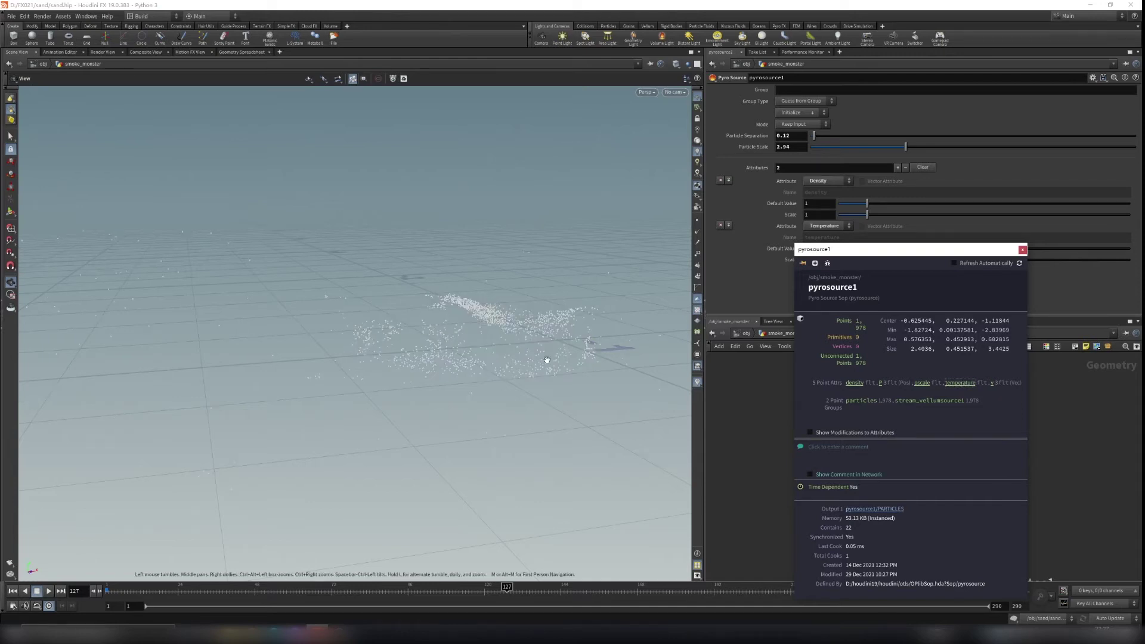
left_click(1022, 250)
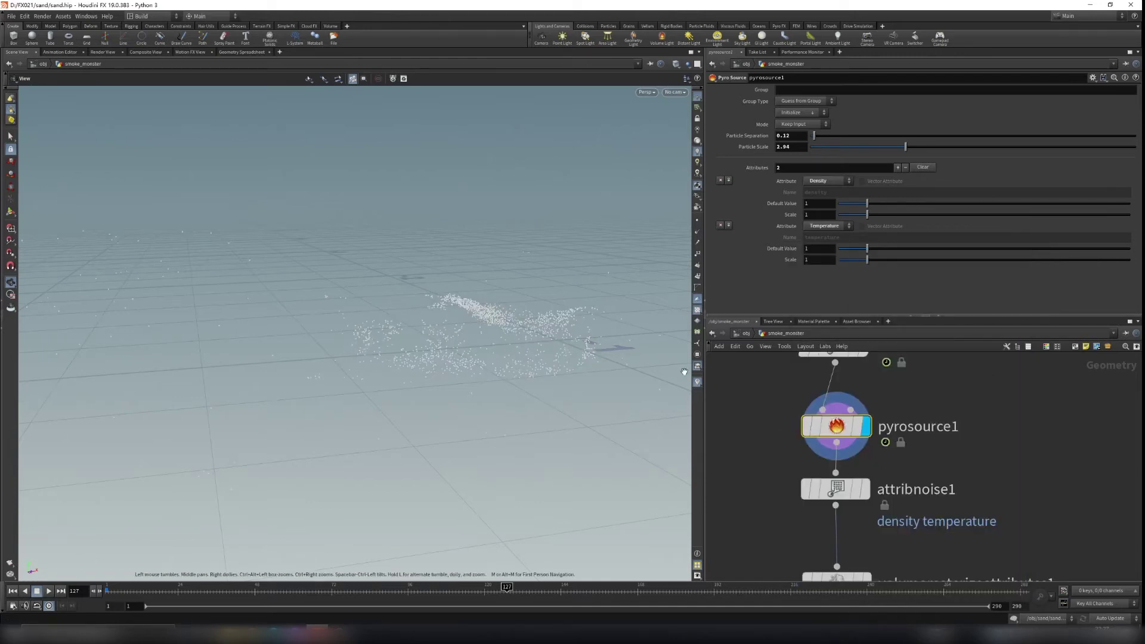
Display the attribnoise1 node's output and examine the temperature colour variation on the points from several angles.
middle_click_drag(1008, 535, 1007, 496)
left_click_drag(713, 426, 977, 493)
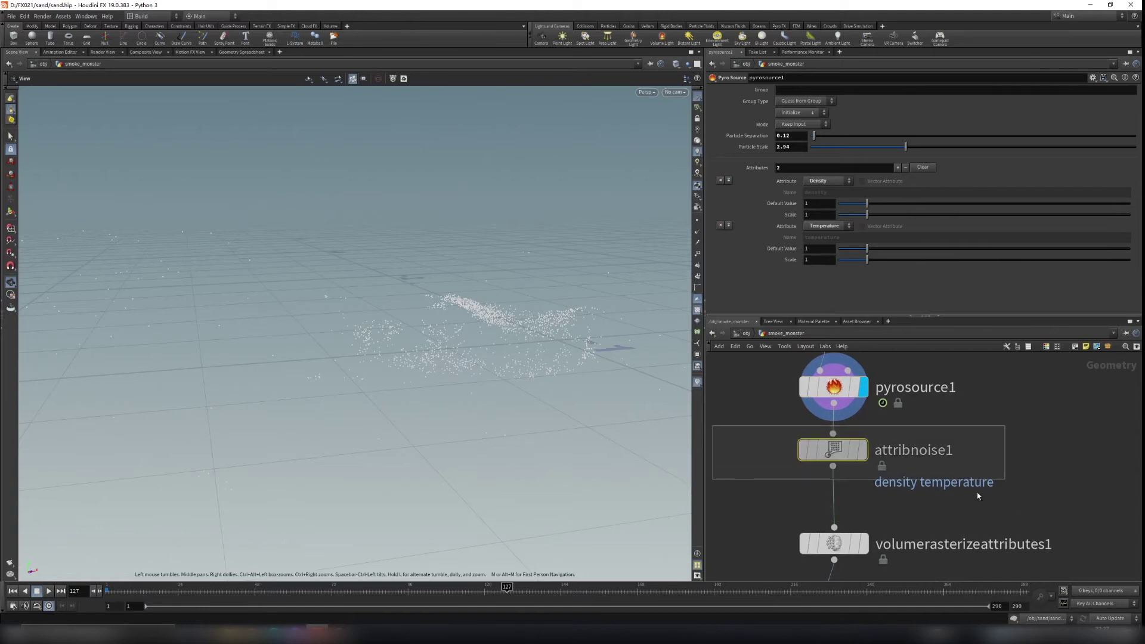
left_click(862, 458)
mouse_move(858, 452)
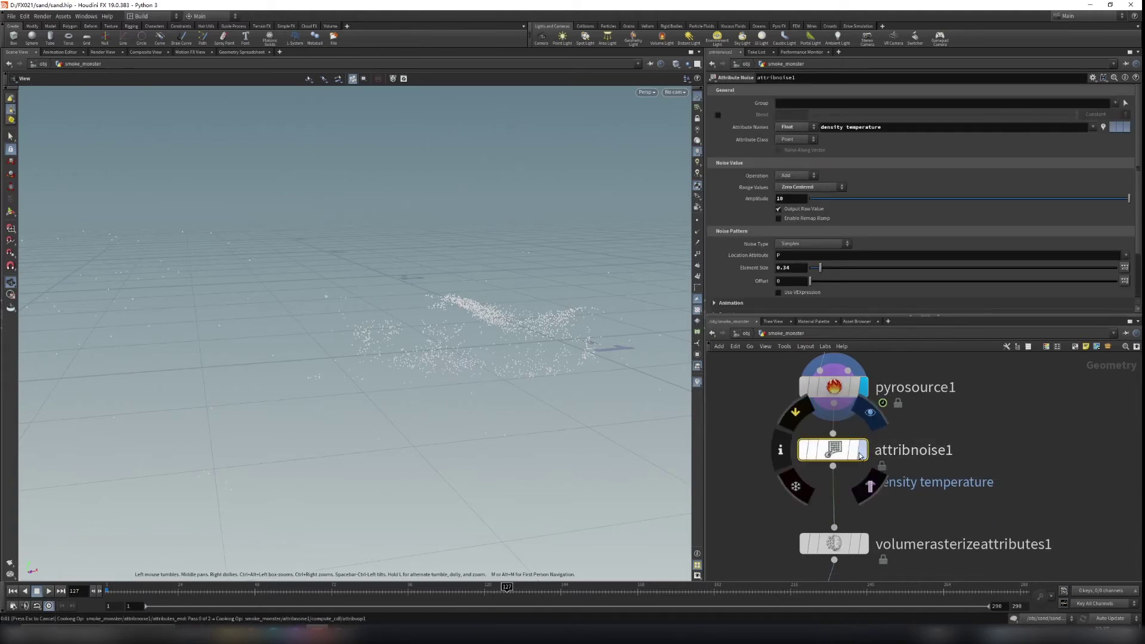
left_click(863, 450)
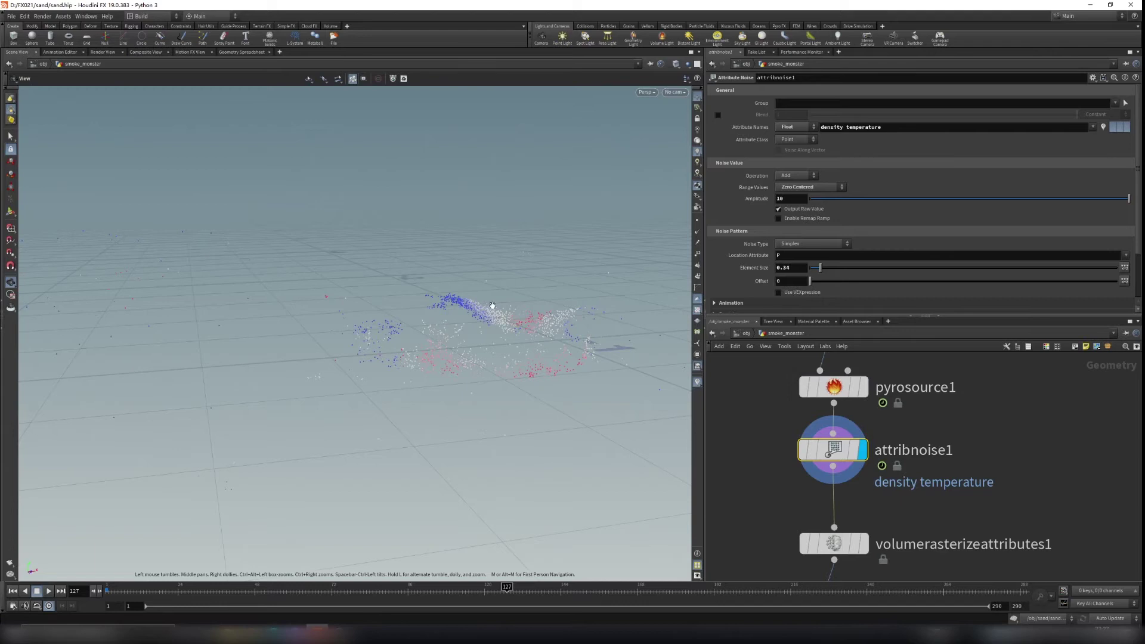
right_click_drag(584, 293, 535, 337)
middle_click_drag(567, 403, 532, 437)
left_click_drag(532, 438, 497, 379)
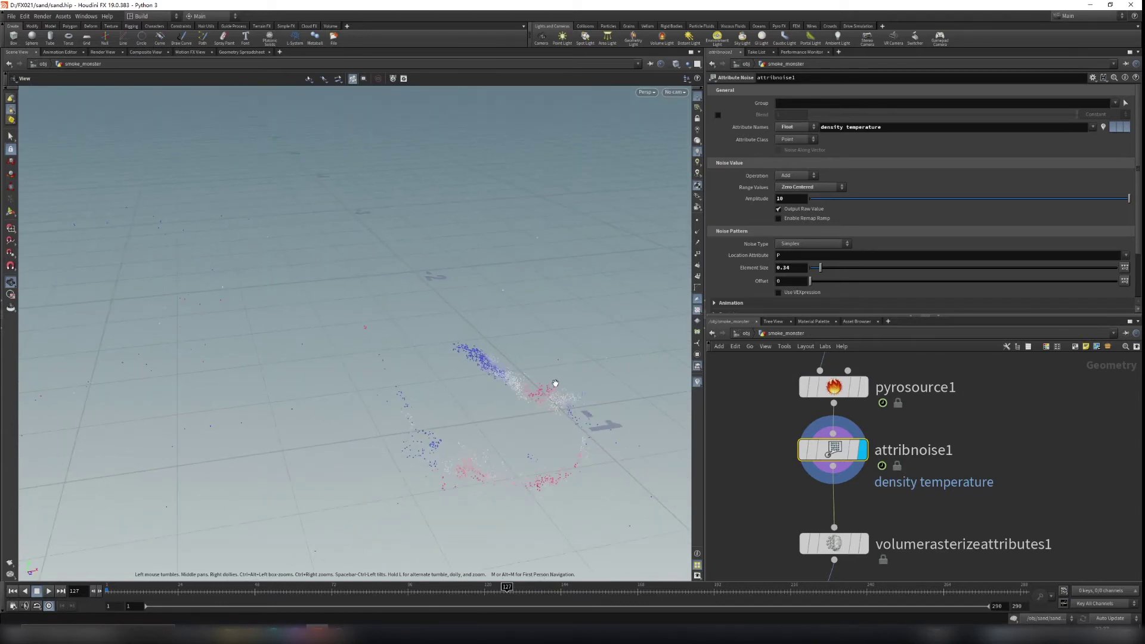
left_click_drag(592, 407, 574, 416)
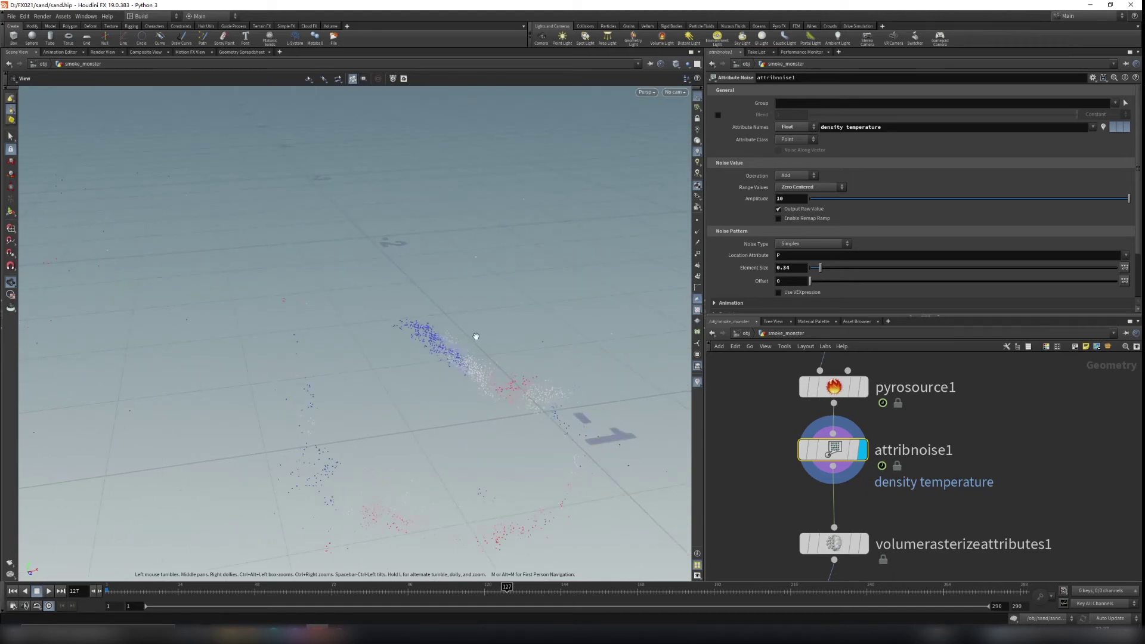
right_click_drag(557, 415, 529, 427)
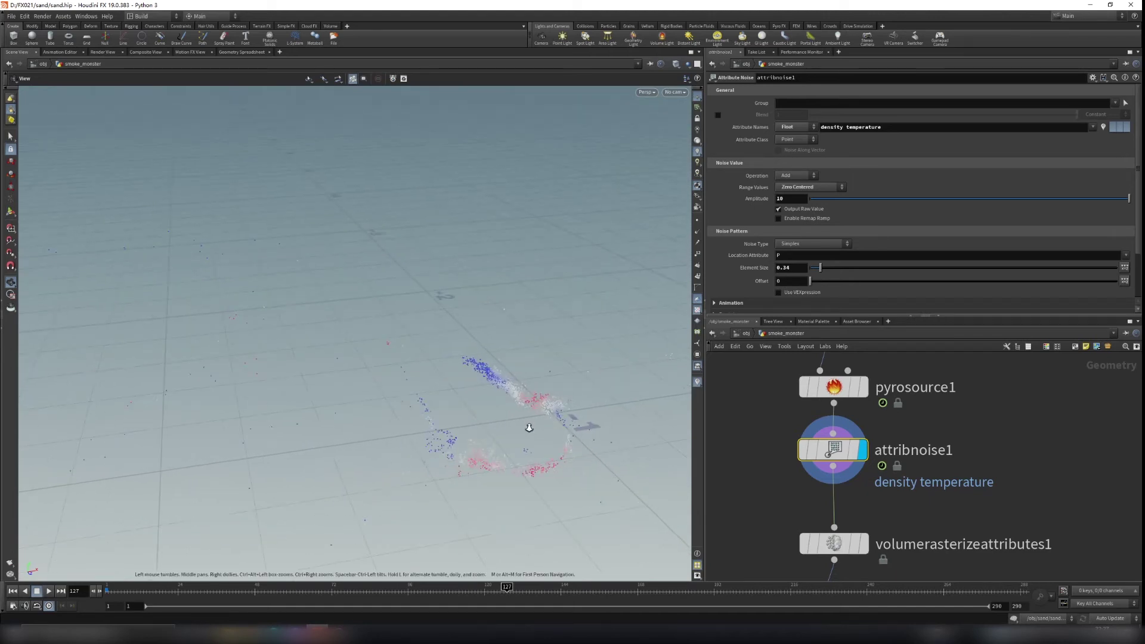
Open the temperature visualizer's settings, review its colour ramp and close them.
left_click(697, 381)
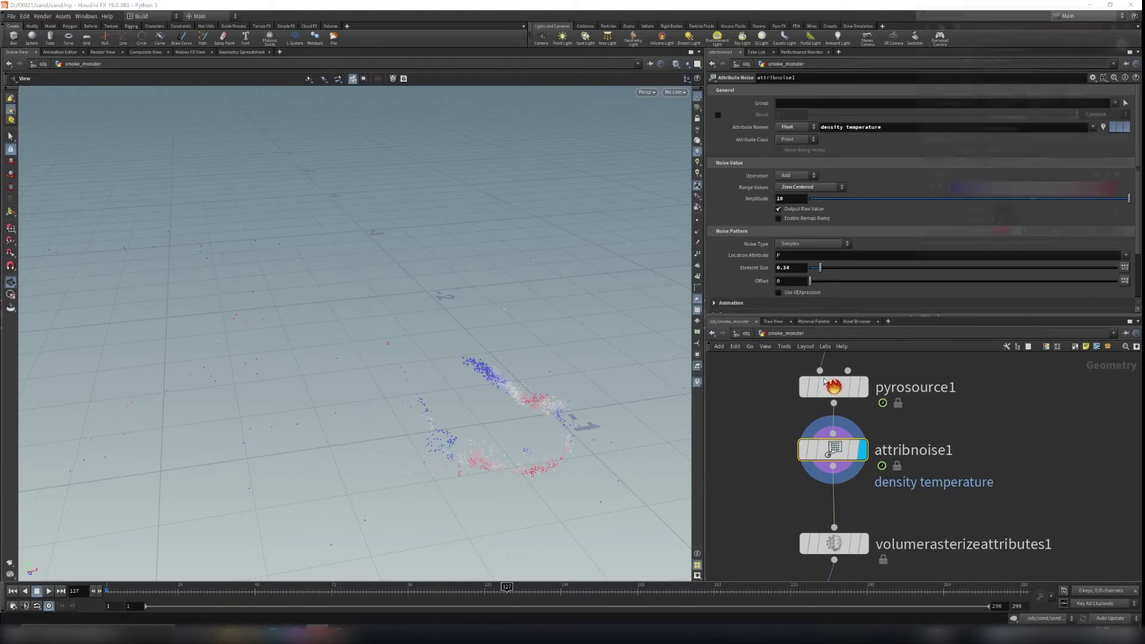
left_click_drag(976, 10, 746, 237)
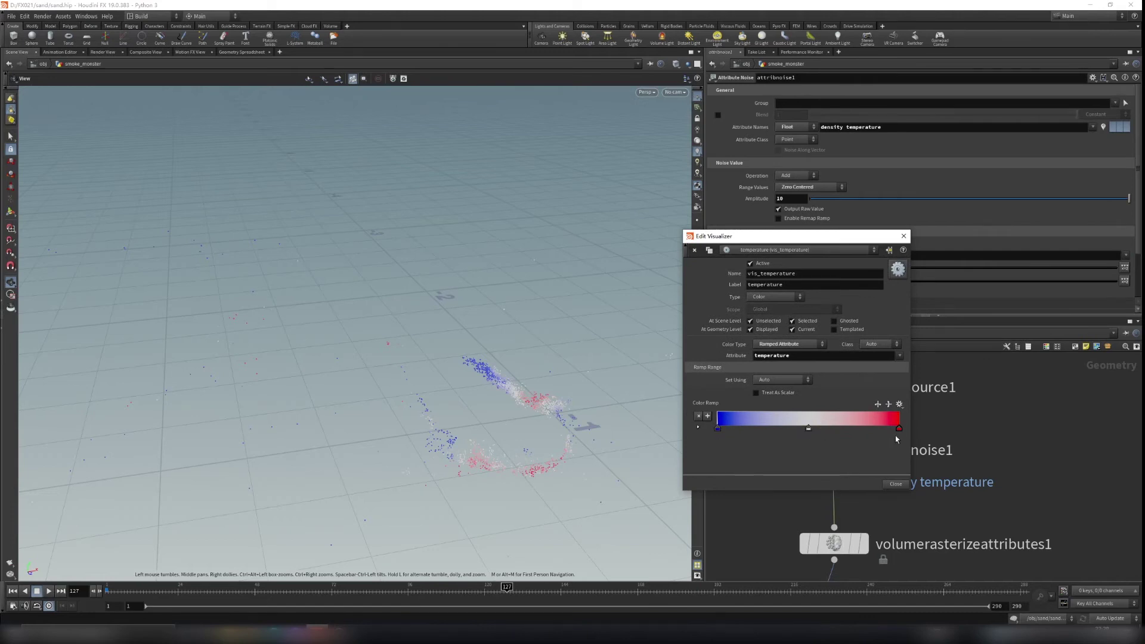
left_click(903, 235)
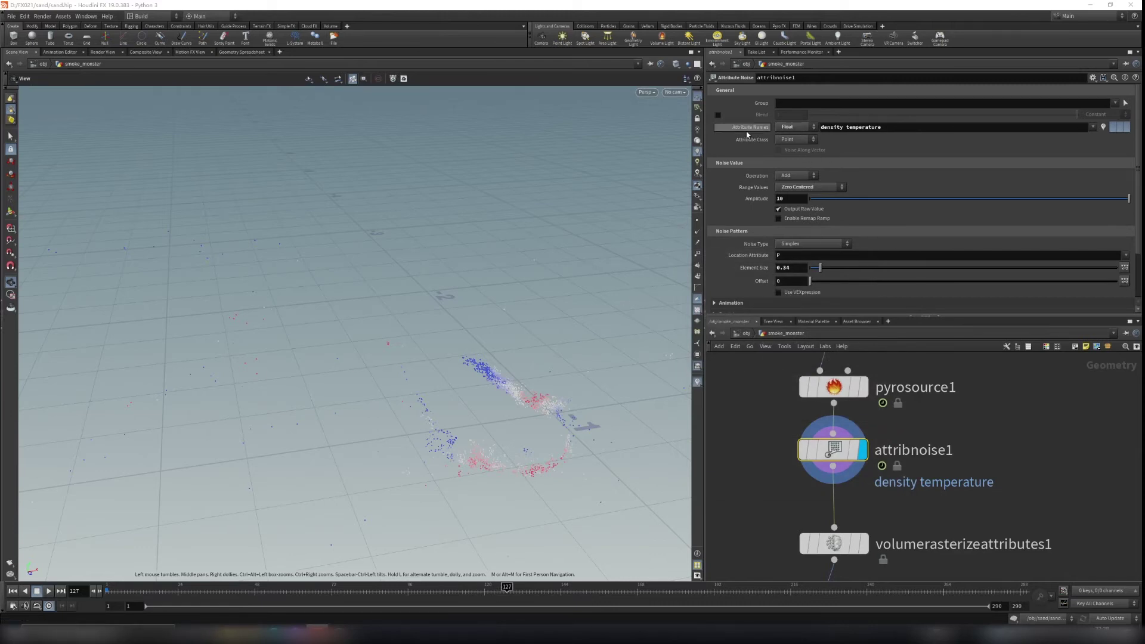
Review attribnoise1's attribute type, the density temperature attribute names and the Range Values options.
left_click(788, 127)
left_click(788, 136)
mouse_move(888, 127)
left_mouse_down()
mouse_move(815, 127)
mouse_move(899, 121)
left_mouse_up()
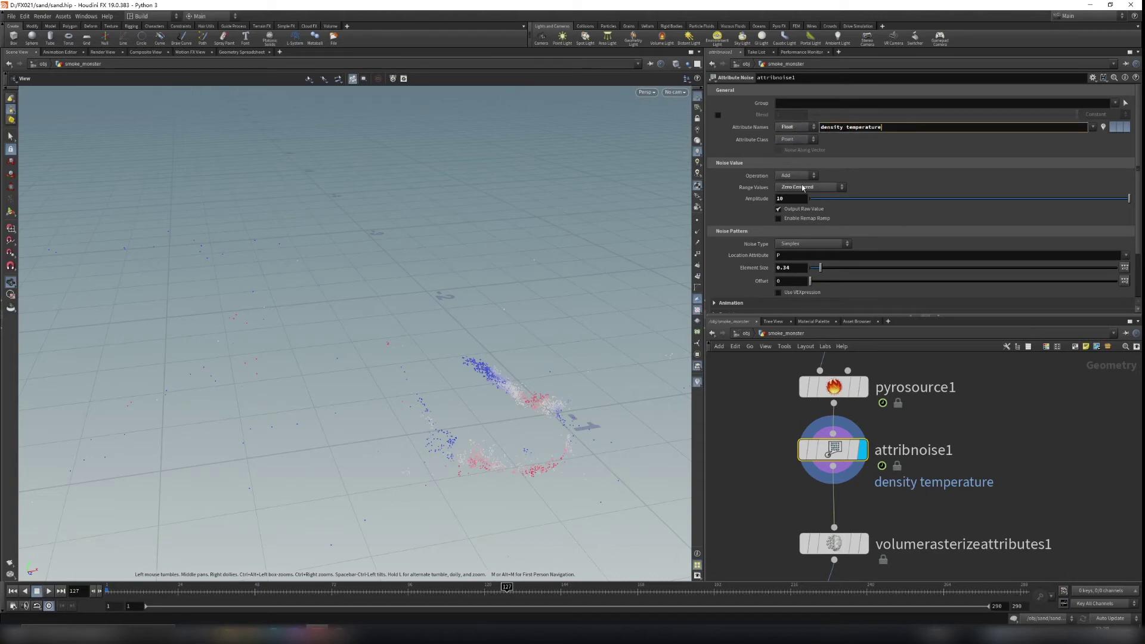
left_click(794, 188)
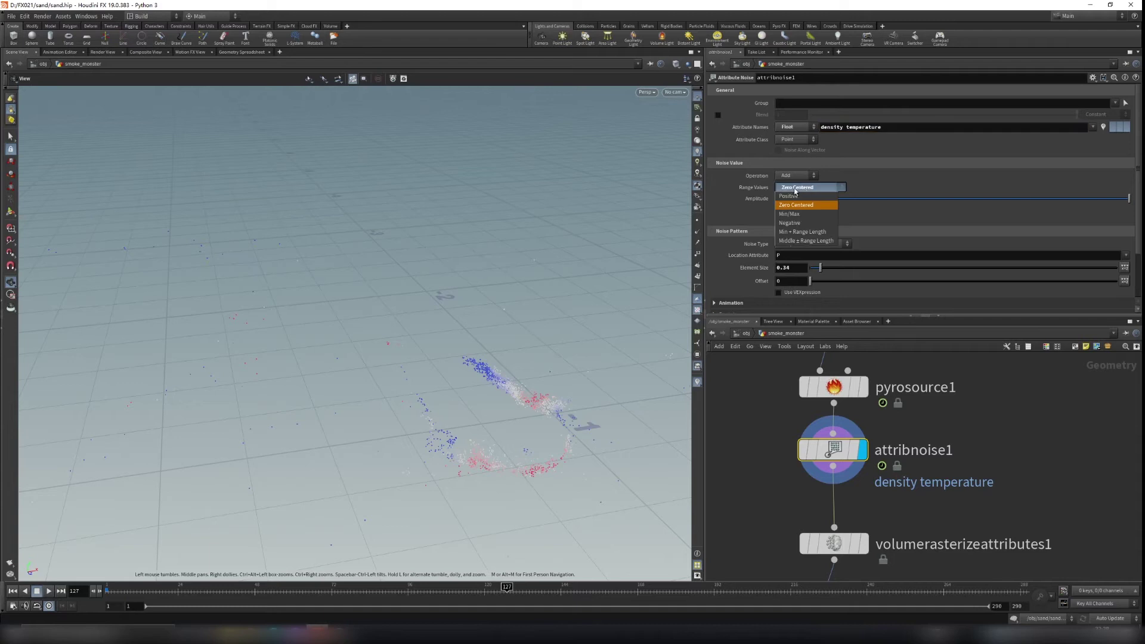
left_click(794, 188)
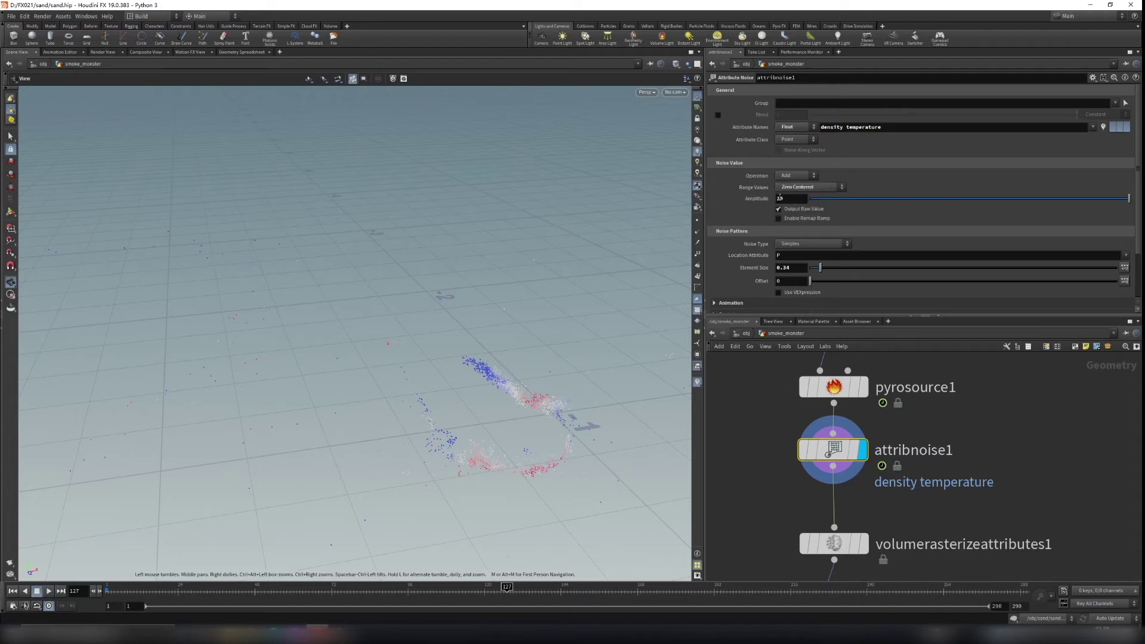
Expand attribnoise1's Animation settings and review Animate Noise, Pulse Duration and the post-process limits.
scroll(752, 245, "down", 4)
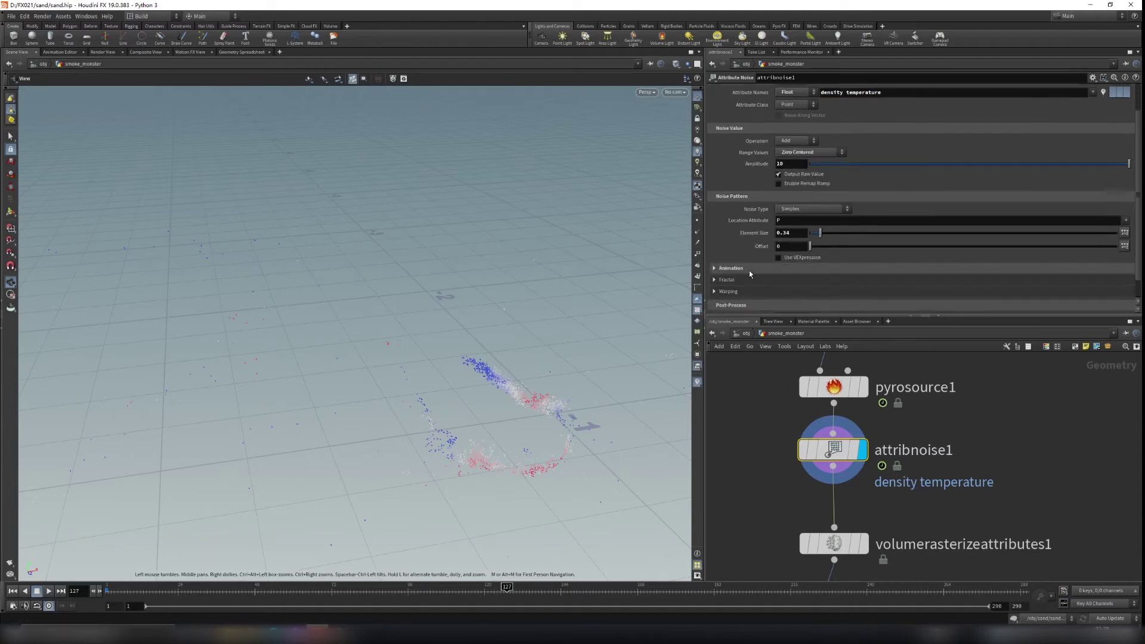
left_click(718, 257)
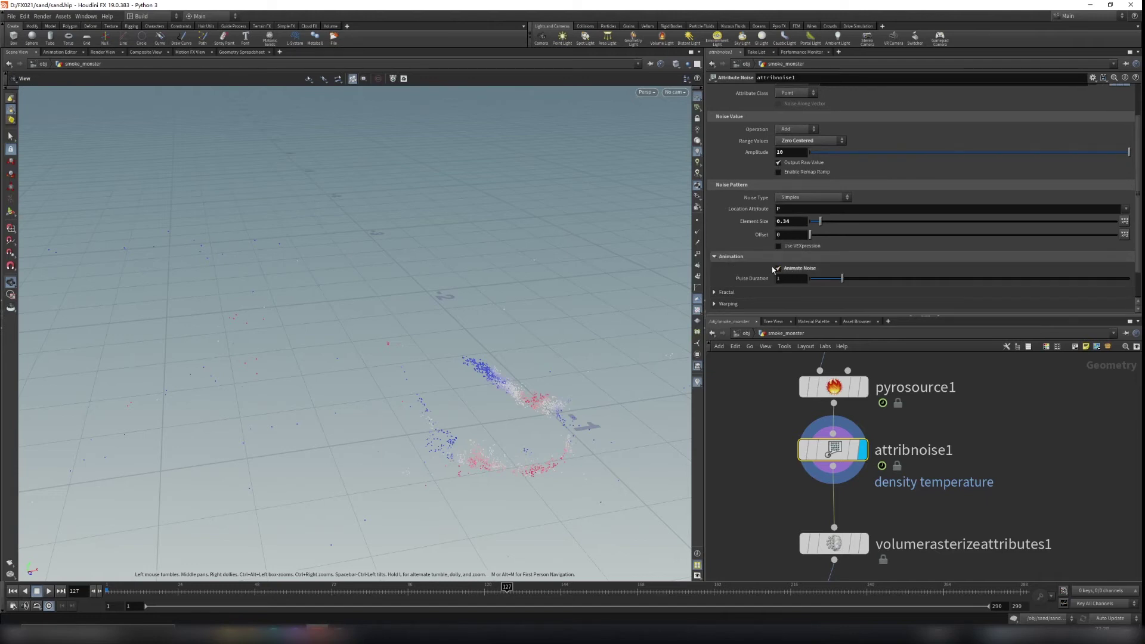
scroll(740, 264, "down", 3)
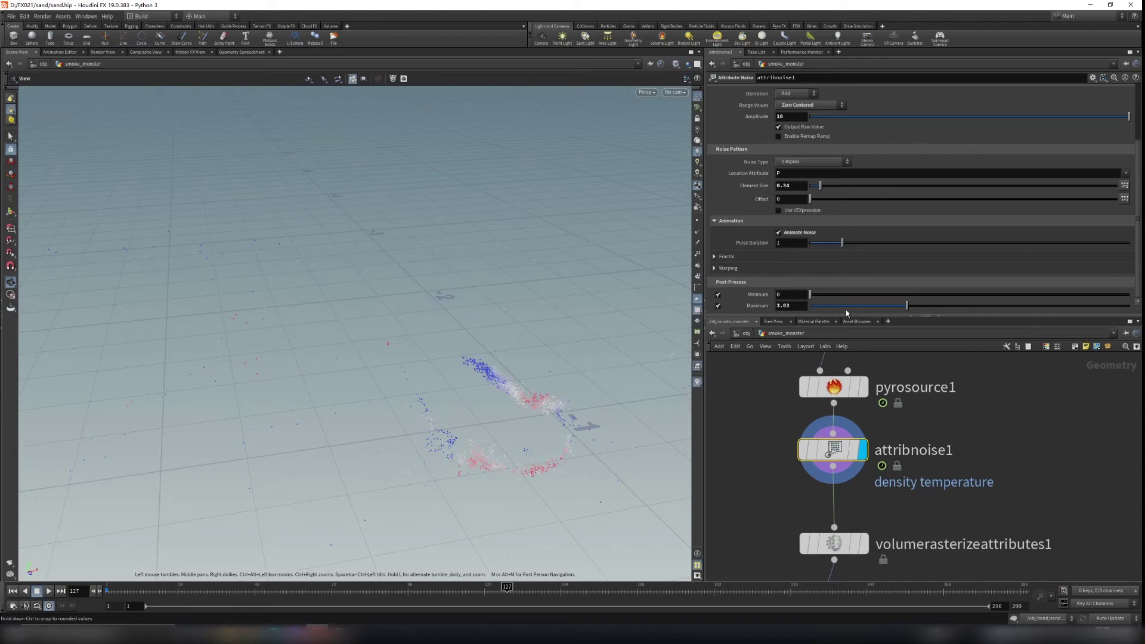
Check the density and temperature values of attribnoise1's points in the Geometry Spreadsheet and return to the 3D scene.
middle_click_drag(958, 523, 945, 462)
left_click_drag(524, 435, 539, 407)
right_click_drag(539, 407, 447, 268)
left_click_drag(447, 269, 485, 276)
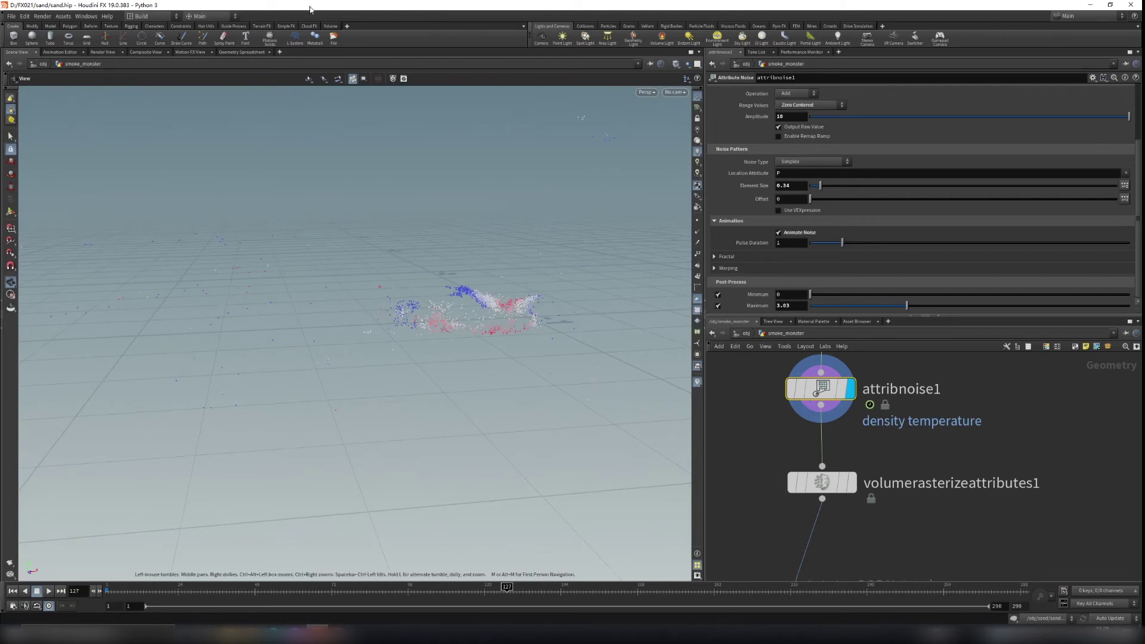
left_click(241, 53)
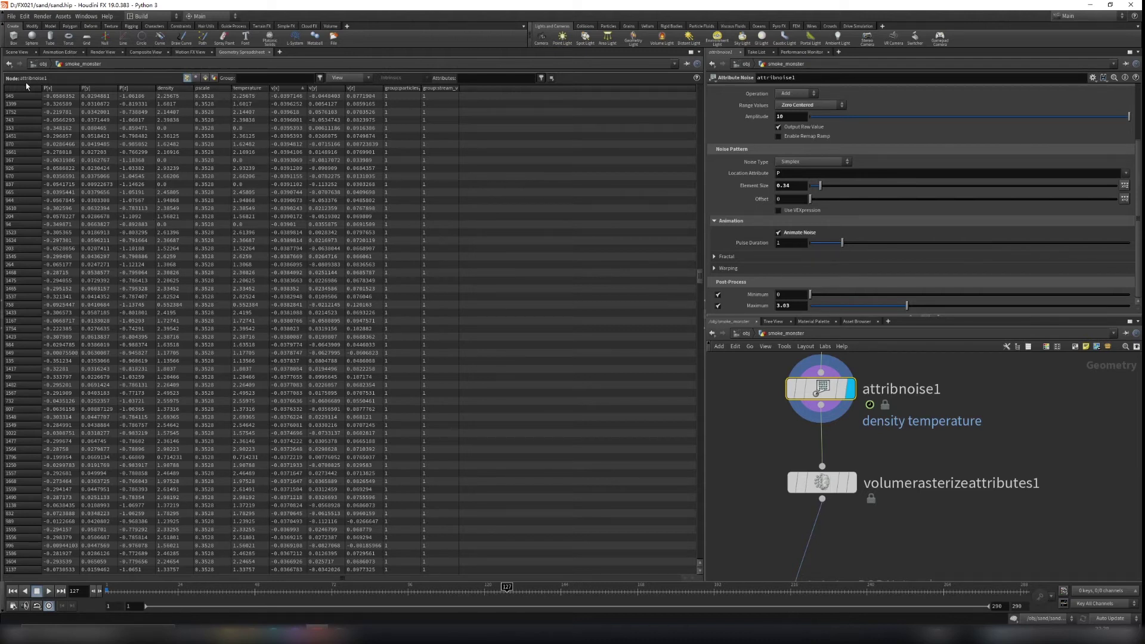
left_click(17, 52)
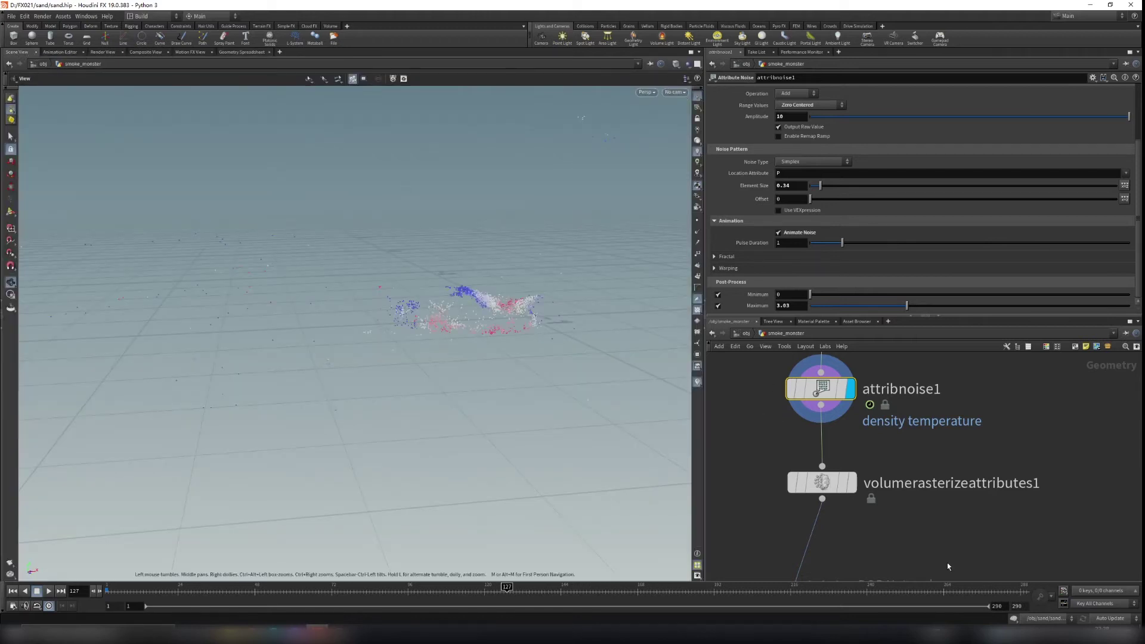
Turn off the temperature visualization in attribnoise1's node information and close the information window.
scroll(951, 459, "down", 2)
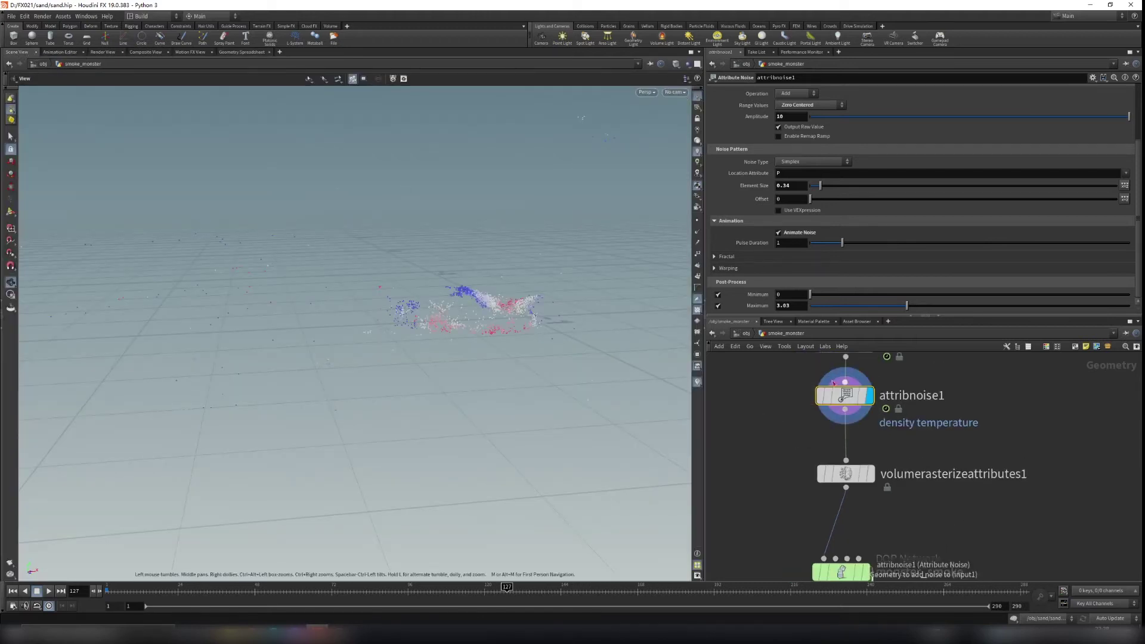
left_click(800, 395)
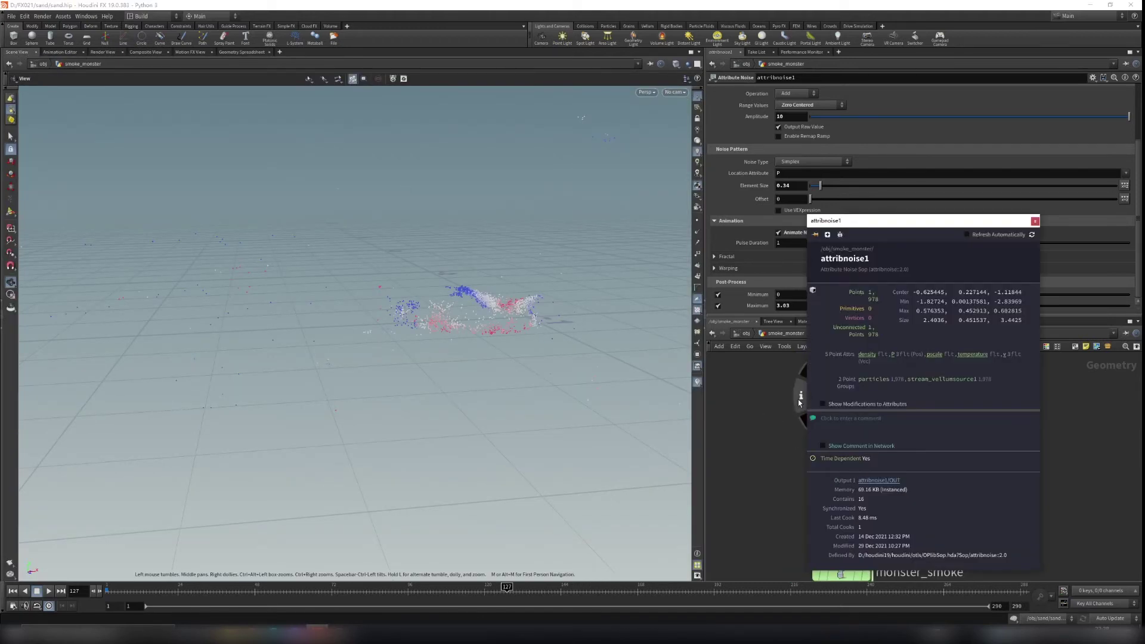
left_click(977, 356)
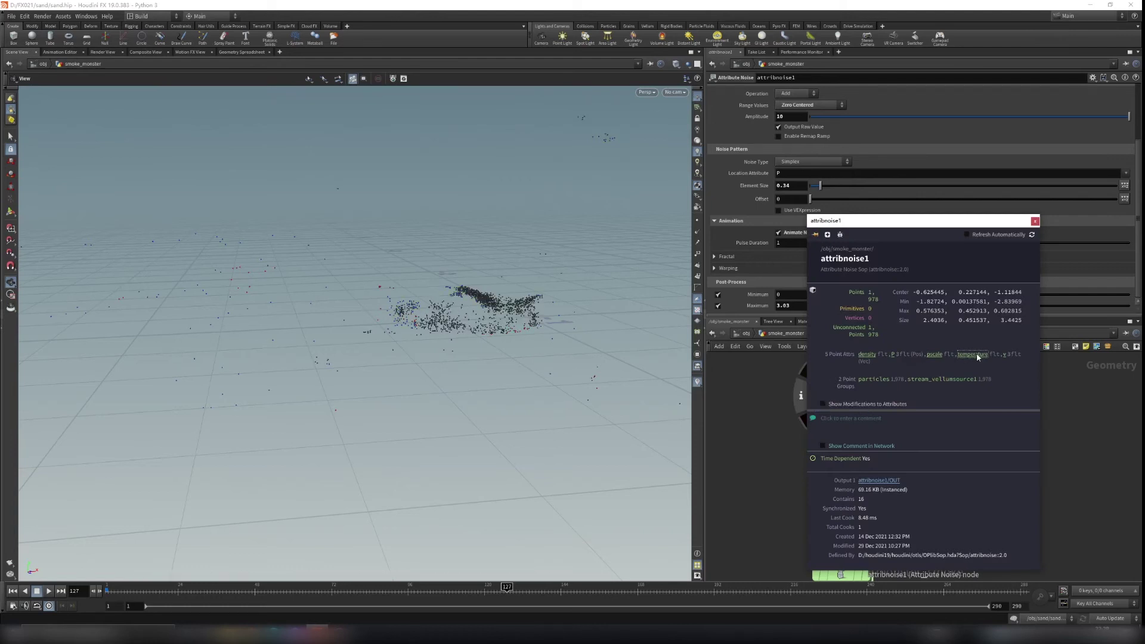
left_click(1034, 221)
Select volumerasterizeattributes1, set it as the displayed node and examine the rasterized smoke volume up close.
left_click_drag(737, 444, 982, 503)
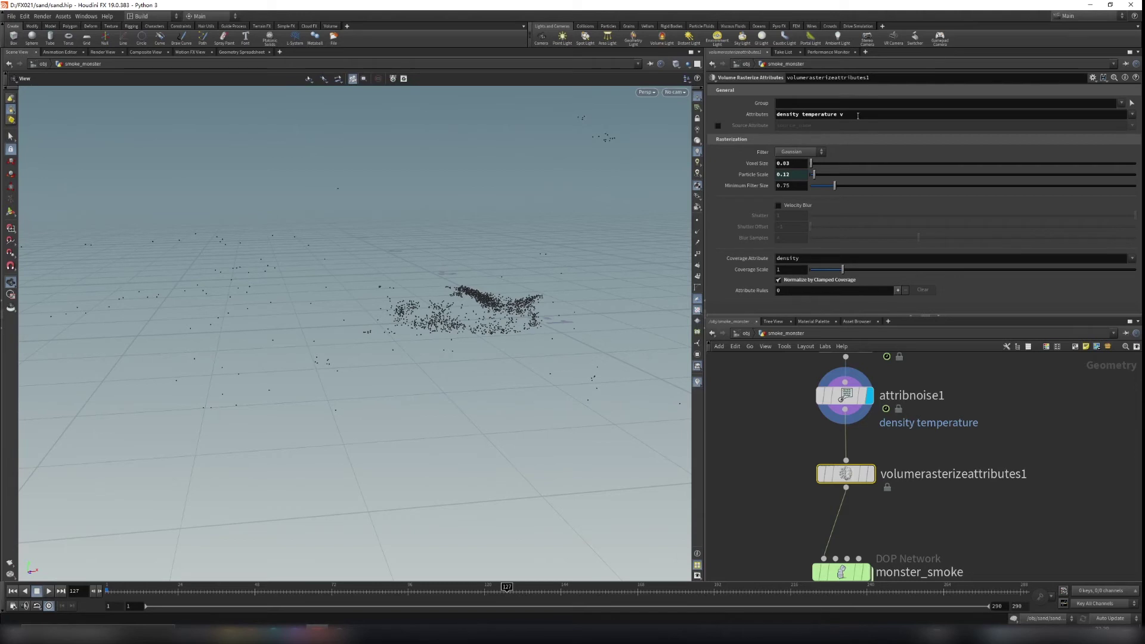
left_click(871, 474)
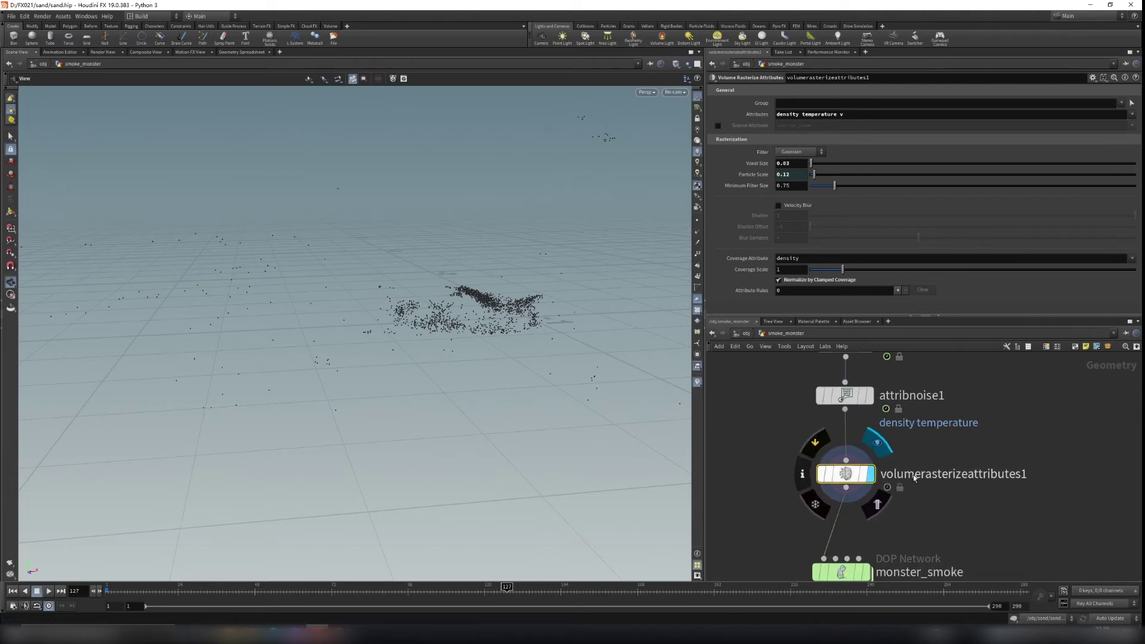
scroll(572, 332, "down", 5)
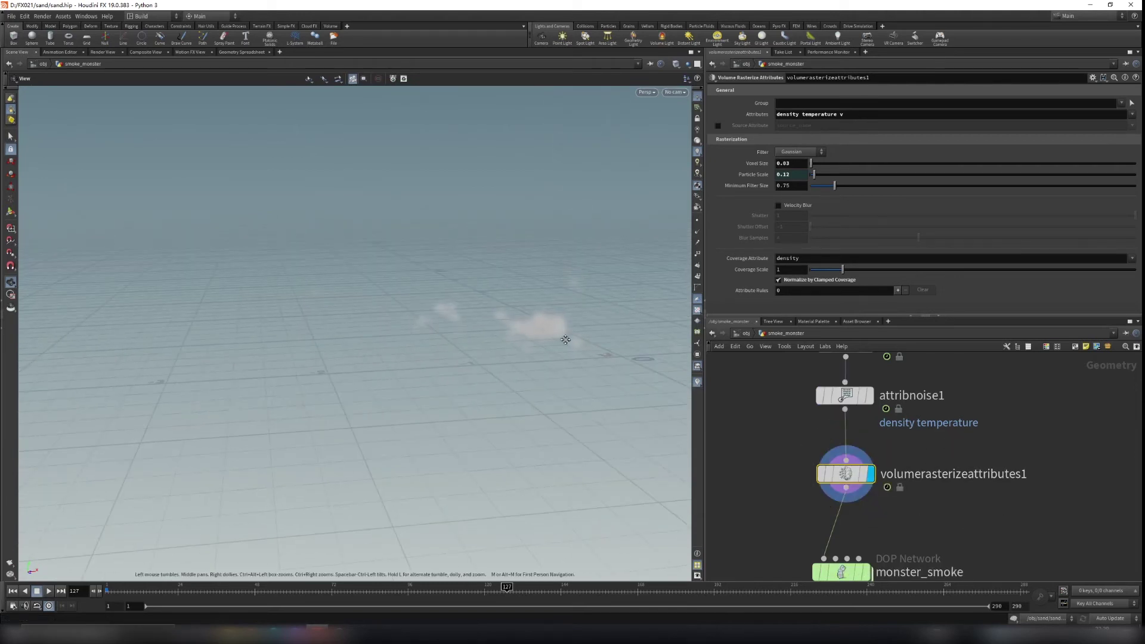
left_click_drag(538, 393, 413, 378)
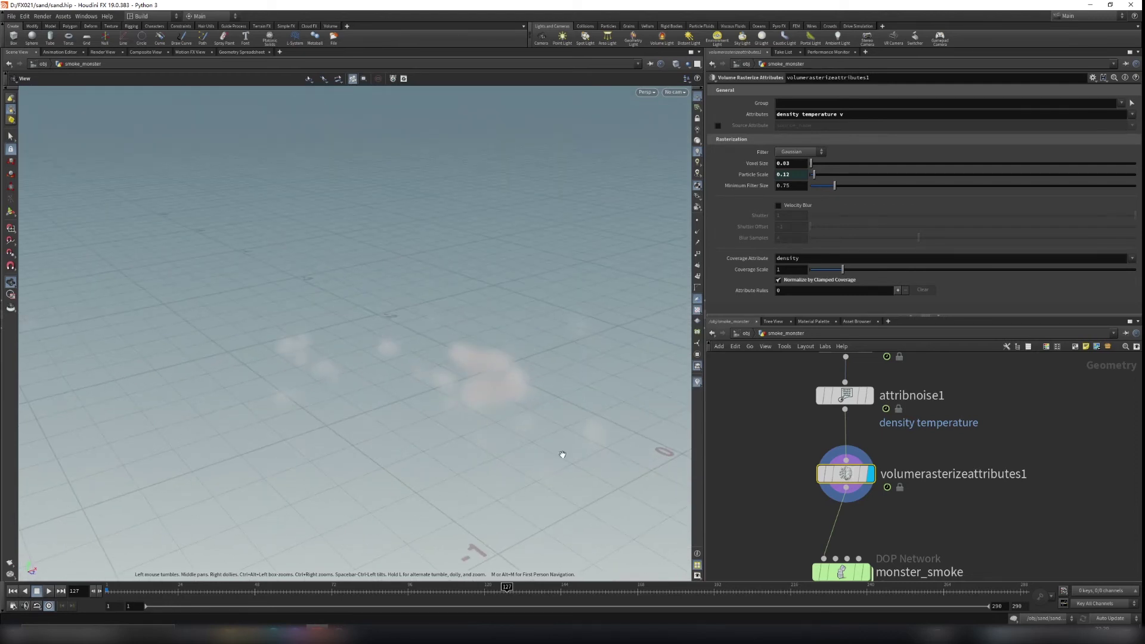
left_click_drag(550, 393, 510, 409)
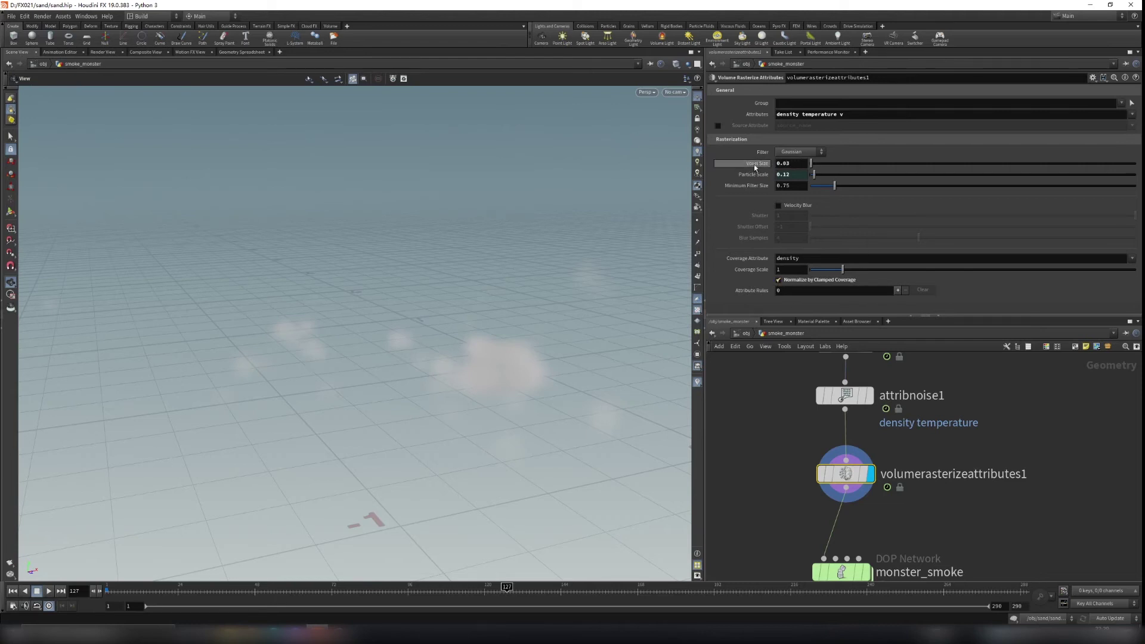
right_click_drag(478, 394, 587, 360)
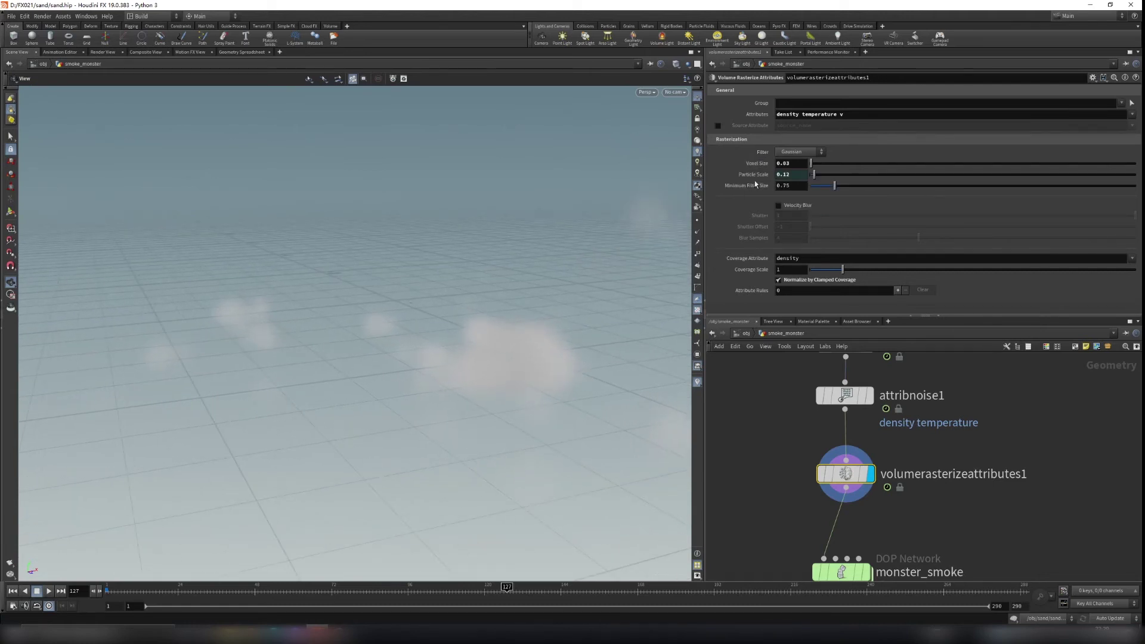
Show the Particle Scale expression on volumerasterizeattributes1 and review the copy and paste-reference options linking it to pyrosource1's Particle Separation.
left_click(761, 176)
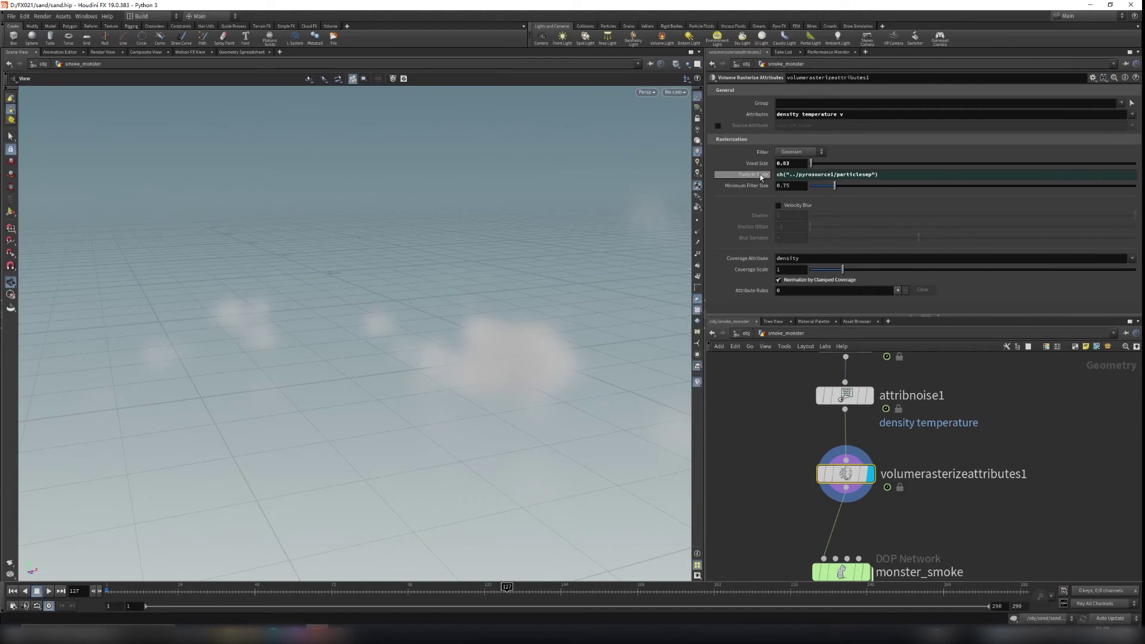
middle_click_drag(800, 408, 797, 494)
left_click(852, 433)
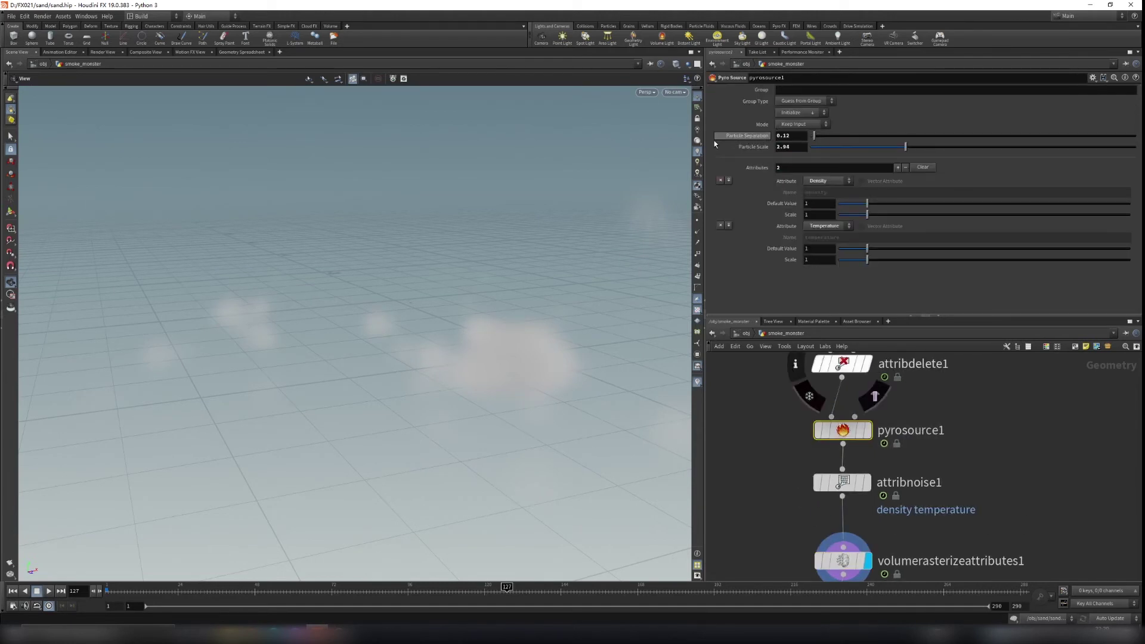
right_click(782, 137)
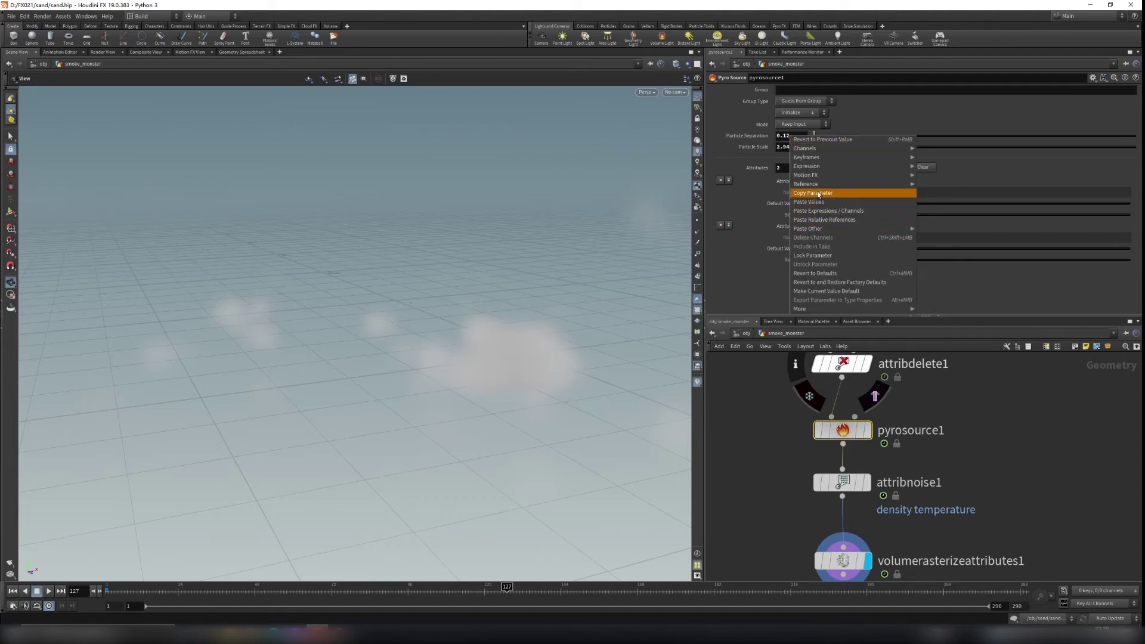
middle_click_drag(775, 500, 762, 464)
left_click_drag(745, 494, 924, 566)
left_click(759, 172)
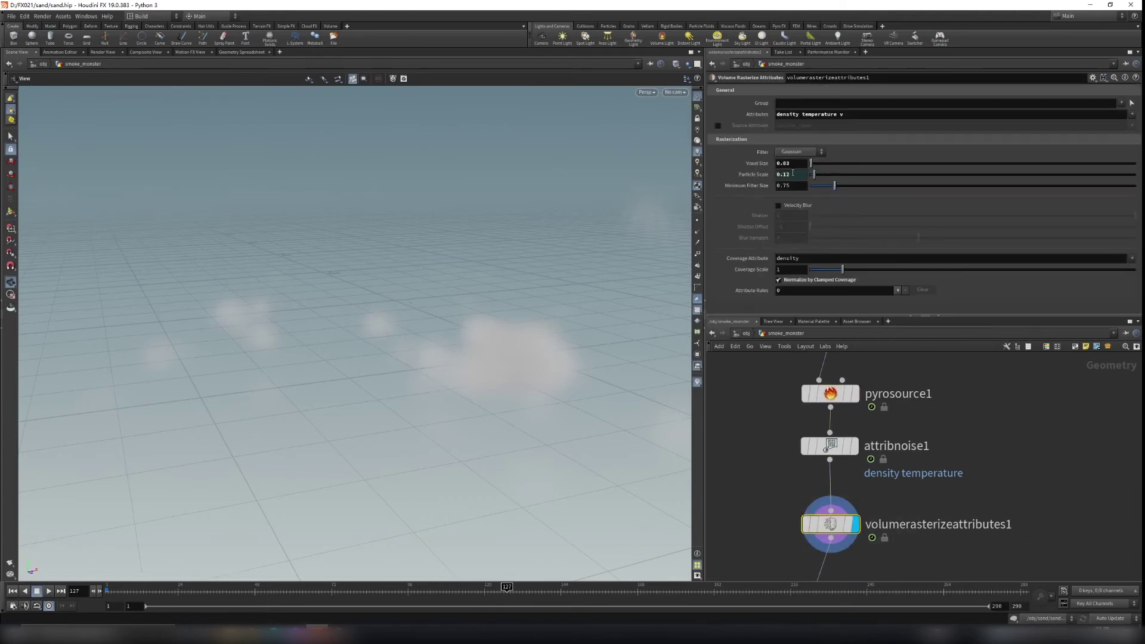
right_click(787, 174)
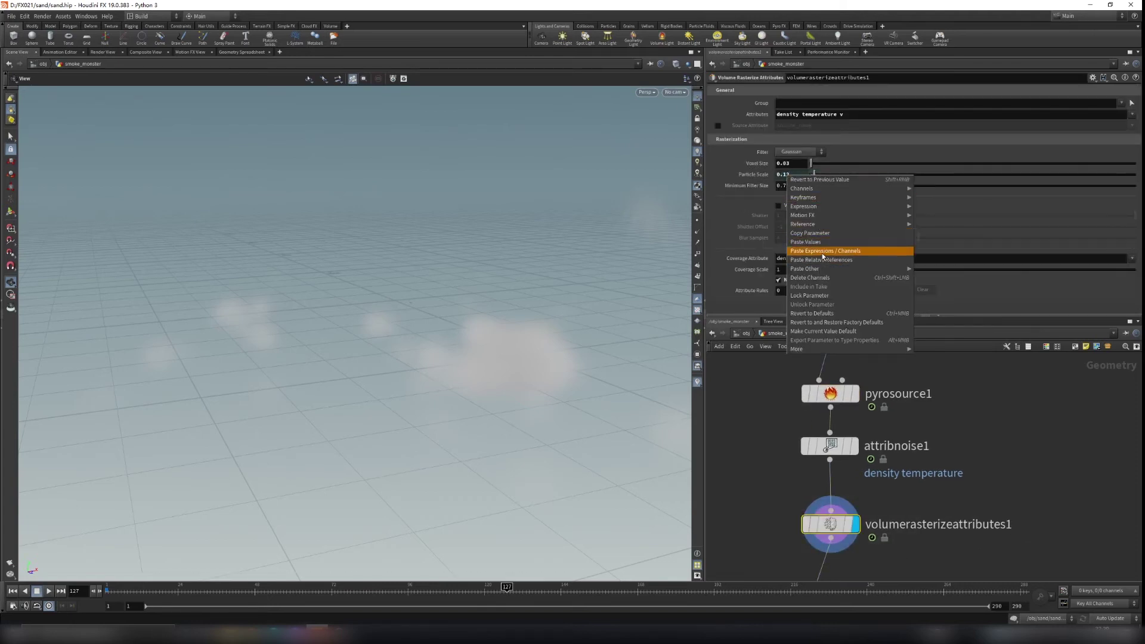
left_click(761, 486)
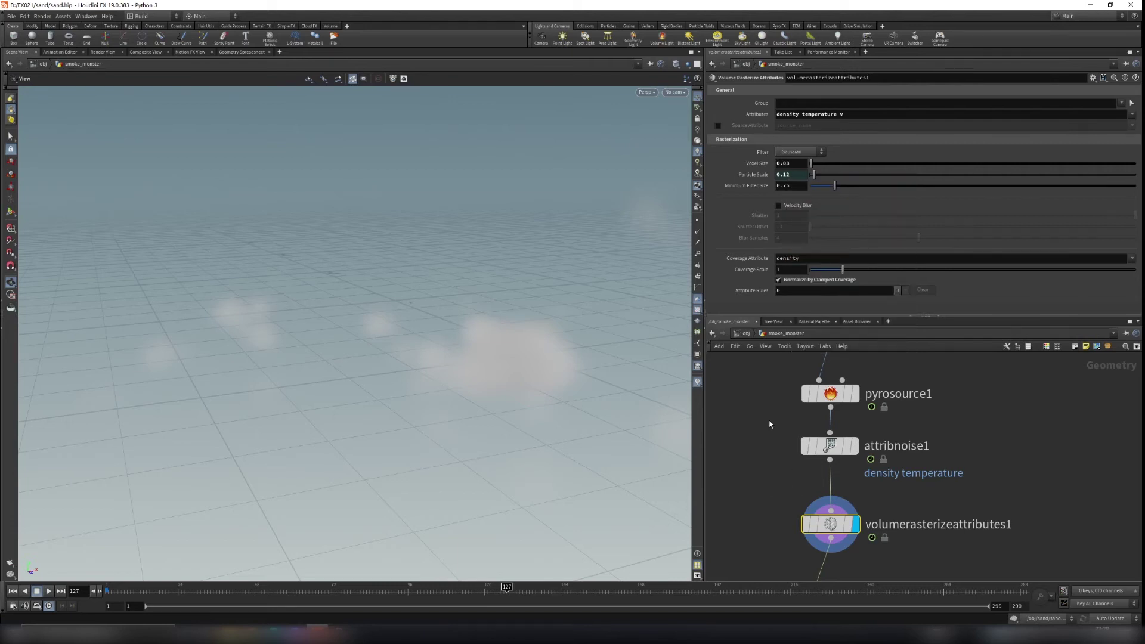
Compare pyrosource1's Particle Separation with the Particle Scale of volumerasterizeattributes1.
middle_click_drag(769, 421, 769, 447)
left_click(826, 417)
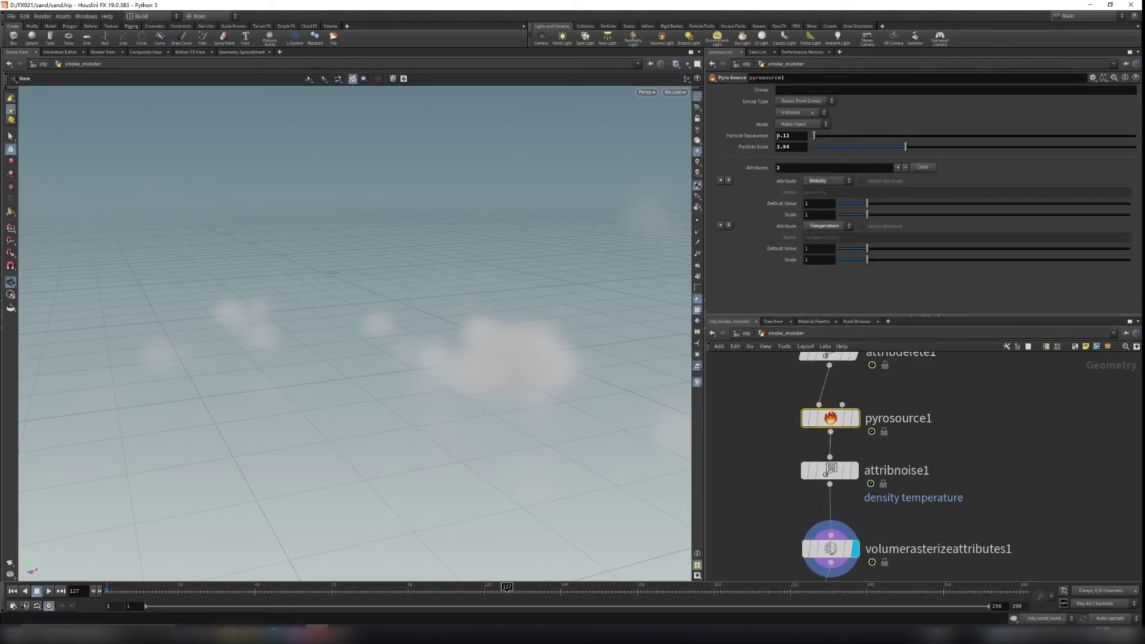
middle_click_drag(759, 516, 758, 458)
left_click(828, 490)
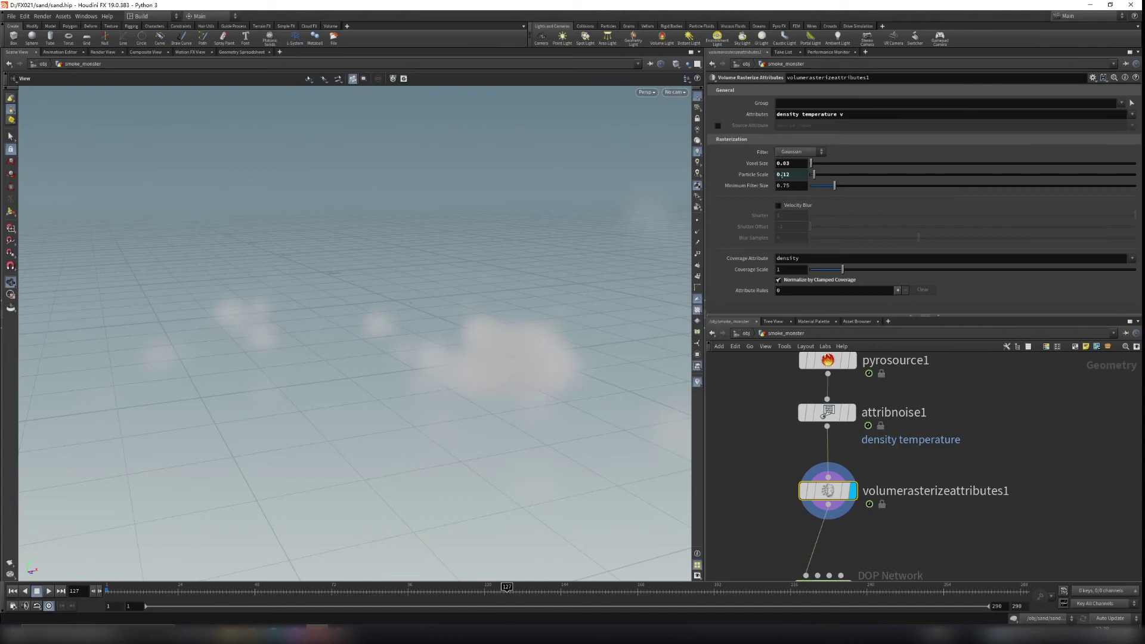
Return the timeline to the first frame and go inside the monster_smoke DOP network, framing the smoke container over the ground.
middle_click_drag(756, 521, 758, 442)
right_click_drag(455, 388, 499, 385)
left_click_drag(500, 385, 580, 349)
scroll(579, 348, "down", 1)
middle_click_drag(971, 545, 981, 480)
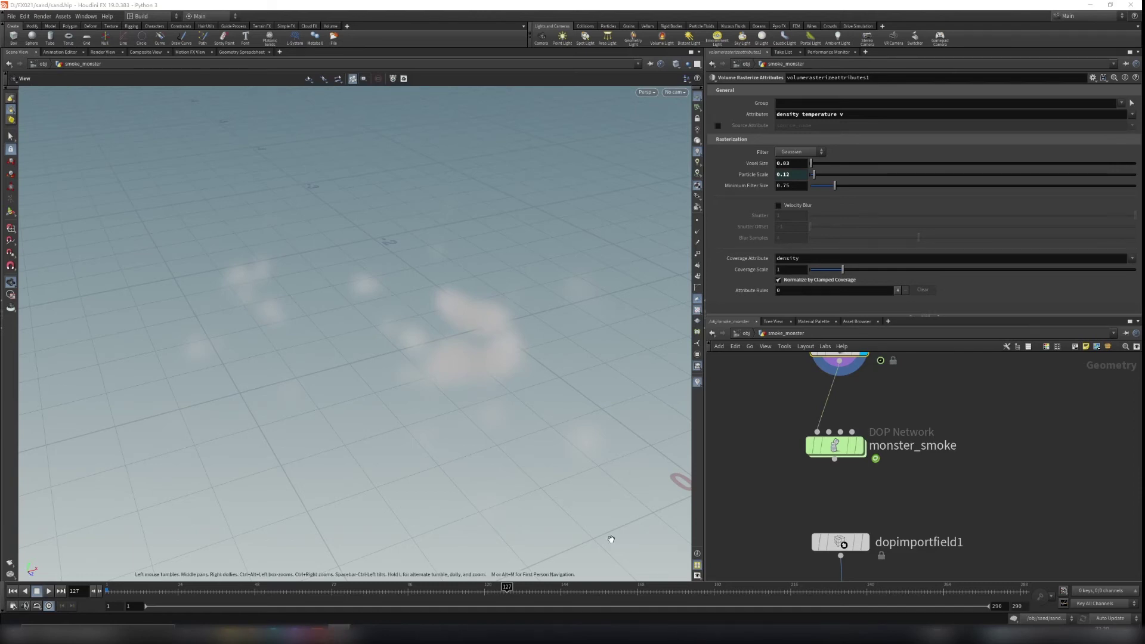
left_click(12, 590)
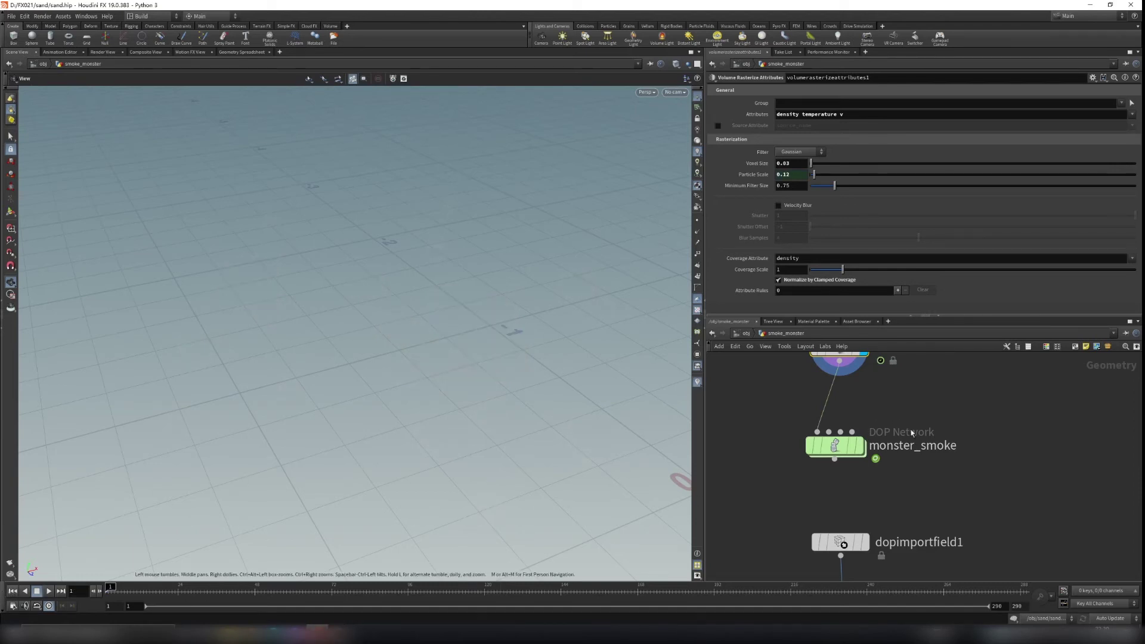
left_click(841, 450)
double_click(841, 450)
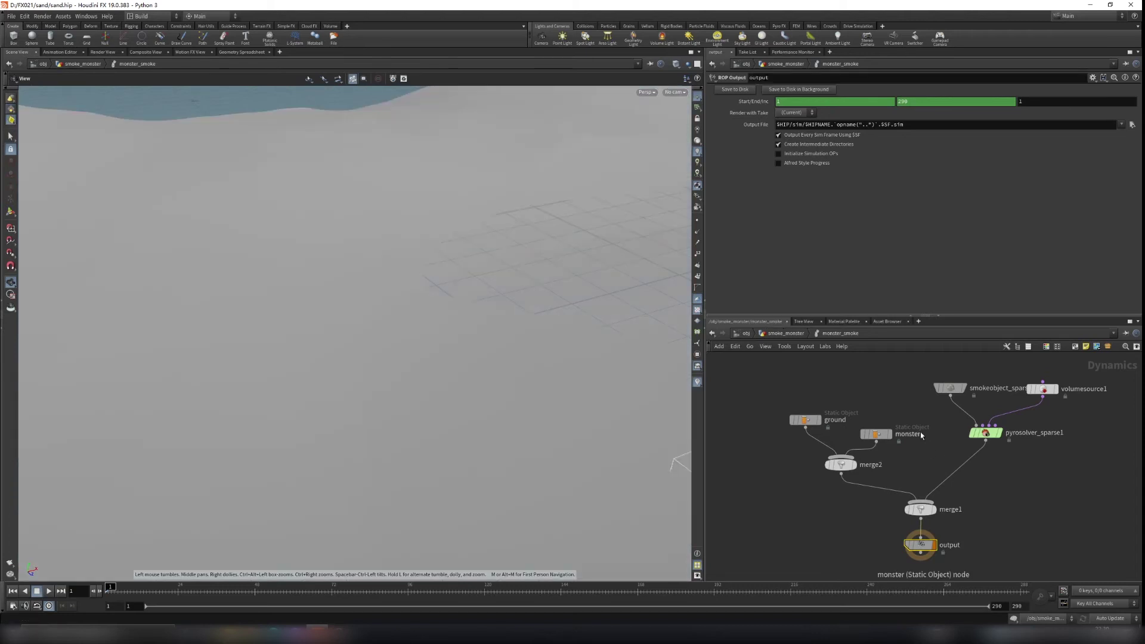
left_click_drag(535, 417, 584, 381)
middle_click_drag(585, 381, 372, 341)
left_click_drag(373, 341, 348, 382)
Rearrange pyrosolver_sparse1 and smokeobject_sparse1 so that the nodes and their labels stand apart.
mouse_move(990, 436)
left_mouse_down()
mouse_move(1008, 464)
mouse_move(997, 445)
left_mouse_up()
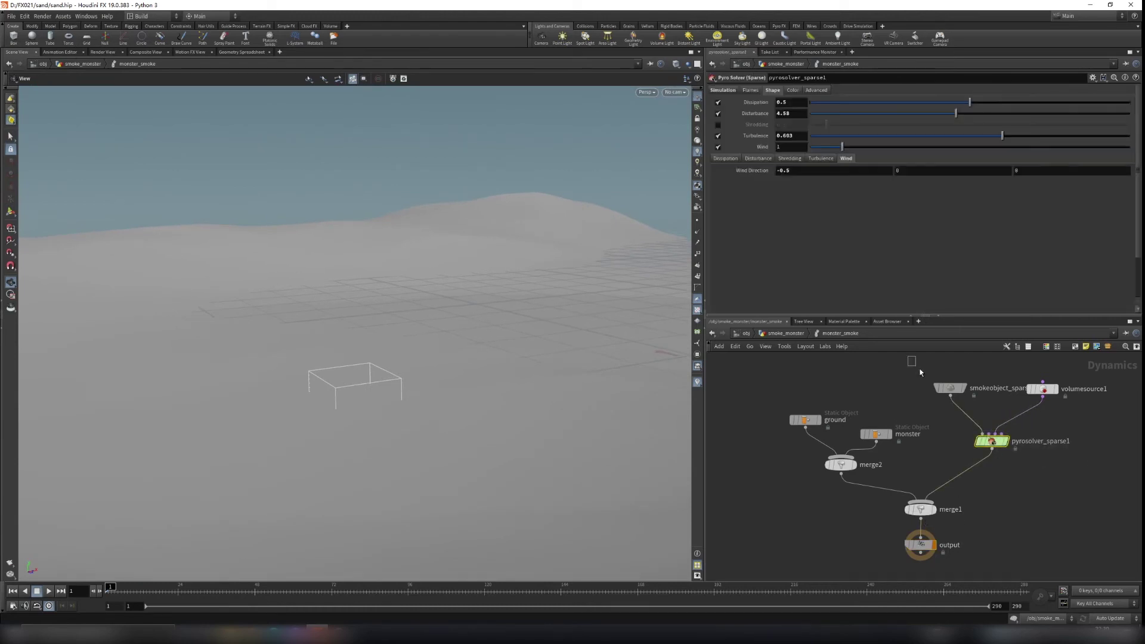
left_click(950, 388)
left_click_drag(950, 388, 915, 385)
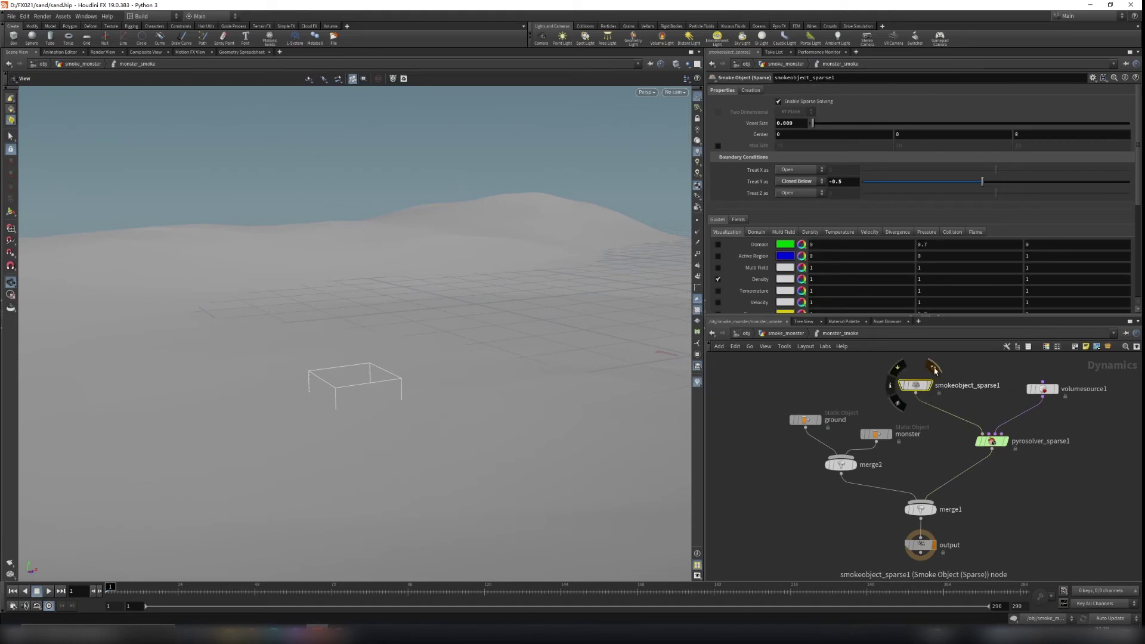
Select volumesource1 and review its Initialize preset, Source Smoke.
left_click(1042, 389)
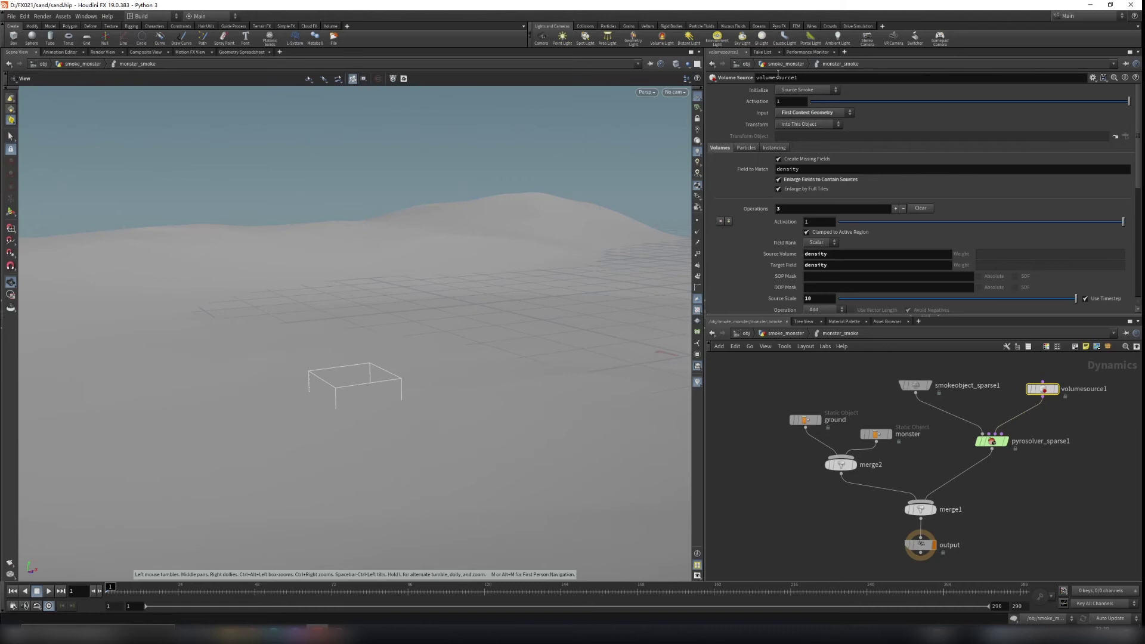
left_click(794, 94)
left_click(797, 93)
left_click(797, 92)
left_click(797, 93)
left_click(797, 93)
left_click(797, 92)
left_click(797, 92)
left_click(797, 93)
Review volumesource1's three operations, matching the density, temperature and v source volumes to their target fields.
scroll(775, 239, "down", 1)
scroll(784, 238, "down", 4)
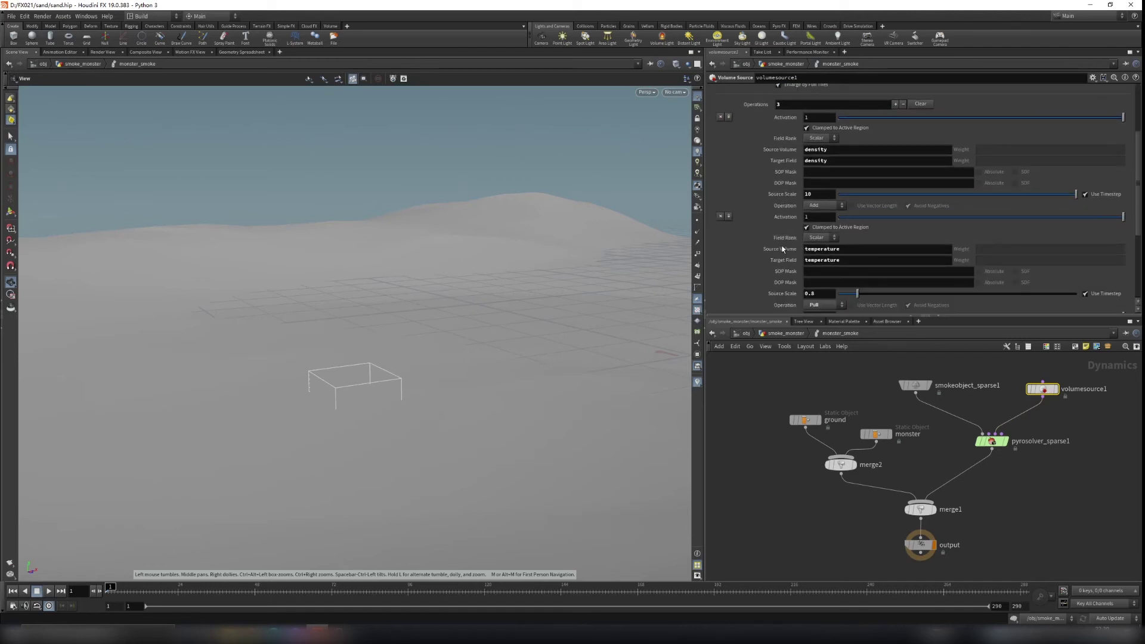
scroll(787, 241, "down", 4)
scroll(795, 258, "down", 1)
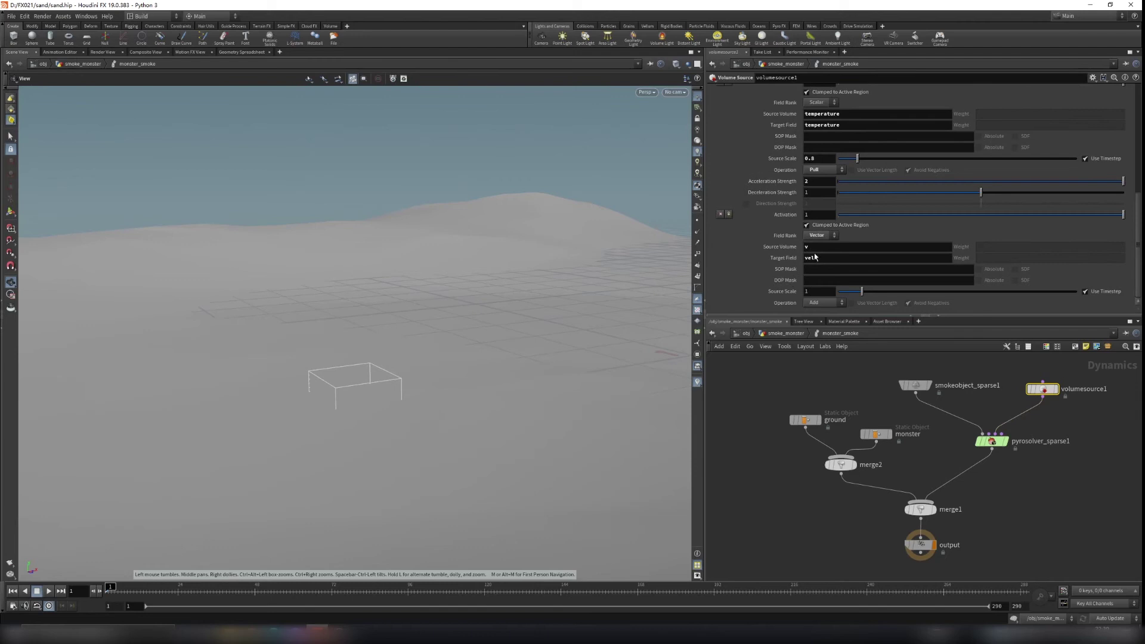
scroll(1124, 139, "up", 12)
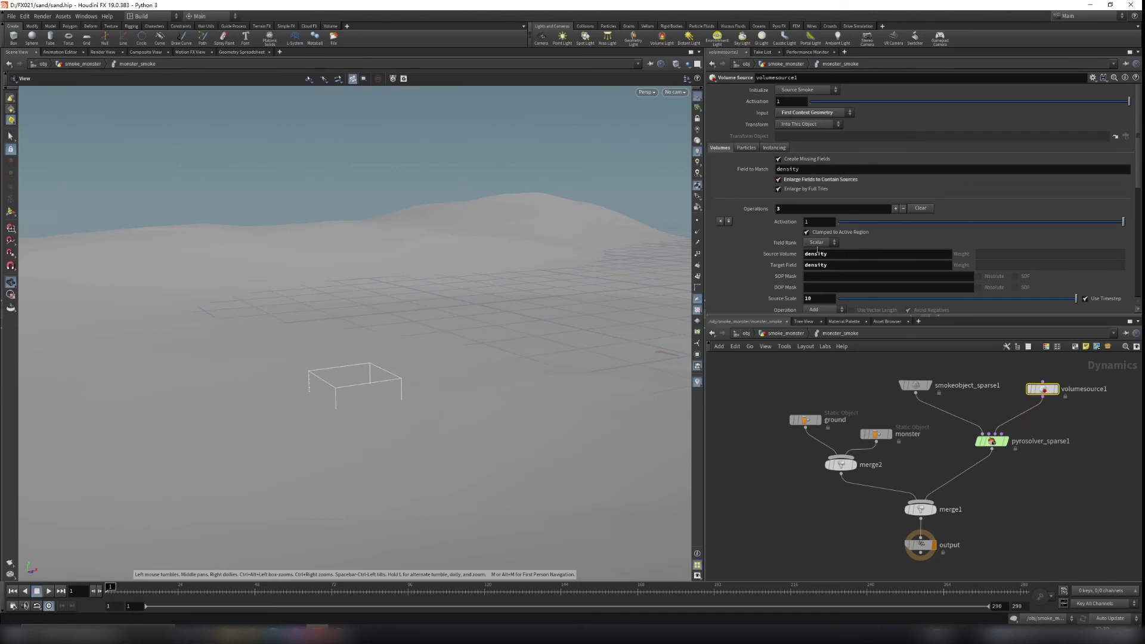
Examine the Source Scale and Operation settings of each volumesource1 entry, including the temperature's acceleration and deceleration strengths.
scroll(817, 251, "down", 3)
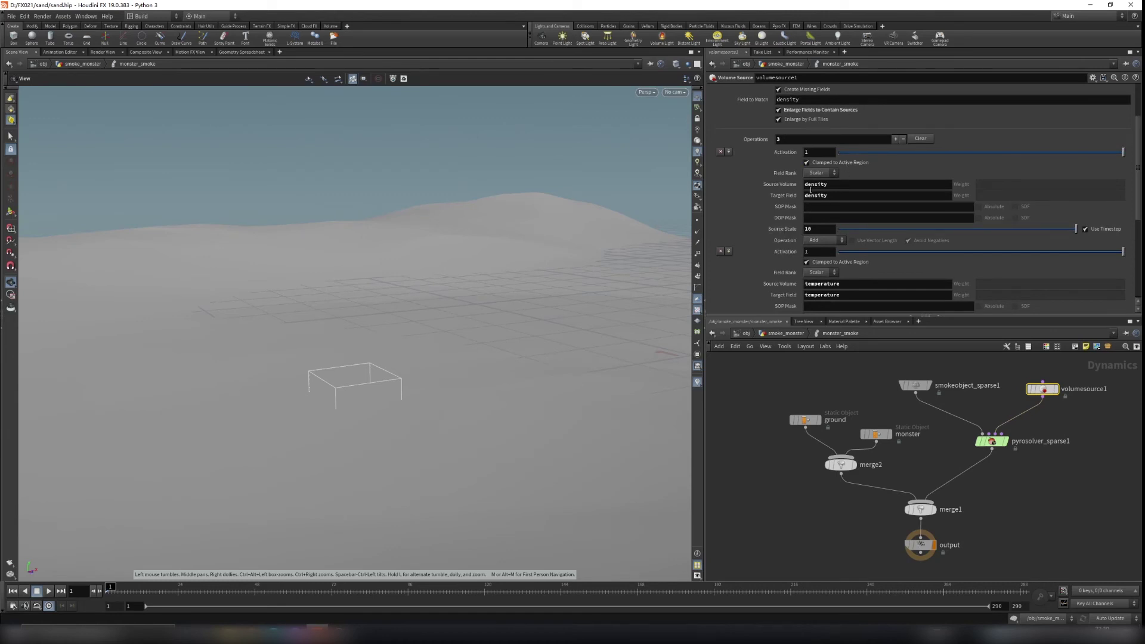
scroll(775, 261, "down", 2)
scroll(746, 273, "down", 2)
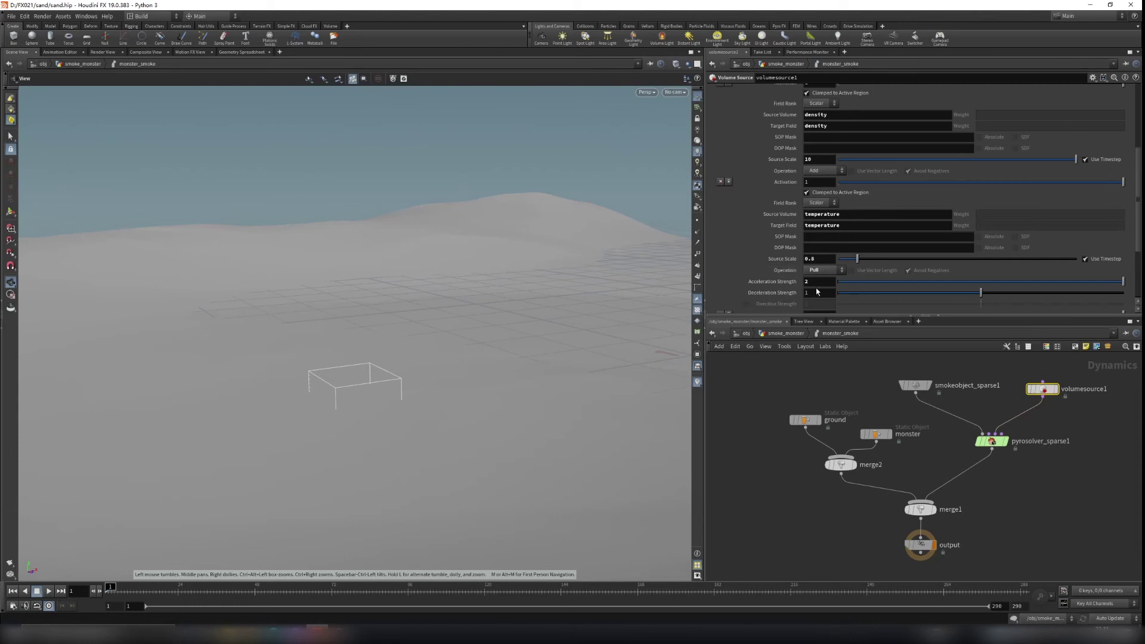
scroll(801, 252, "down", 2)
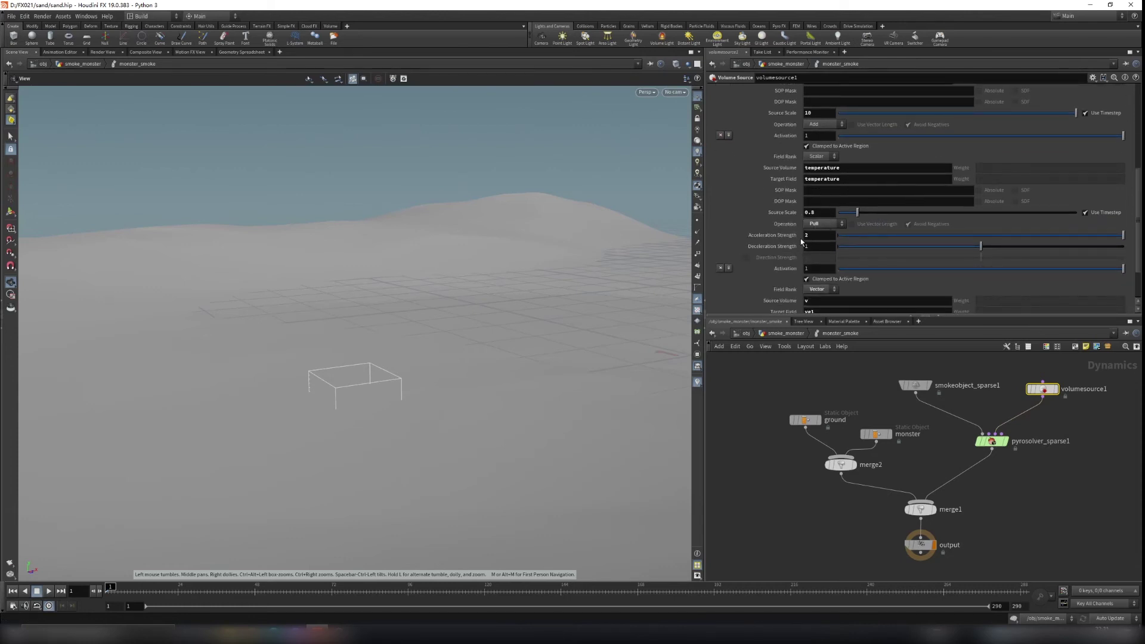
scroll(801, 242, "down", 2)
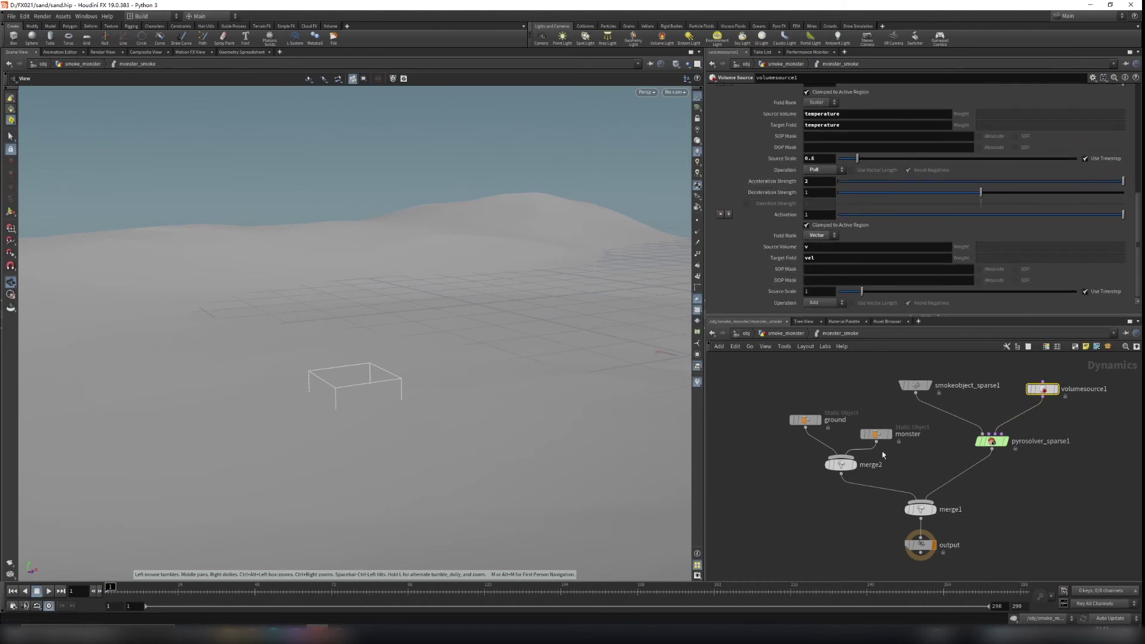
Select smokeobject_sparse1 and examine its voxel size and Closed Below Y boundary in relation to the ground in the scene.
middle_click_drag(931, 421, 941, 446)
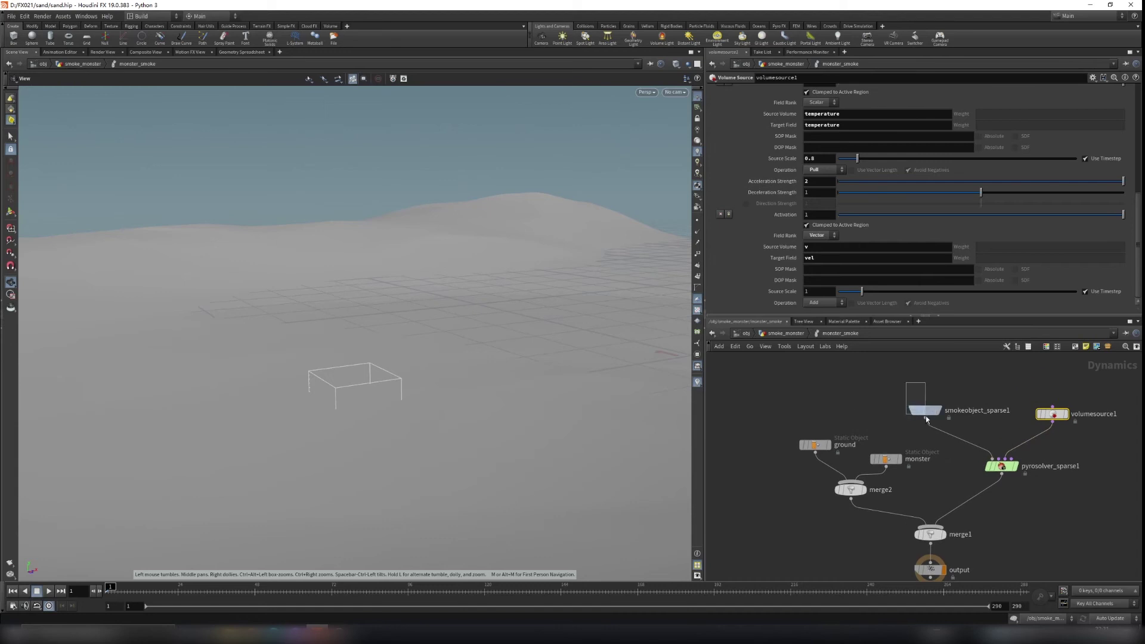
left_click(926, 412)
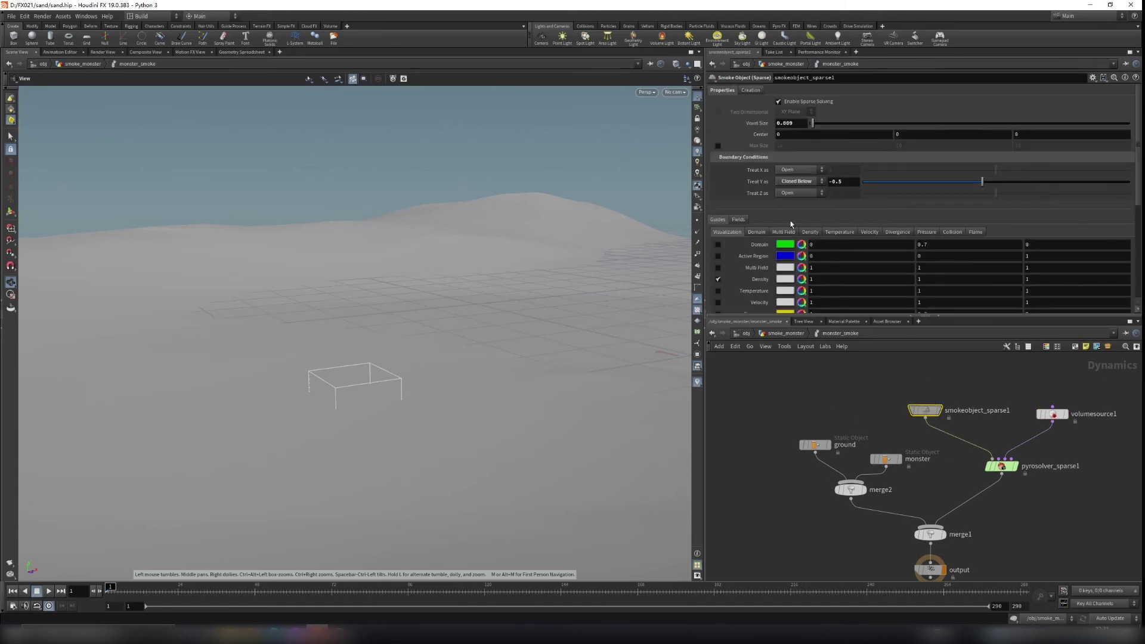
left_click_drag(562, 381, 494, 424)
right_click_drag(596, 379, 638, 373)
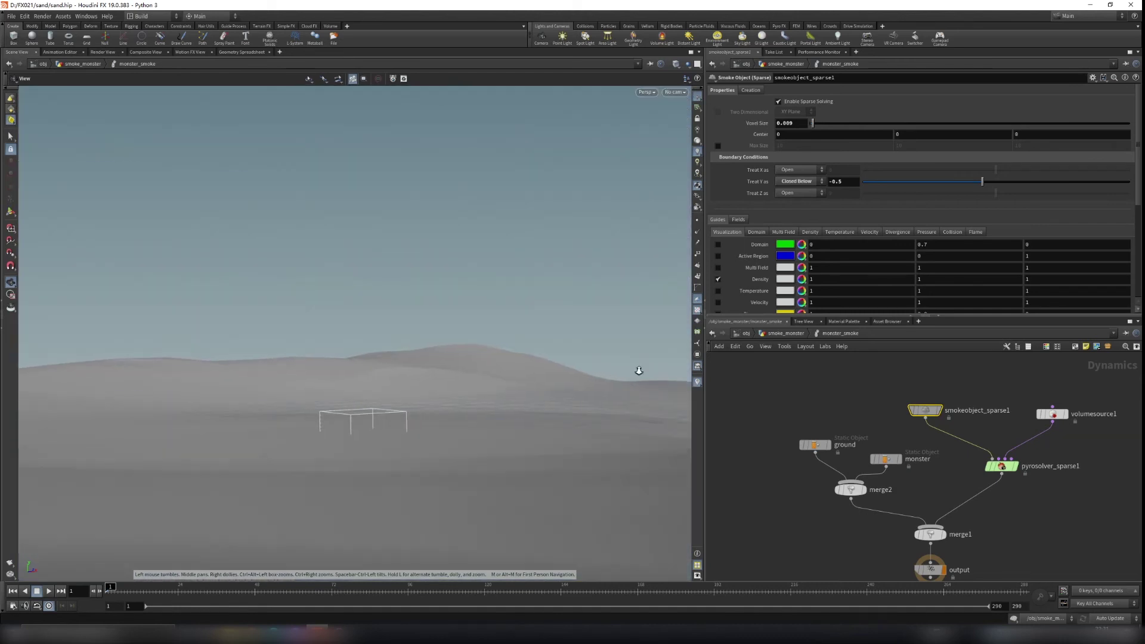
middle_click_drag(437, 442, 536, 460)
left_click_drag(537, 460, 500, 488)
middle_click_drag(500, 509, 534, 332)
right_click_drag(534, 332, 317, 419)
left_click_drag(317, 419, 507, 355)
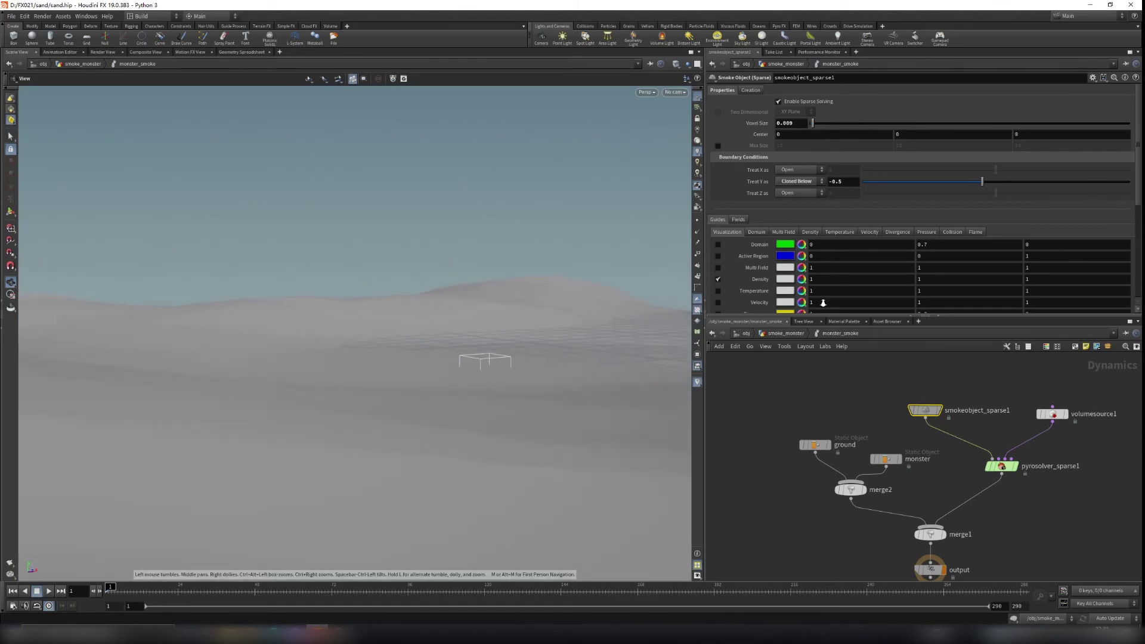
left_click(848, 181)
left_click_drag(574, 467, 499, 536)
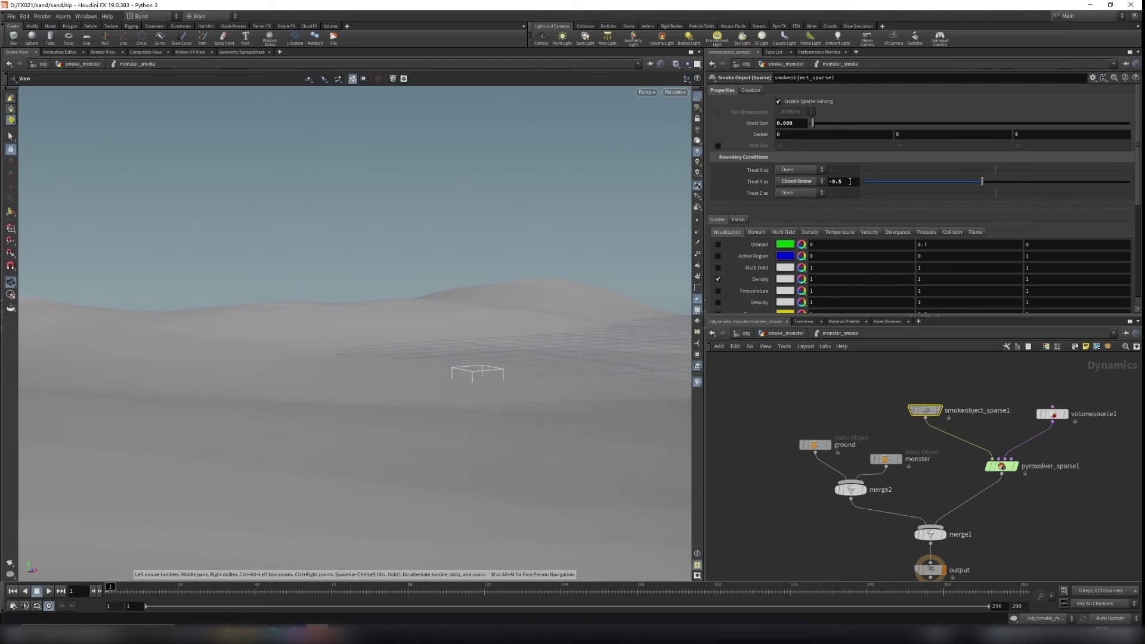
Recheck smokeobject_sparse1's voxel size, and select pyrosolver_sparse1 to compare its Wind Direction with the scene.
left_click(800, 123)
right_click_drag(477, 356, 499, 306)
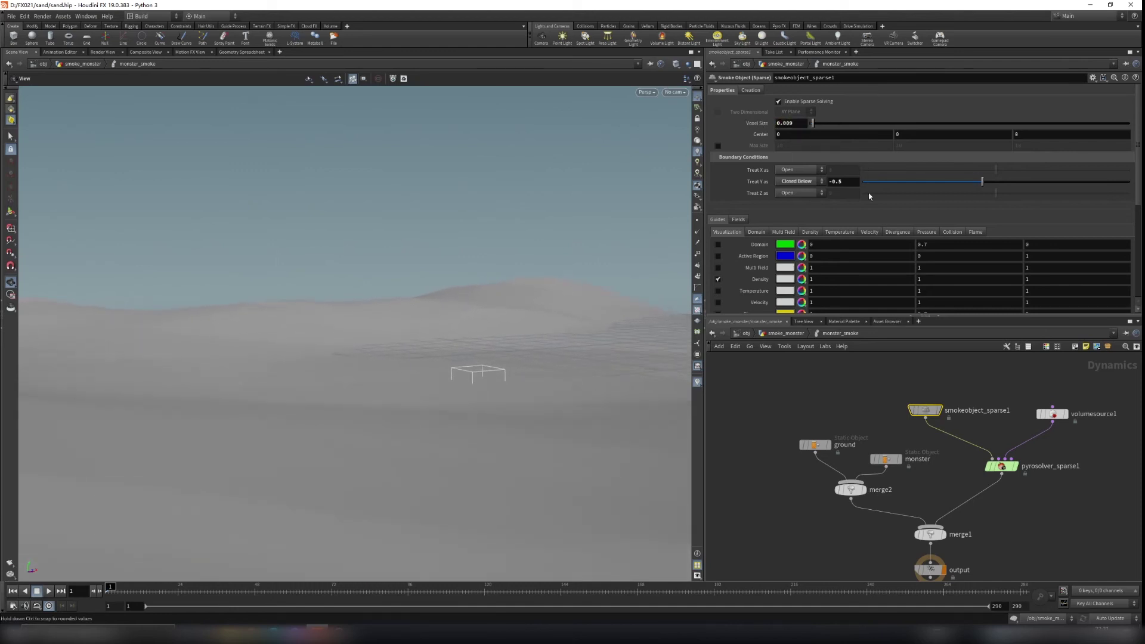
scroll(1054, 514, "up", 2)
left_click(975, 452)
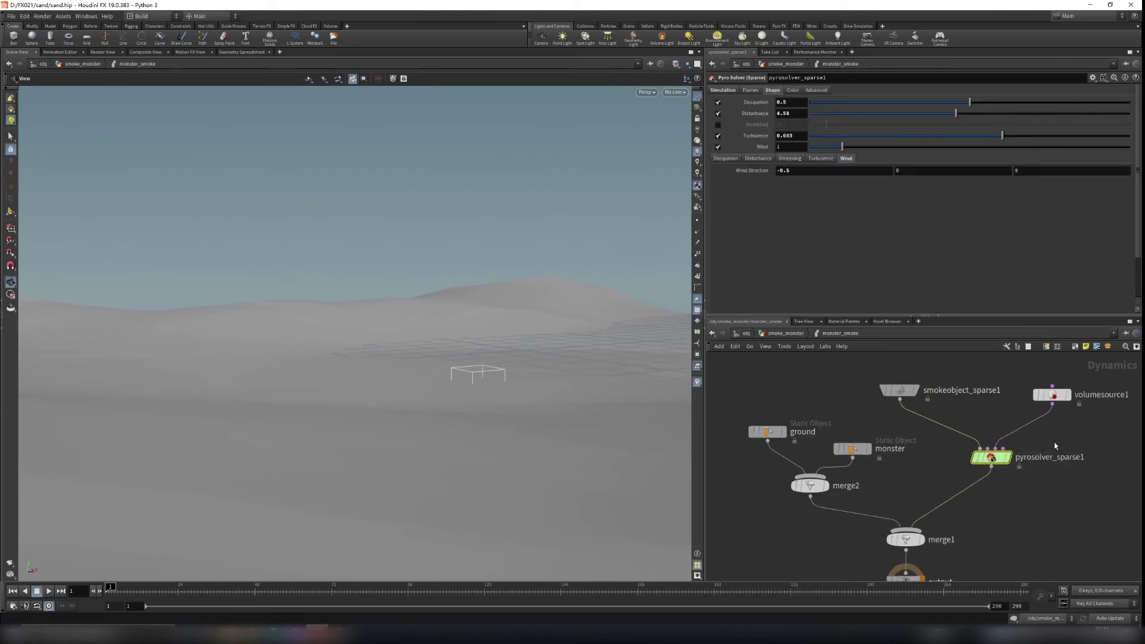
left_click_drag(790, 172, 774, 171)
left_click_drag(477, 453, 458, 366, "alt")
left_click_drag(792, 171, 771, 170)
left_click_drag(426, 249, 519, 269)
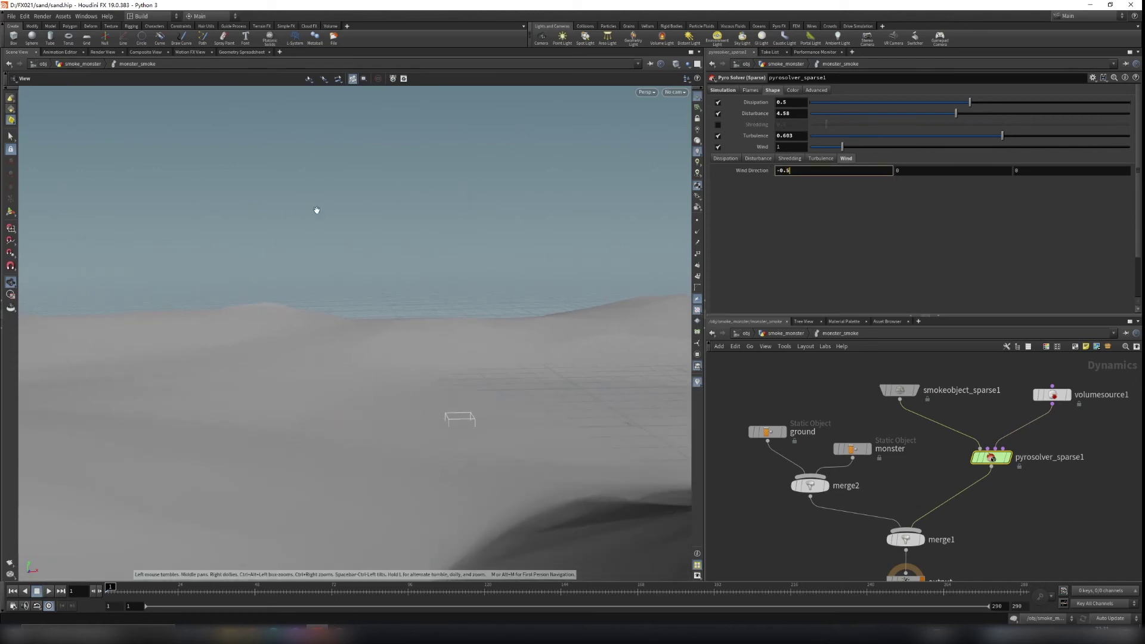
Review the pyro solver's Simulation and Flames settings and its Shape settings for dissipation, disturbance, shredding, turbulence and wind.
left_click(720, 90)
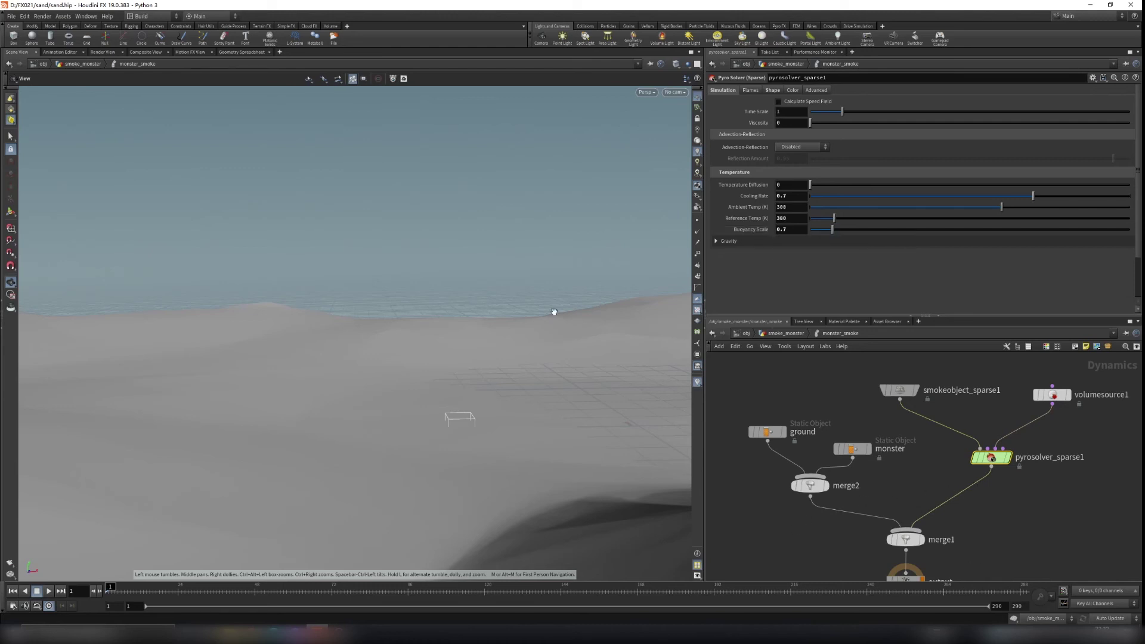
left_click(750, 90)
left_click(772, 89)
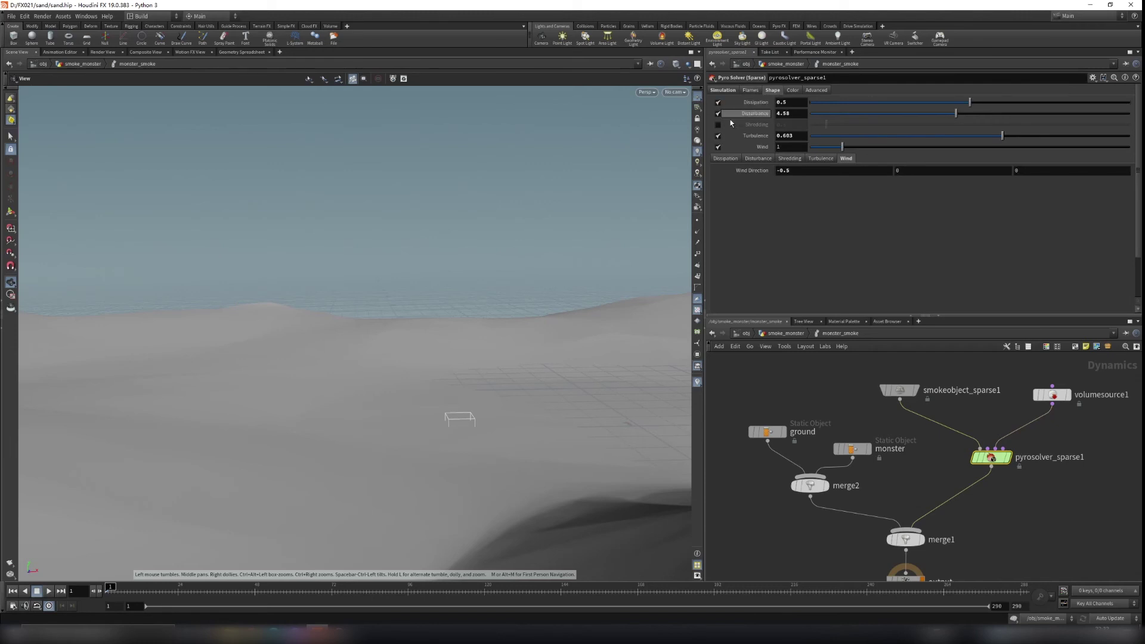
left_click(727, 159)
left_click(758, 158)
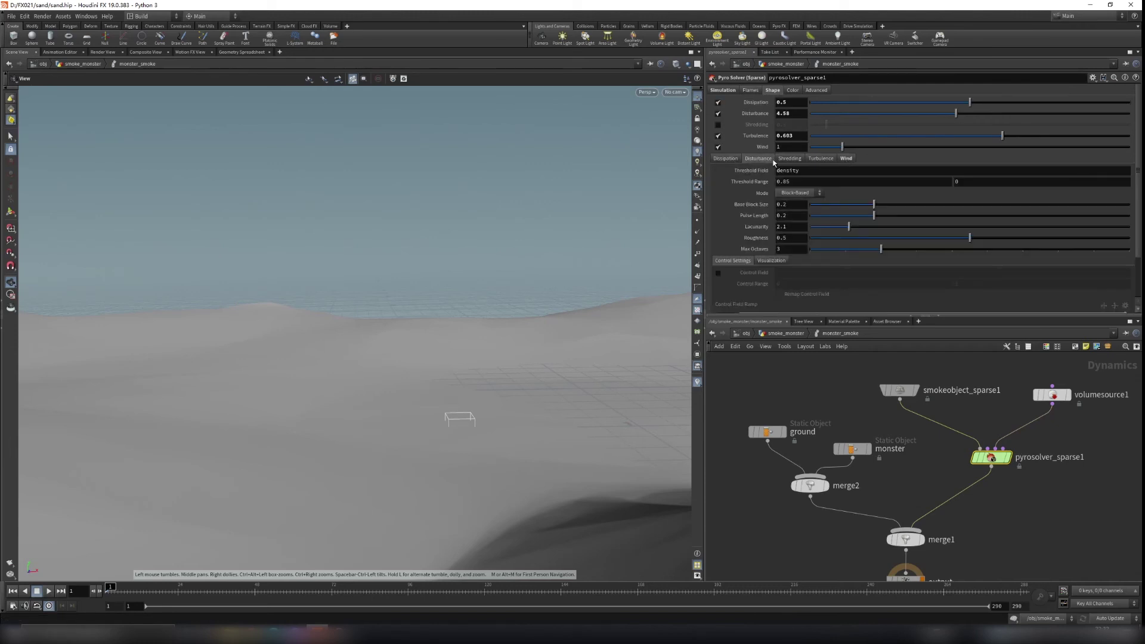
left_click(789, 158)
left_click(819, 158)
left_click(845, 158)
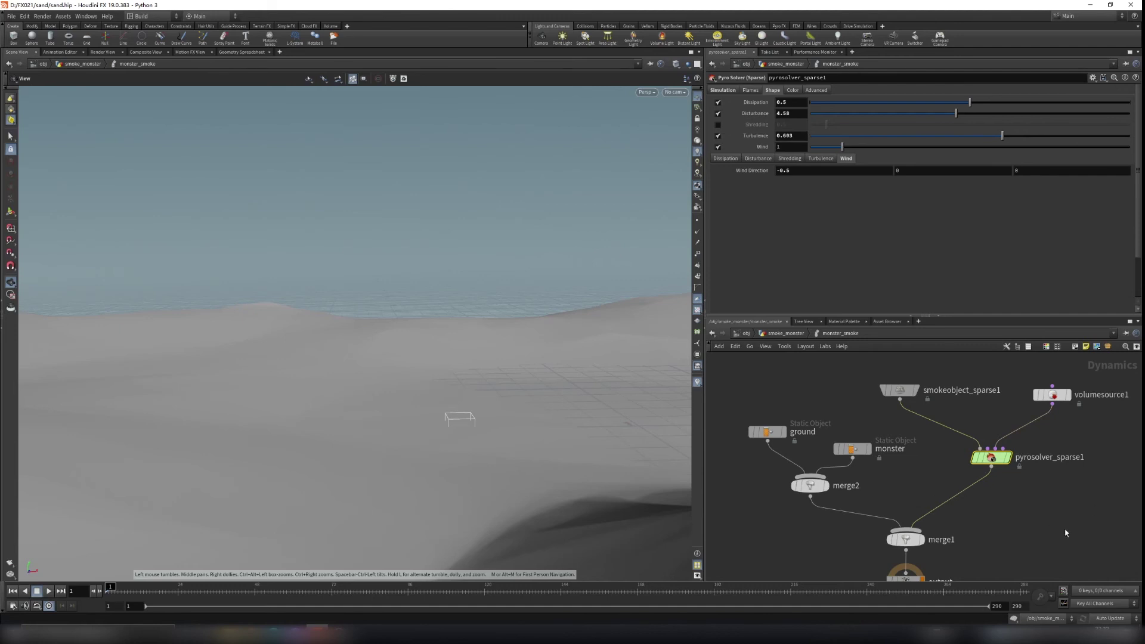
Select the ground and monster static objects and review the monster collider's physical properties.
middle_click_drag(1056, 535, 1060, 500)
scroll(1058, 501, "down", 1)
middle_click_drag(853, 376, 851, 398)
scroll(850, 398, "up", 3)
left_click_drag(782, 394, 924, 507)
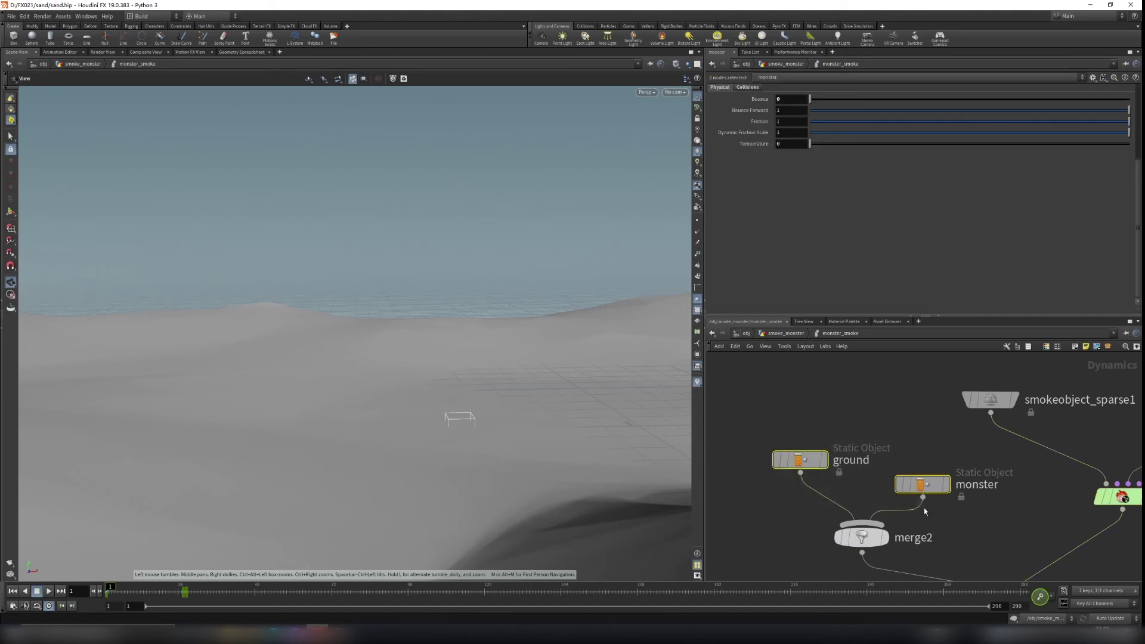
left_click(898, 488)
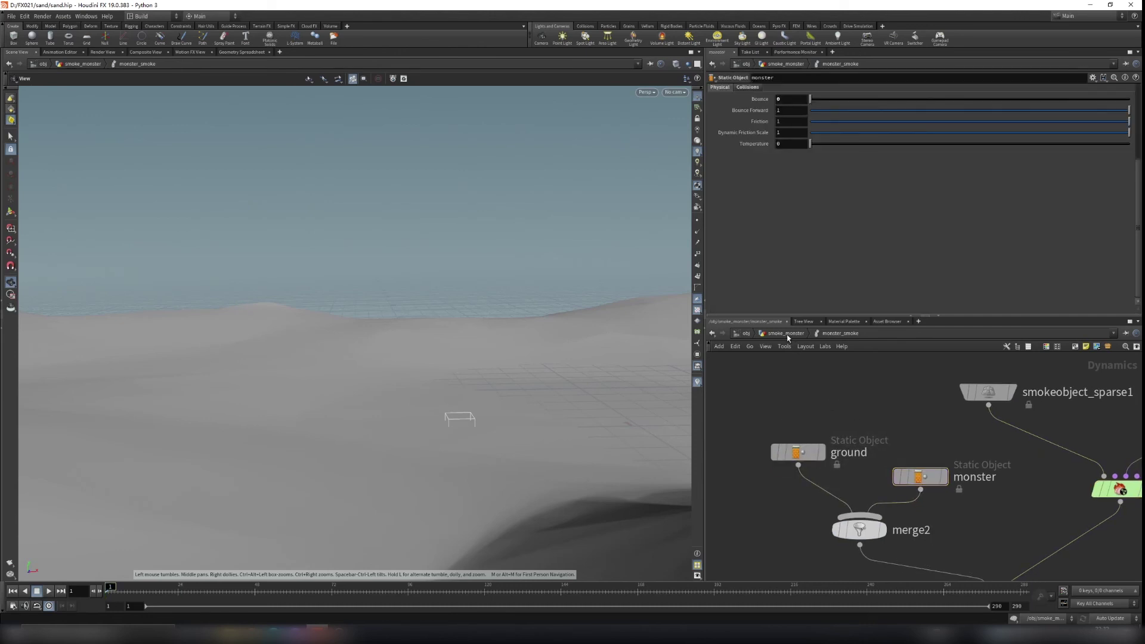
Select merge1 to review its affector and collision relationship, and move the output node slightly farther below it.
scroll(964, 475, "down", 2)
middle_click_drag(978, 536, 977, 480)
scroll(976, 480, "down", 2)
left_click(915, 485)
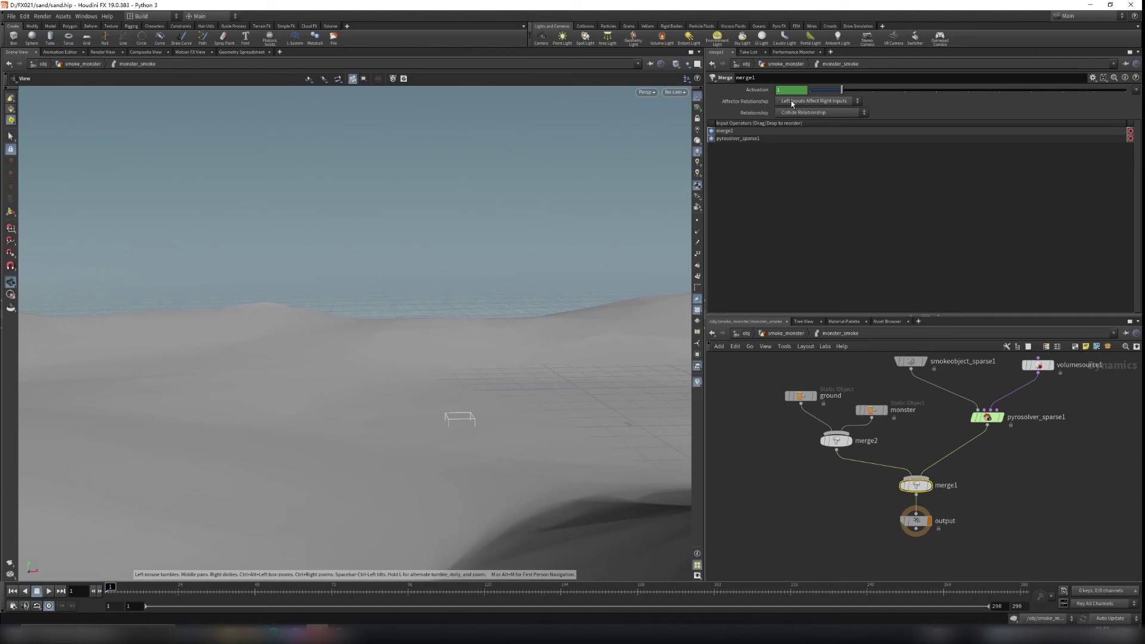
middle_click_drag(973, 511, 987, 506)
left_click_drag(924, 520, 930, 532)
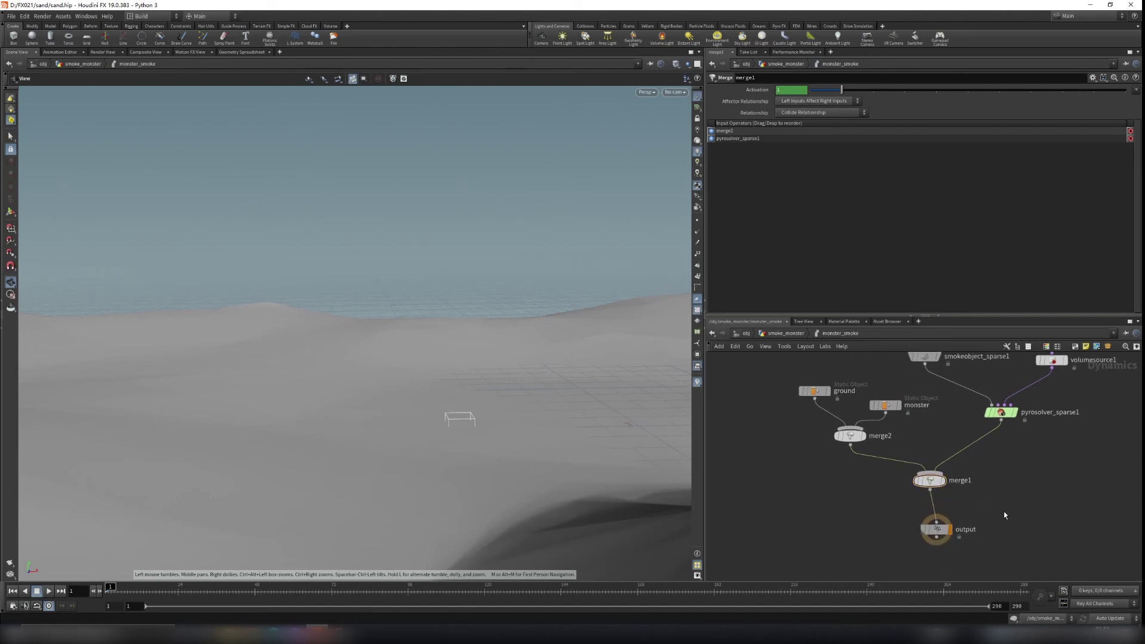
Return to the smoke_monster network and select dopimportfield1 below the monster_smoke simulation.
left_click(793, 334)
middle_click_drag(925, 486, 945, 427)
scroll(916, 434, "down", 2)
scroll(951, 447, "up", 2)
left_click_drag(785, 404, 880, 444)
middle_click_drag(881, 386, 898, 429)
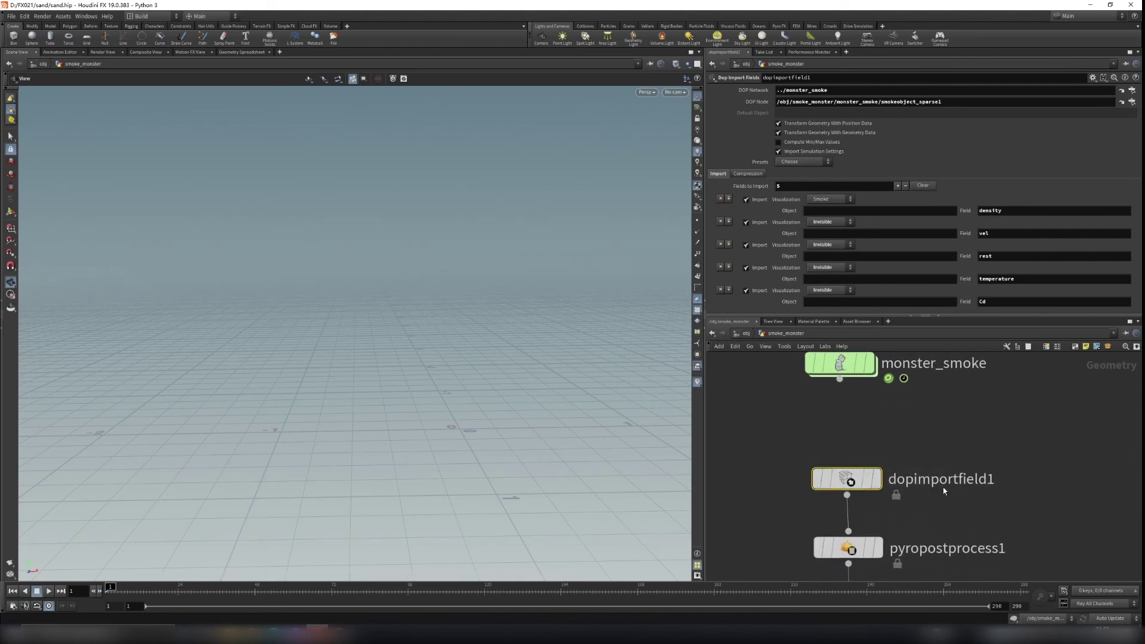
Review the simulation fields that dopimportfield1 imports, from density and vel down to temperature.
double_click(1004, 212)
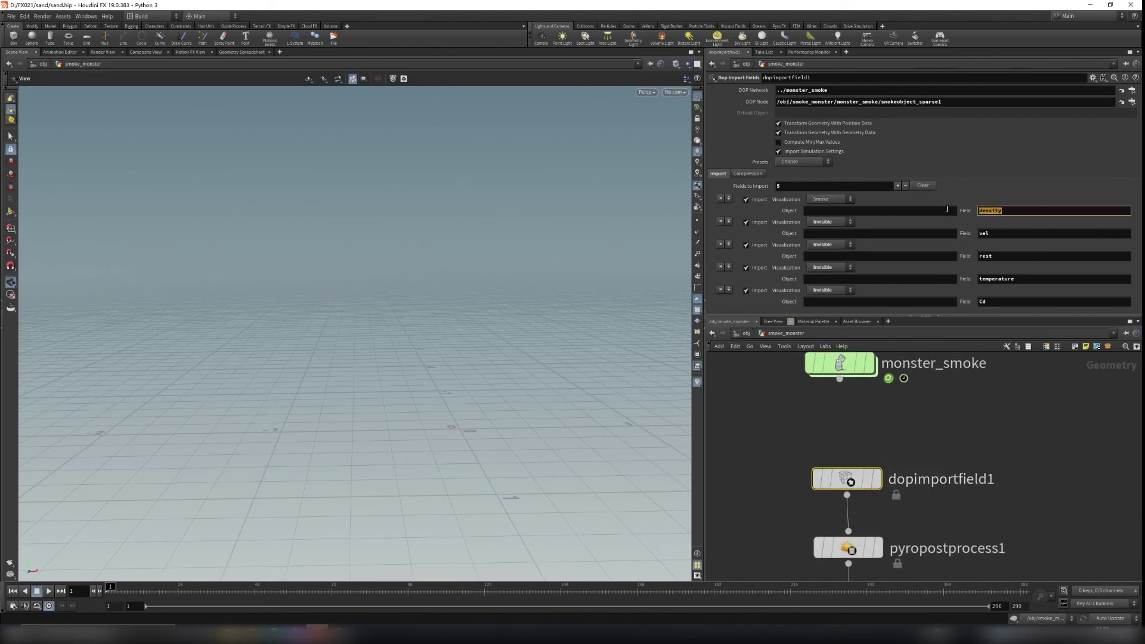
key("Tab")
key("Tab")
key("Tab")
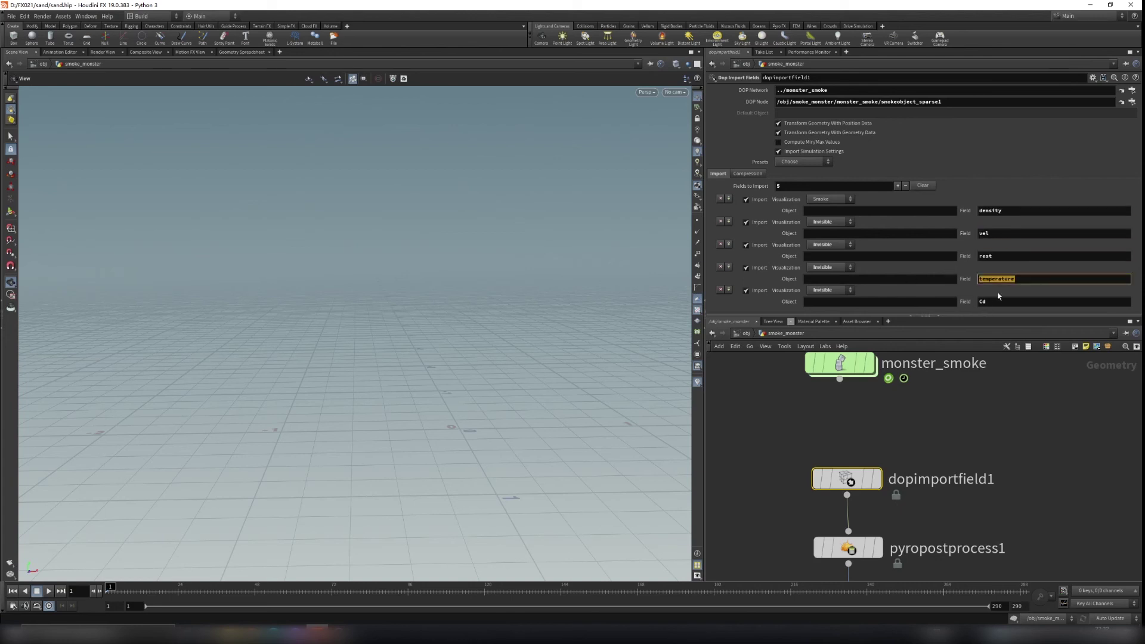
left_click(749, 441)
left_click_drag(750, 442, 900, 503)
middle_click_drag(852, 406, 851, 440)
scroll(852, 440, "down", 1)
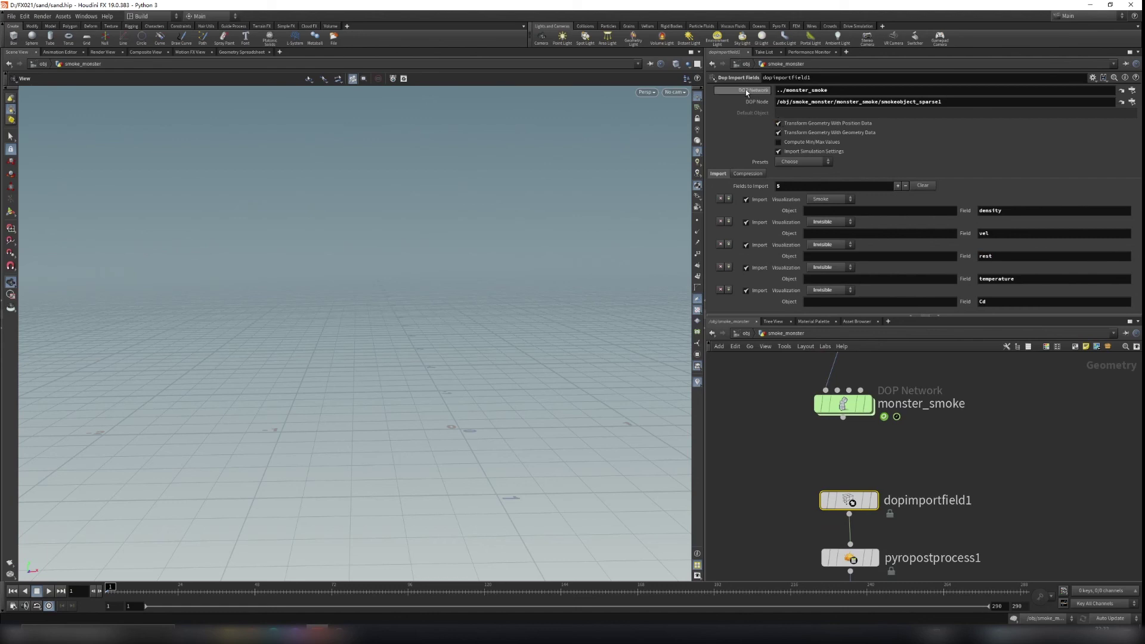
Compare dopimportfield1's DOP Network and DOP Node paths with the monster_smoke network and its smokeobject_sparse1 node.
left_click(849, 406)
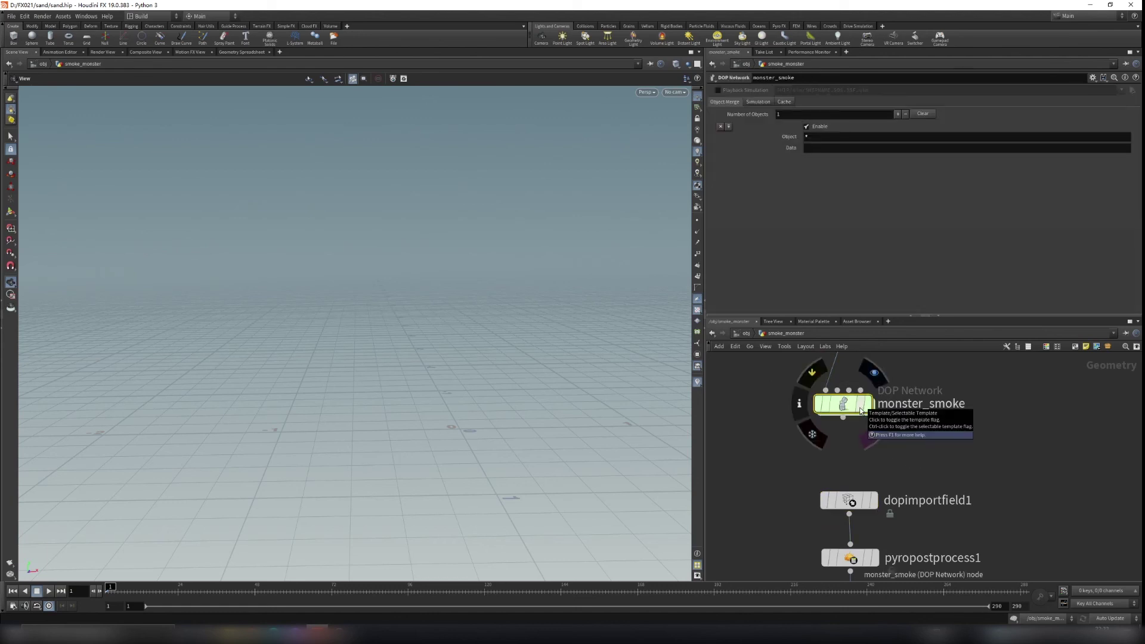
left_click(859, 500)
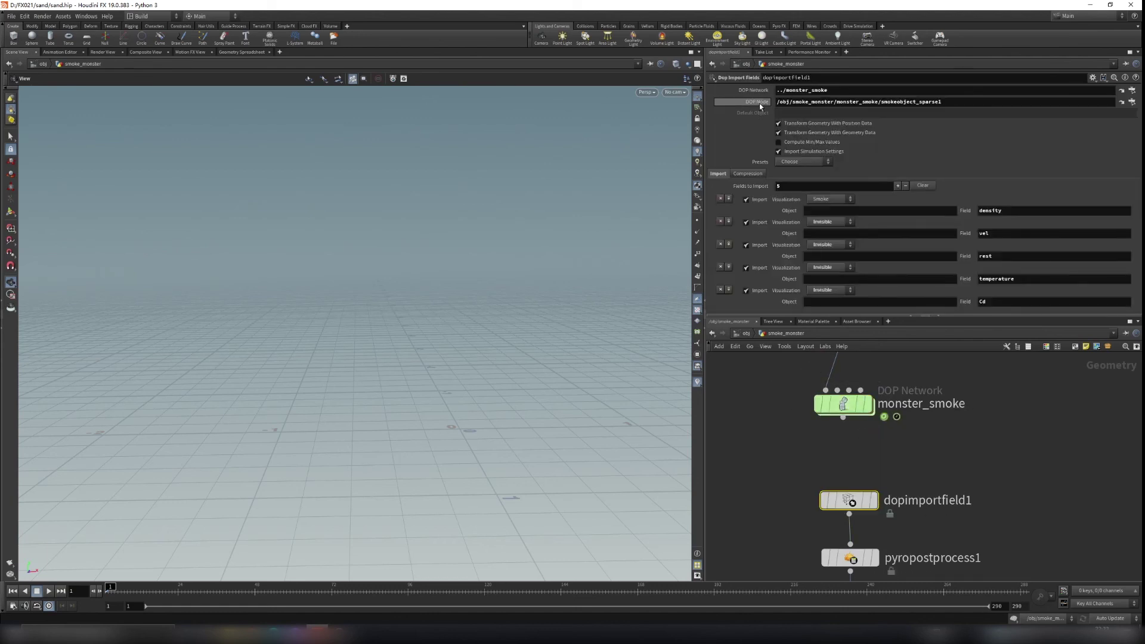
double_click(845, 401)
middle_click_drag(859, 386, 858, 471)
left_click(928, 441)
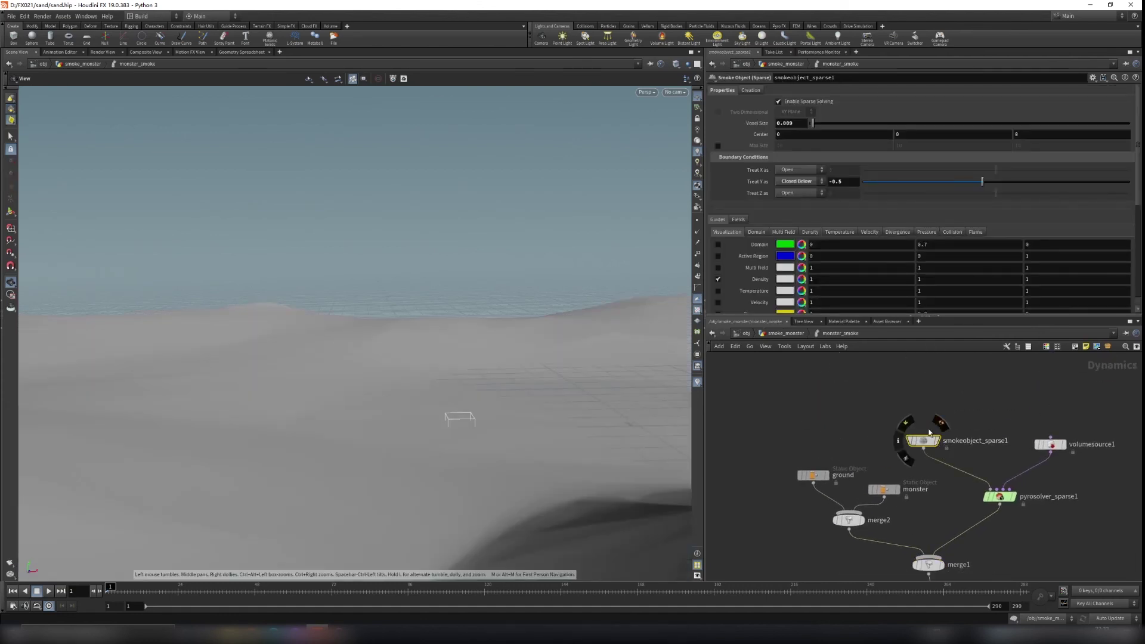
left_click(771, 338)
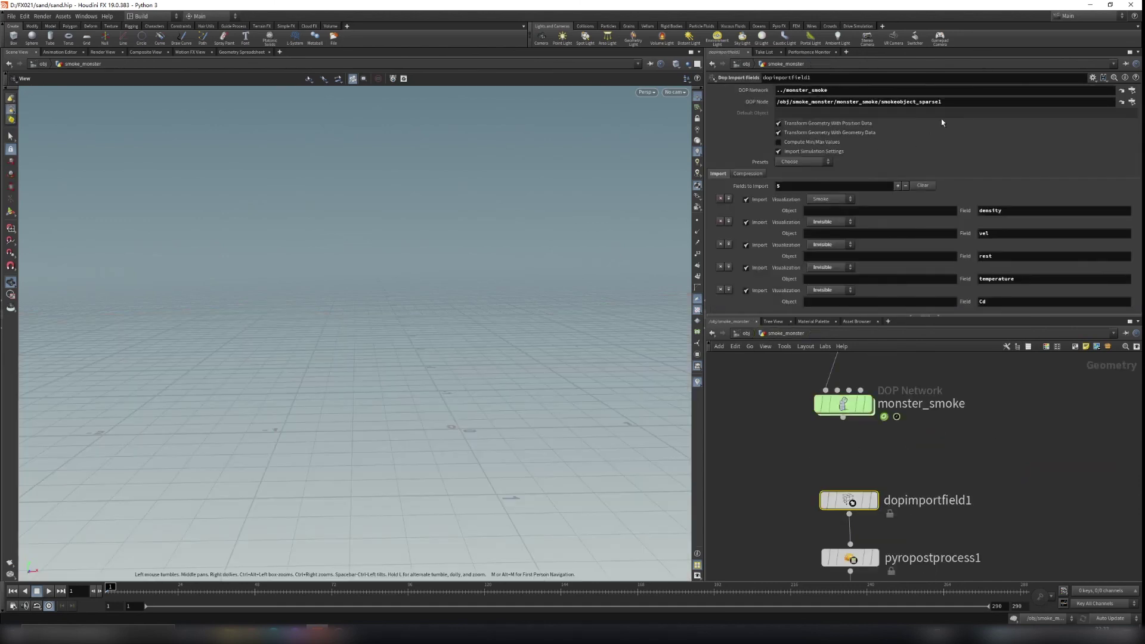
left_click_drag(665, 119, 624, 127)
left_click(1018, 454)
Select pyropostprocess1 and review its VDB conversion, 16-bit float, resampling and flame density options.
middle_click_drag(1013, 496, 996, 422)
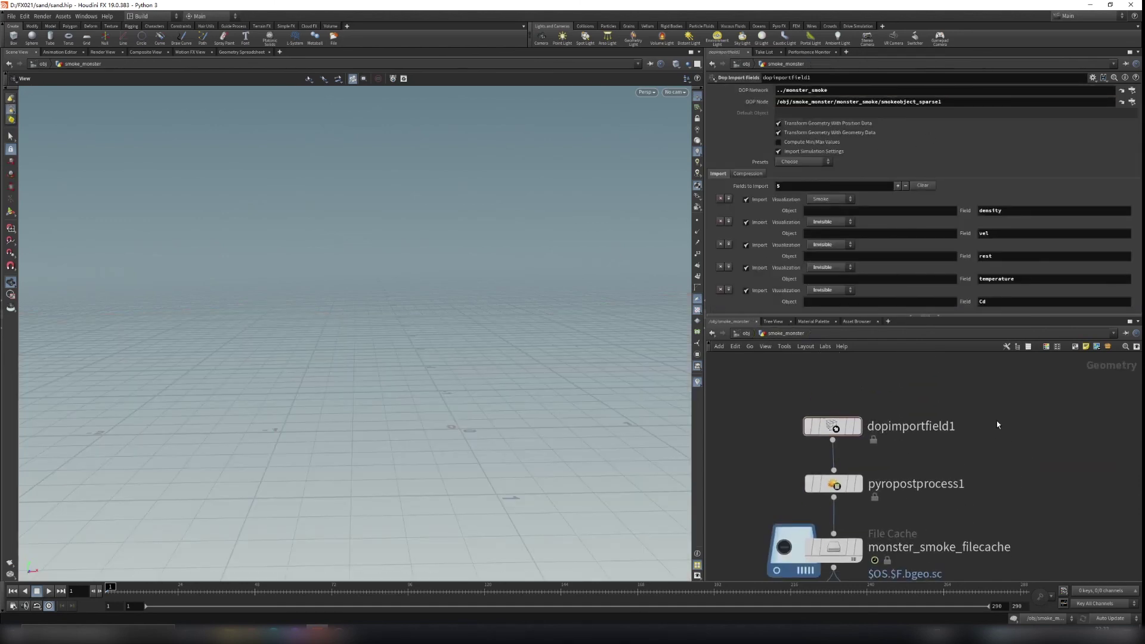
middle_click_drag(1010, 480, 1011, 452)
left_click_drag(735, 426, 966, 471)
left_click(859, 523)
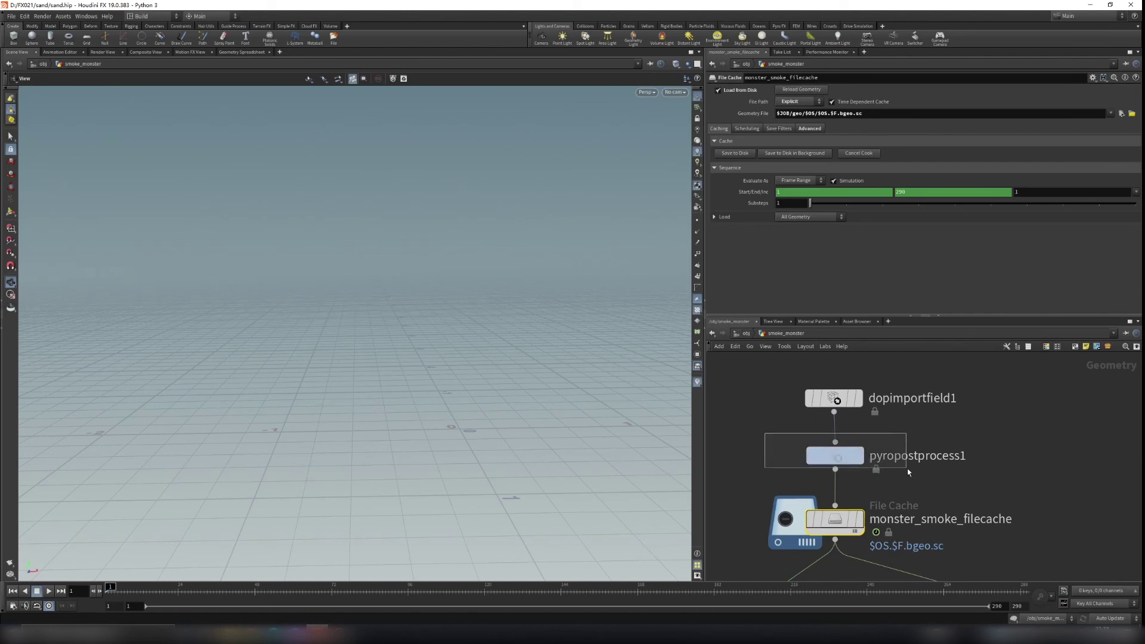
left_click(842, 456)
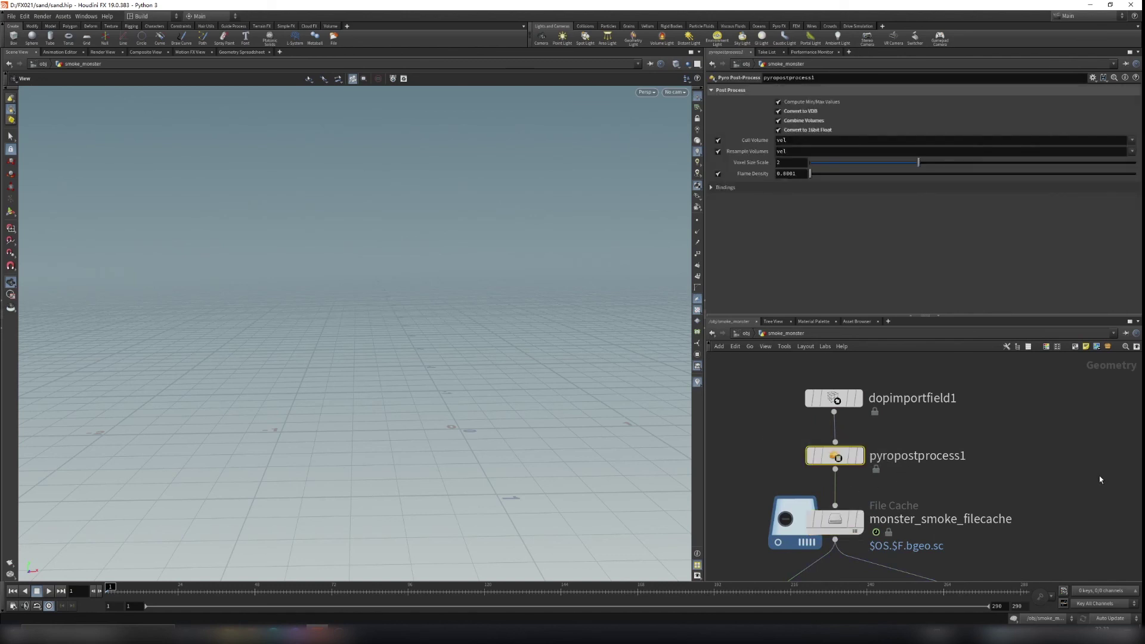
left_click(718, 173)
Display monster_smoke_filecache and examine the cached smoke up close at frame 82.
middle_click_drag(739, 504, 748, 462)
left_click(864, 477)
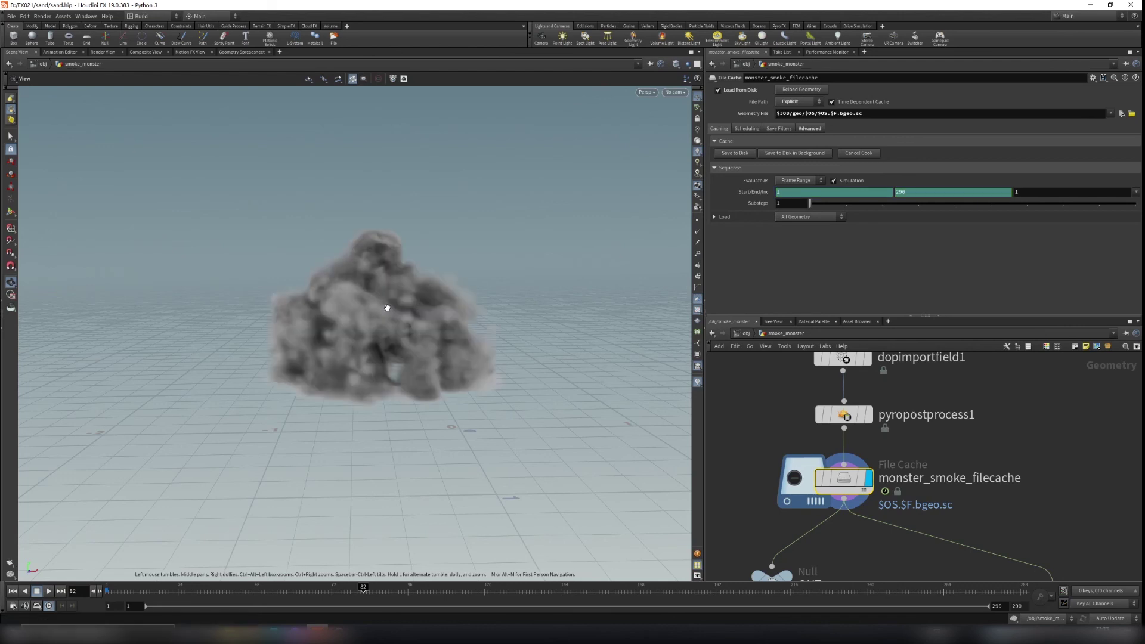
left_click_drag(407, 326, 333, 343)
right_click_drag(333, 342, 508, 286)
middle_click_drag(509, 285, 417, 340)
right_click_drag(417, 339, 465, 328)
scroll(921, 533, "up", 2)
Display volumevisualization1 in place of the file cache and select it to show its parameters.
middle_click_drag(909, 554, 911, 487)
scroll(924, 453, "down", 2)
left_click(1057, 509)
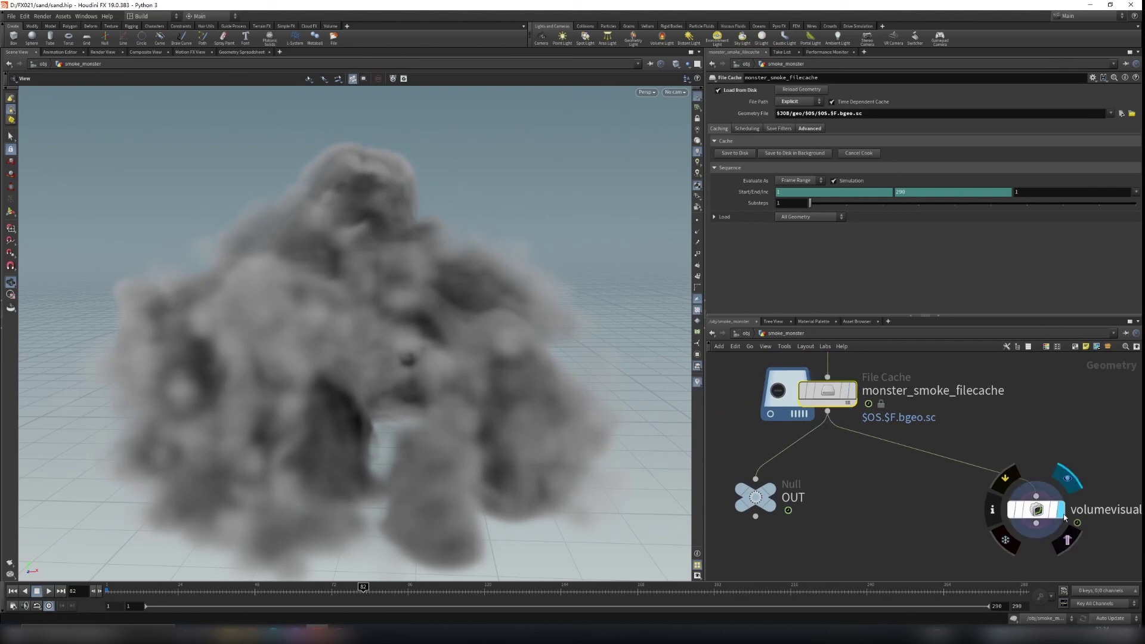
left_click_drag(363, 350, 493, 357)
right_click_drag(493, 358, 137, 441)
left_click_drag(948, 477, 1063, 538)
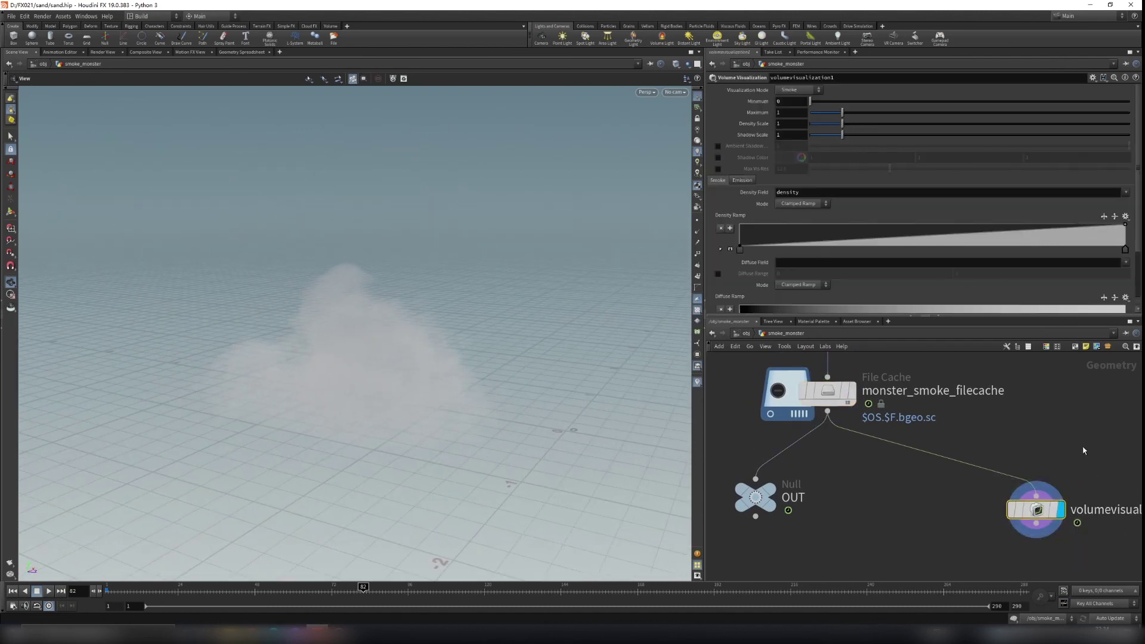
Examine volumevisualization1's density and shadow scales and its density and diffuse ramps against the smoke in the scene.
middle_click_drag(1095, 447, 1041, 461)
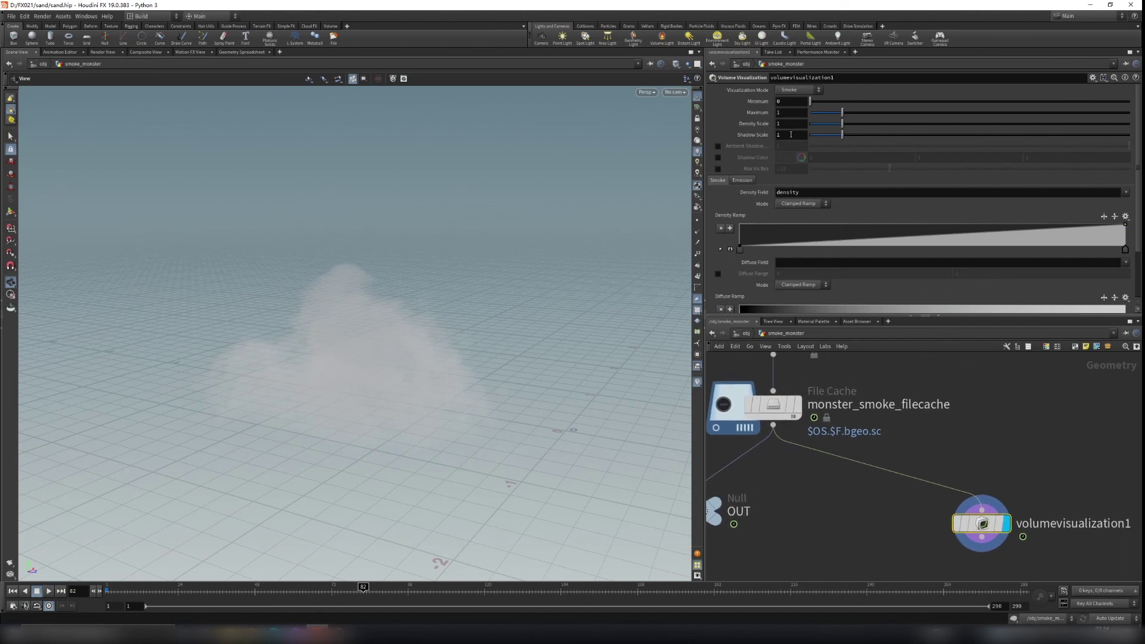
scroll(740, 256, "down", 3)
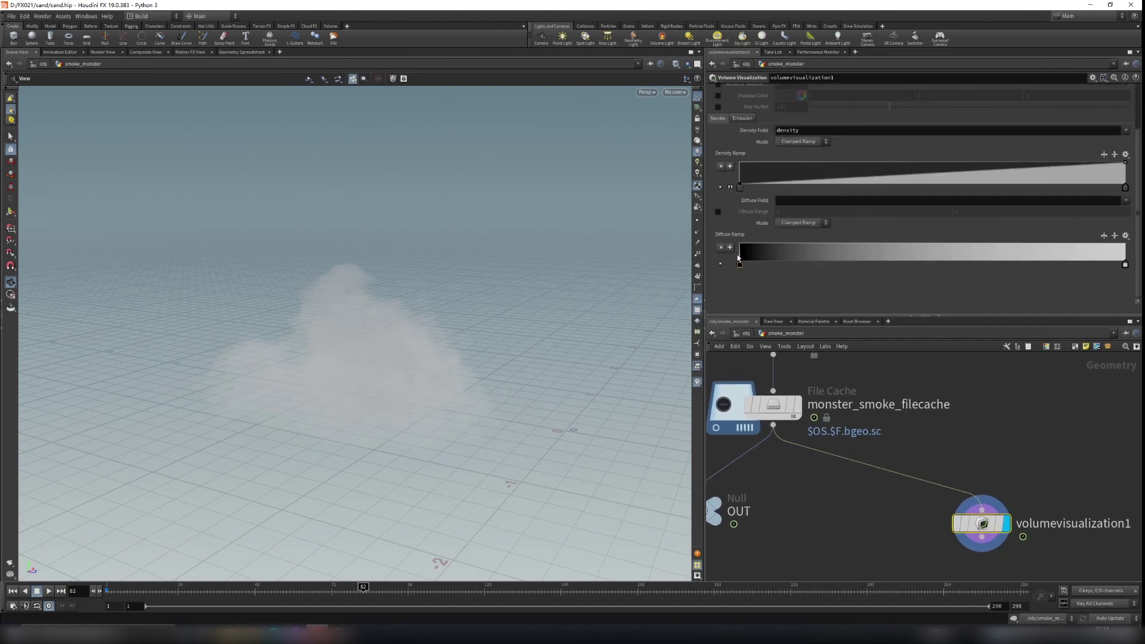
left_click_drag(650, 292, 467, 403)
right_click_drag(467, 404, 294, 314)
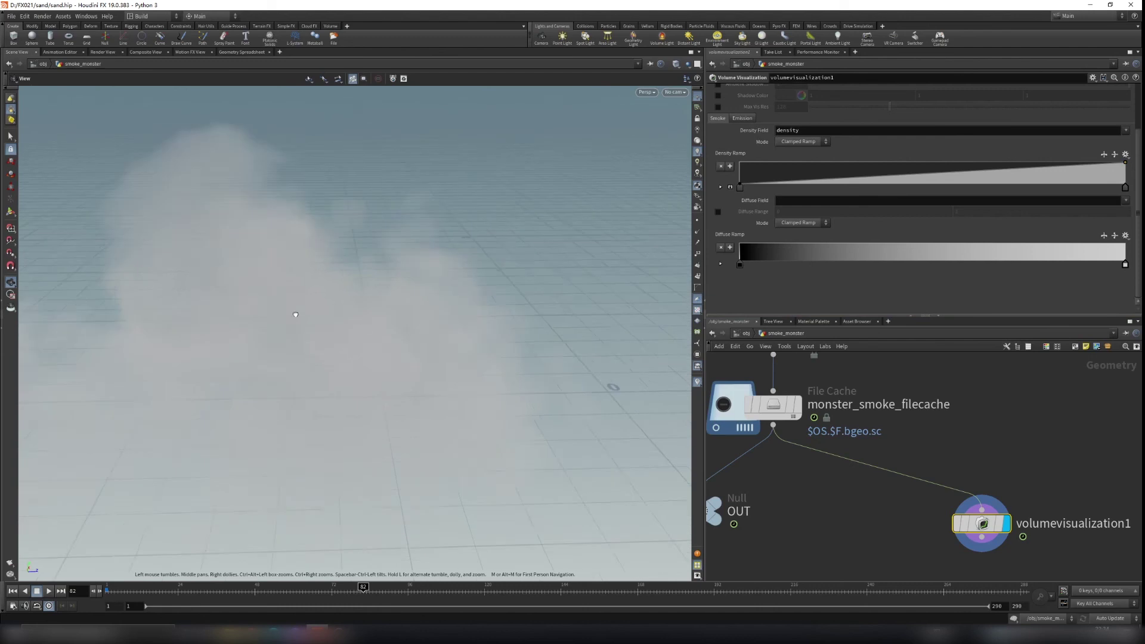
left_click_drag(294, 314, 596, 417)
Select the OUT null, display it and frame the whole smoke cloud in the scene.
scroll(742, 495, "down", 2)
middle_click_drag(790, 514, 860, 511)
left_click_drag(751, 475, 817, 522)
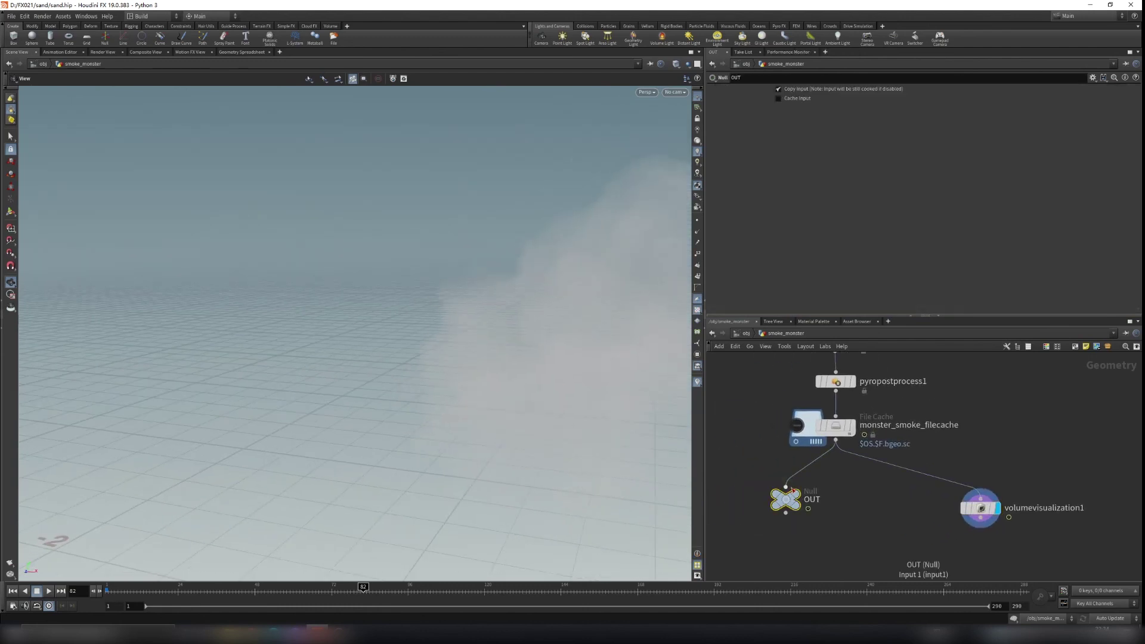
left_click(807, 478)
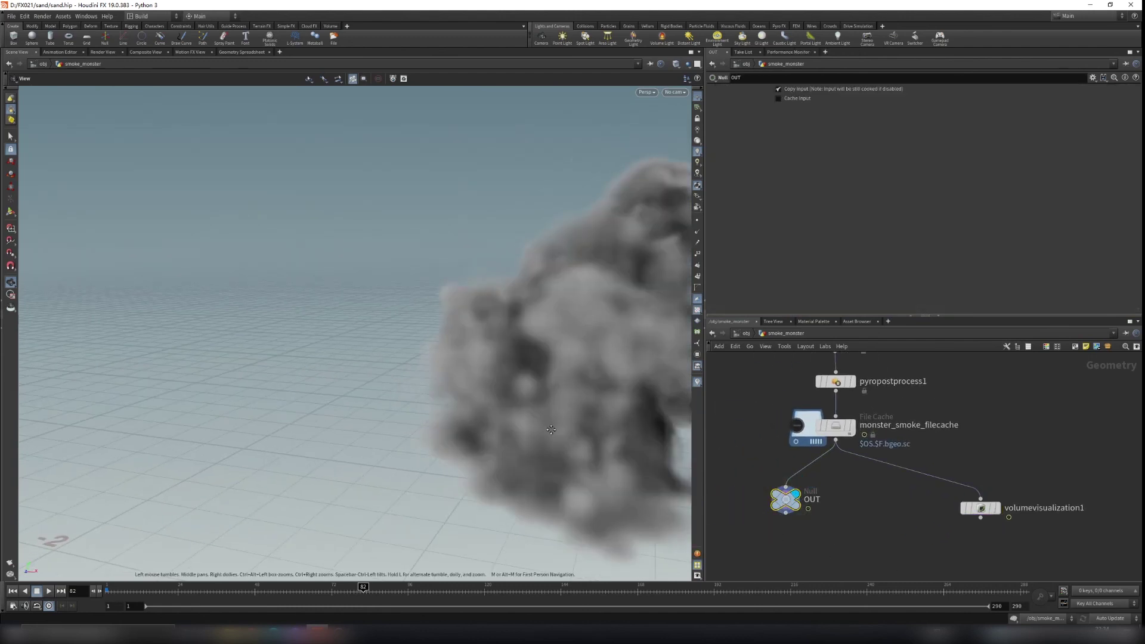
key("h")
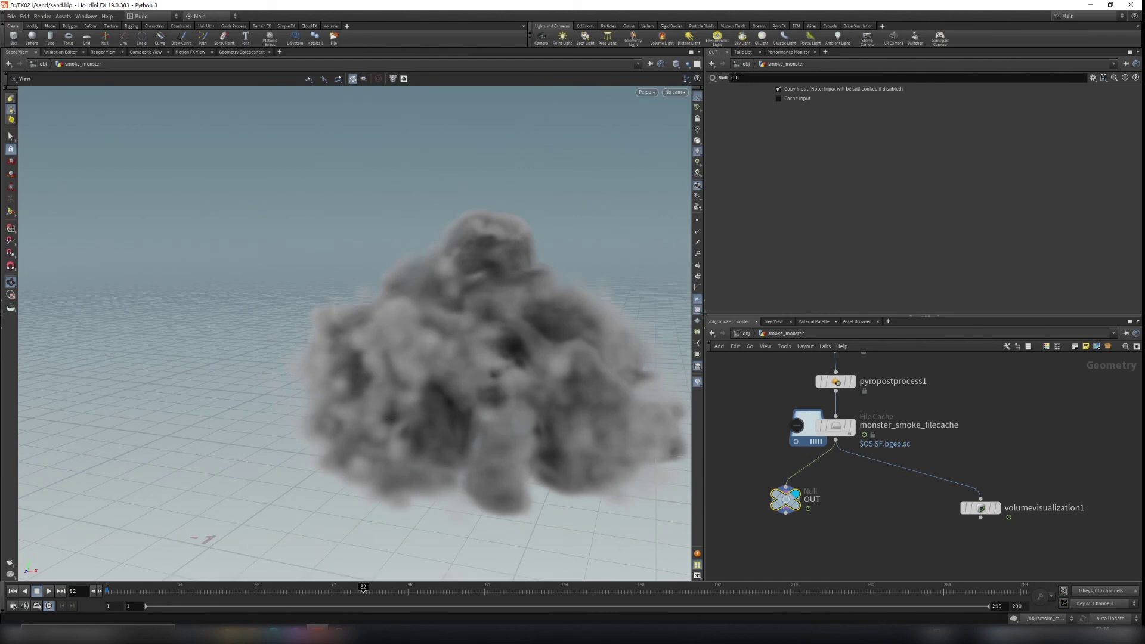
Go up to the object level and bring the monster, ground, sand and smoke_monster objects into view.
key("u")
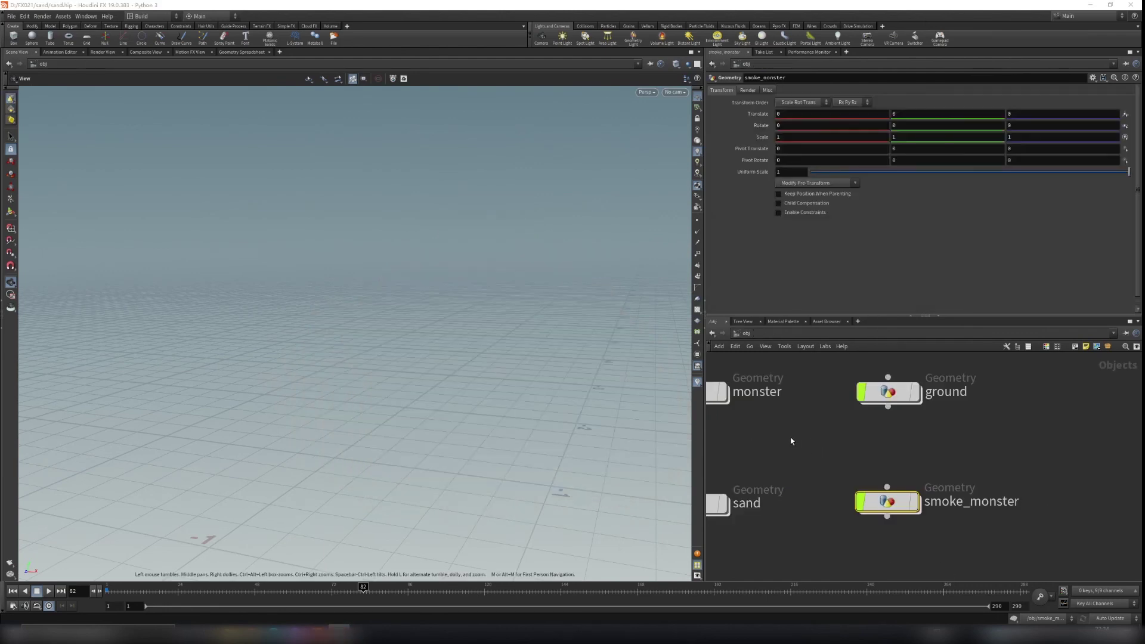
scroll(848, 450, "down", 5)
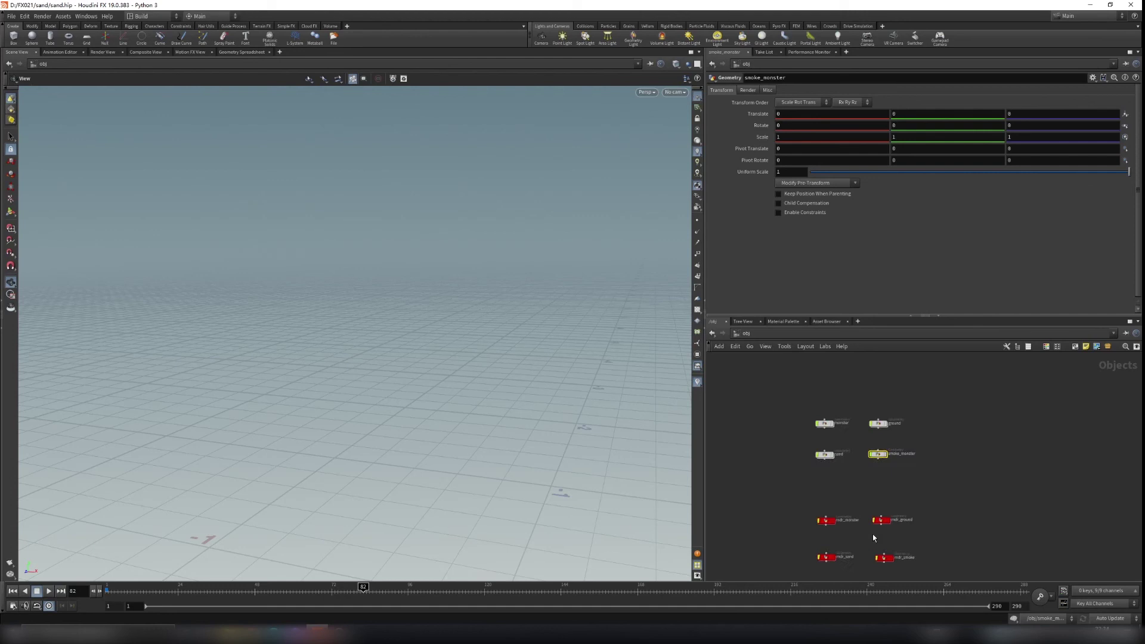
scroll(872, 536, "up", 4)
middle_click_drag(836, 373, 841, 515)
scroll(845, 531, "up", 2)
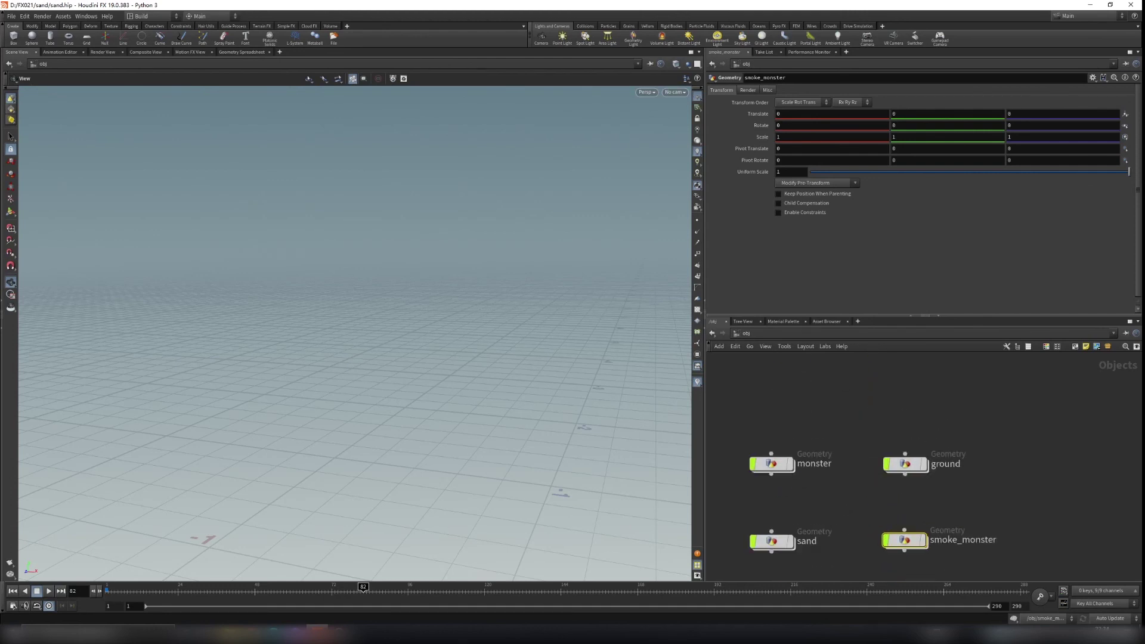